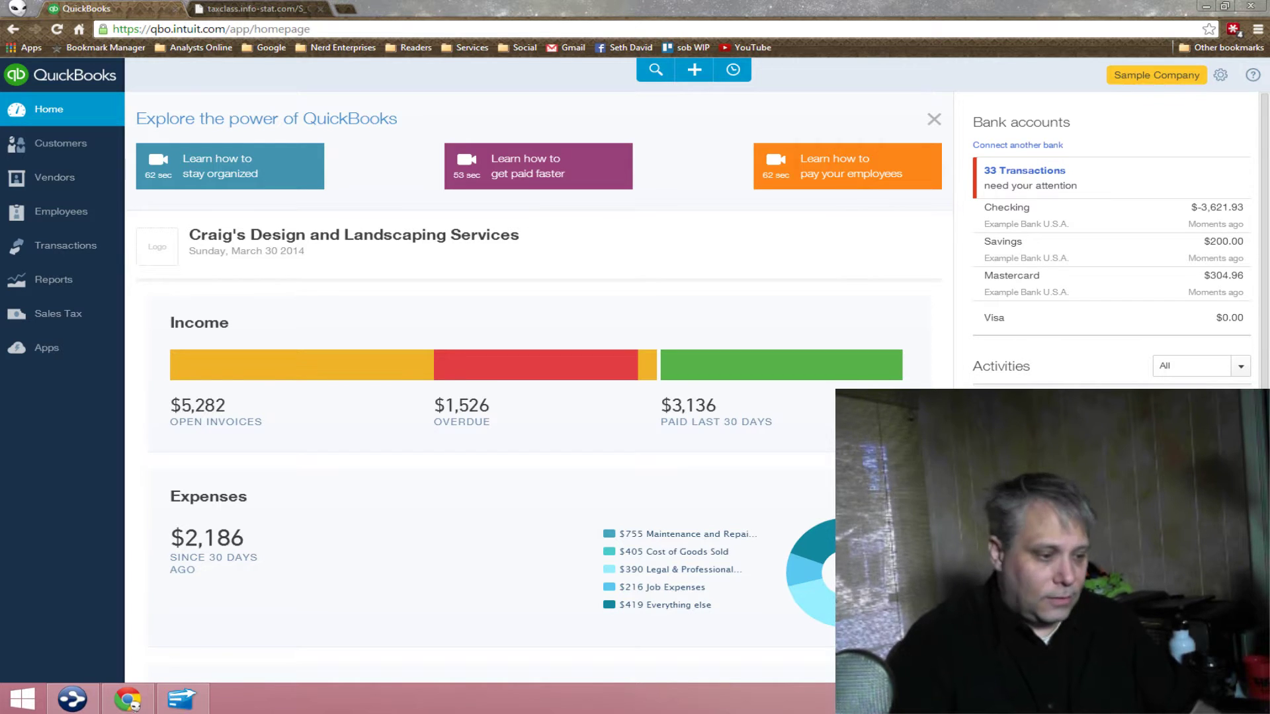
# - Review the template's Trial Balance sheet and the company and adjustment date fields on its Form sheet in Excel
pyautogui.moveTo(1043, 129); pyautogui.dragTo(674, 1)
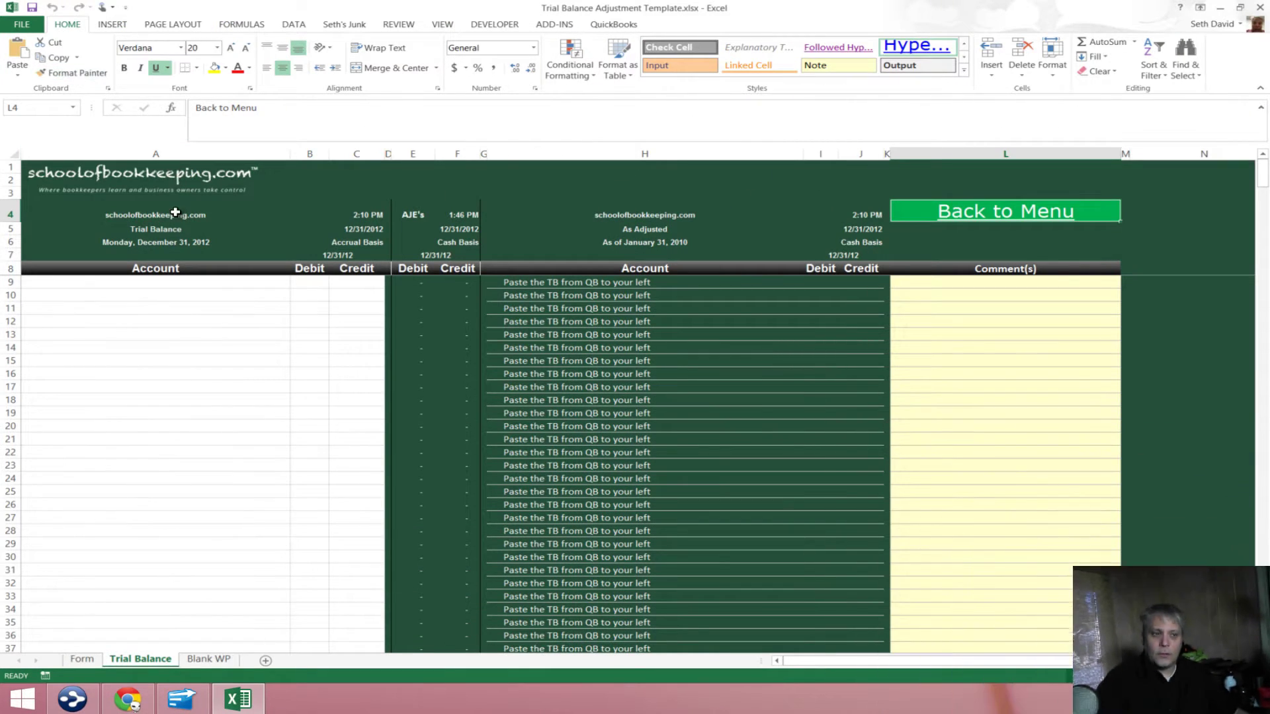
pyautogui.click(120, 283)
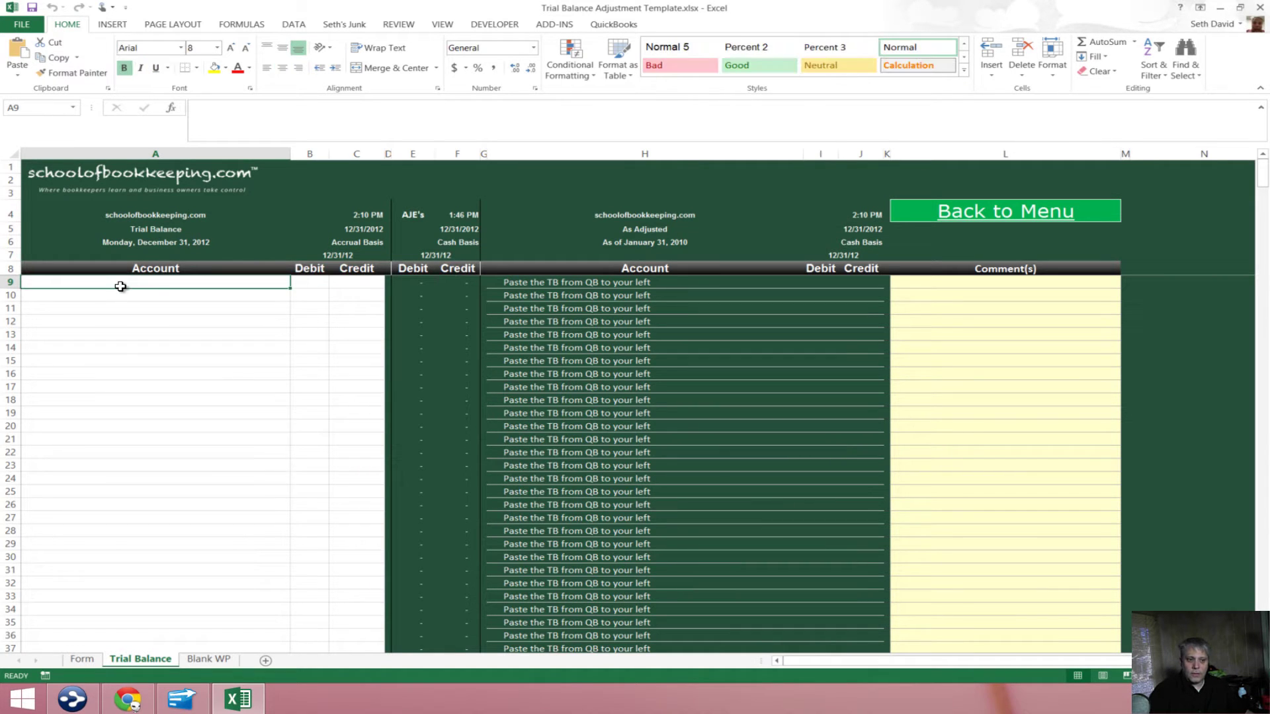
pyautogui.click(85, 664)
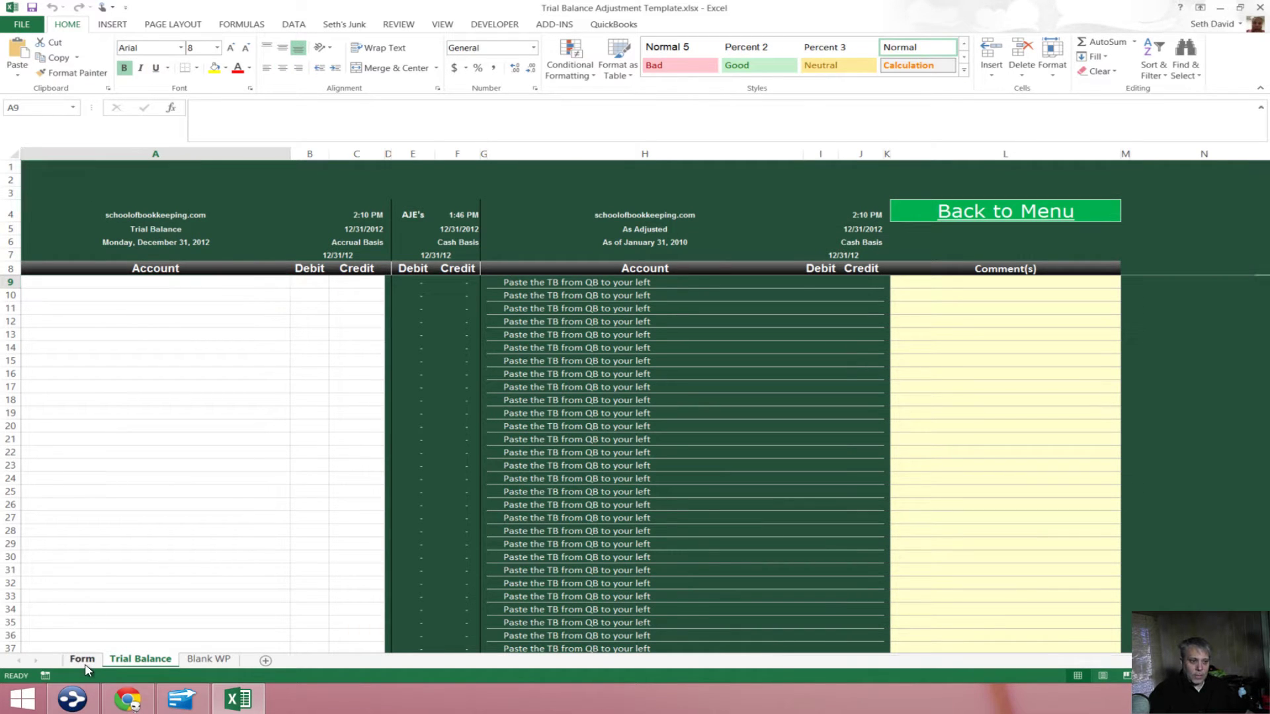
pyautogui.click(220, 283)
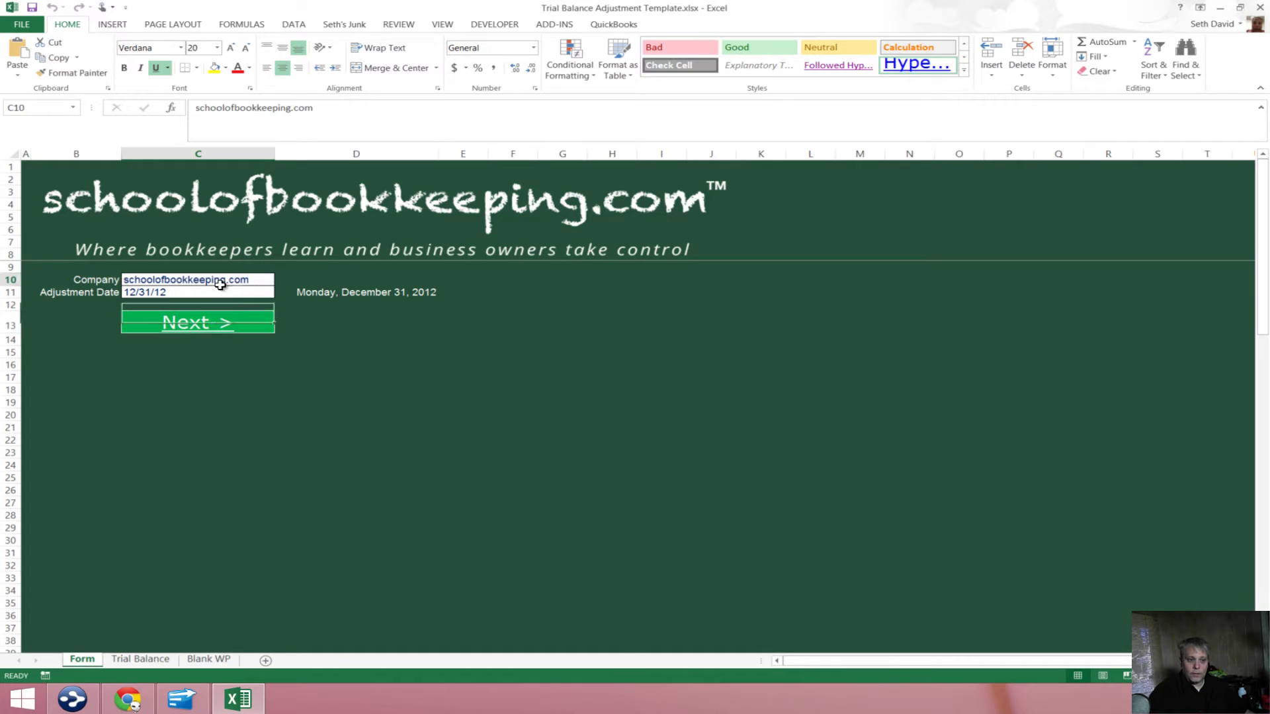
pyautogui.click(156, 293)
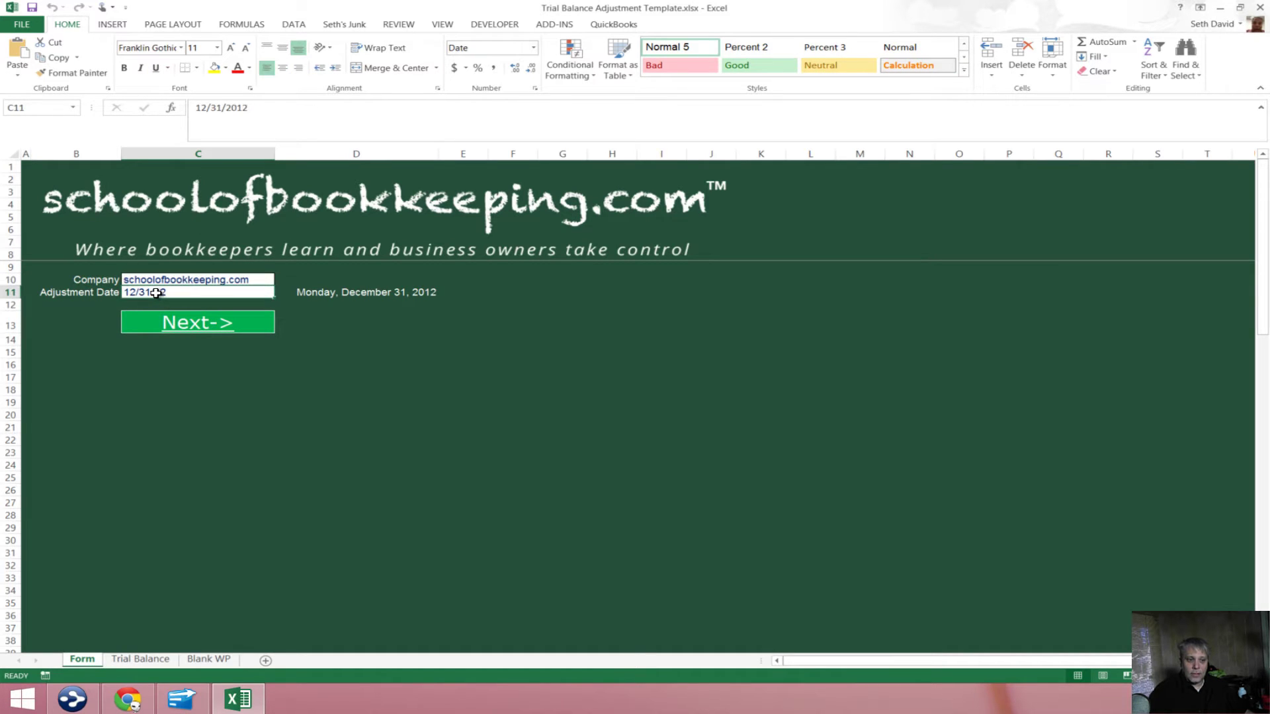
pyautogui.click(148, 660)
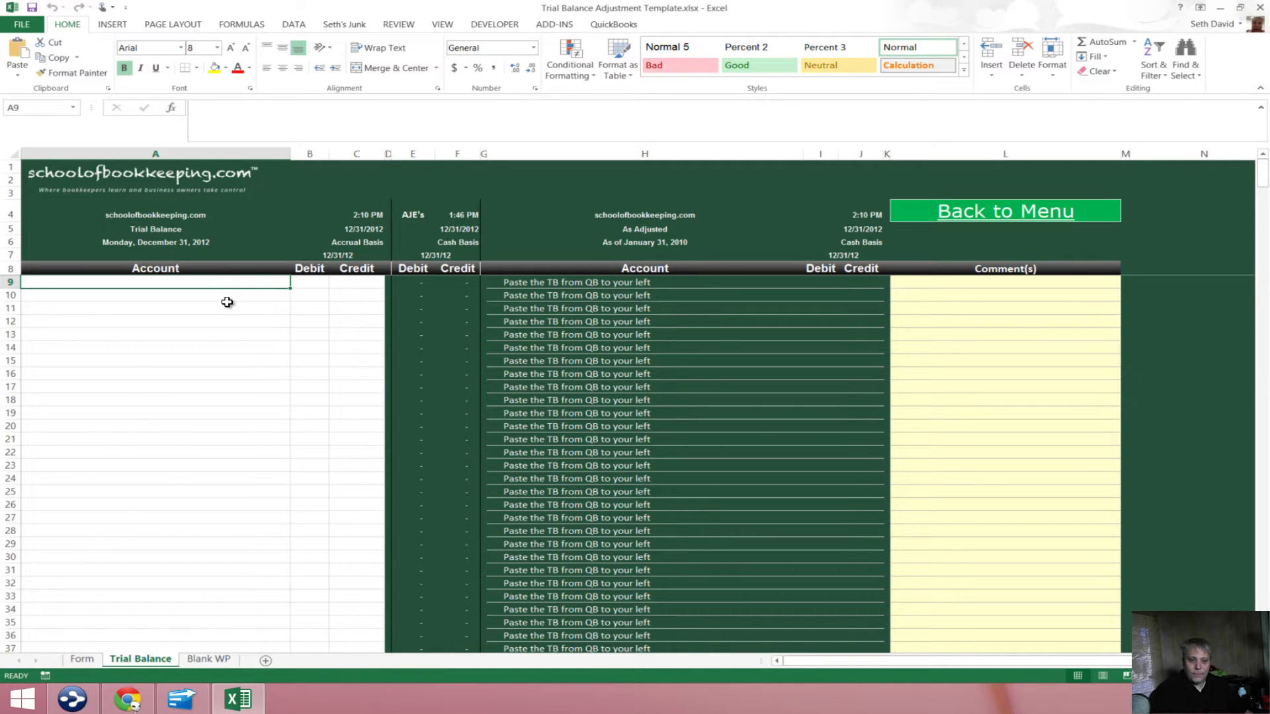
# - Switch to QuickBooks Online in the browser and open the Trial Balance report
pyautogui.click(141, 706)
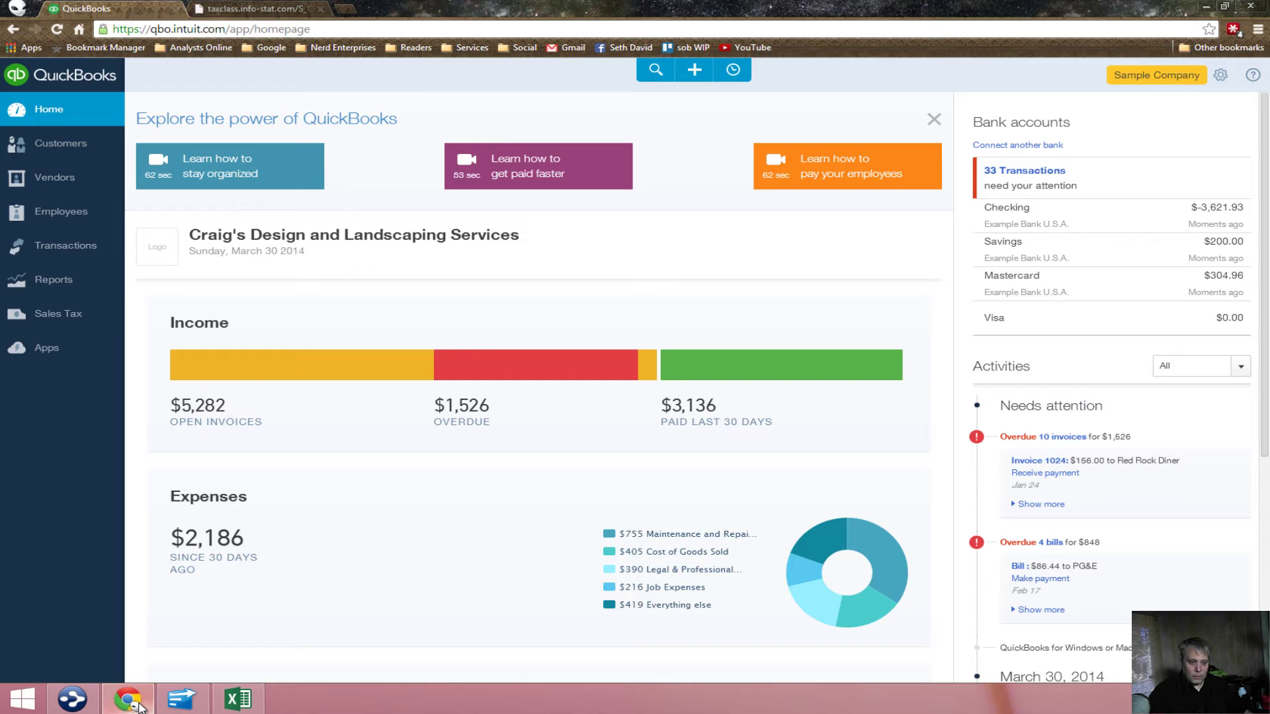
pyautogui.click(59, 281)
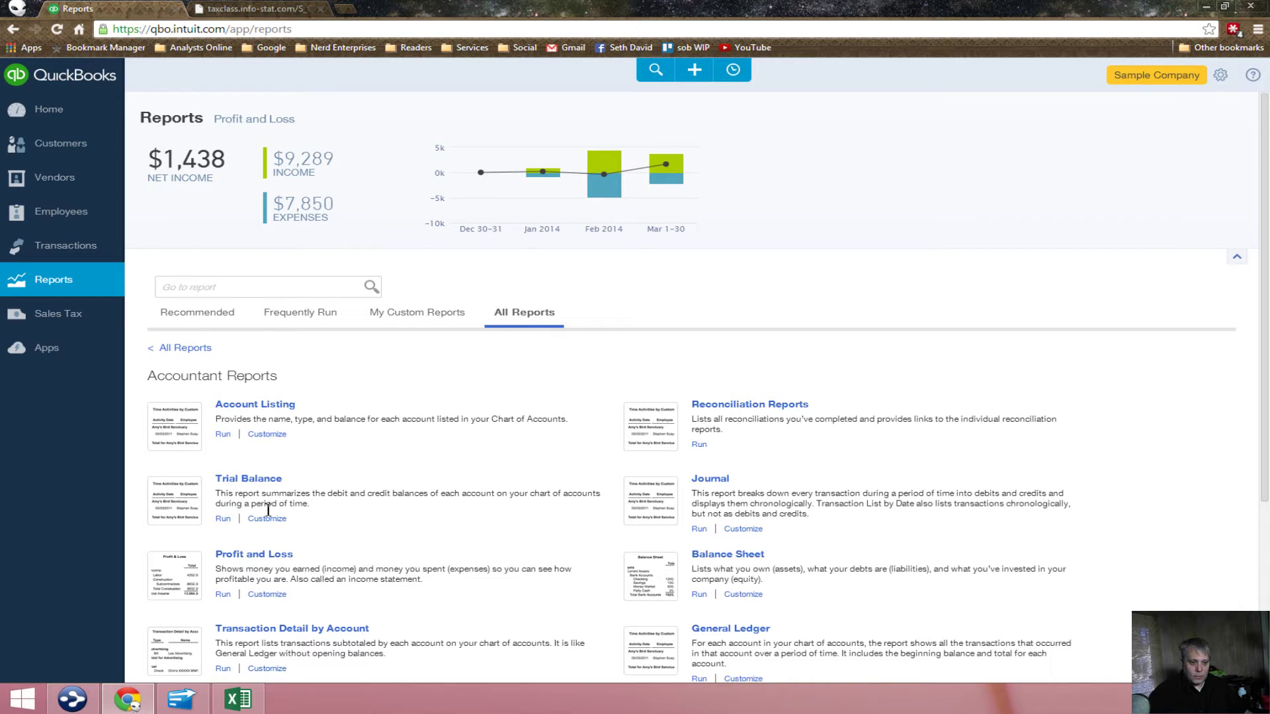
pyautogui.click(250, 481)
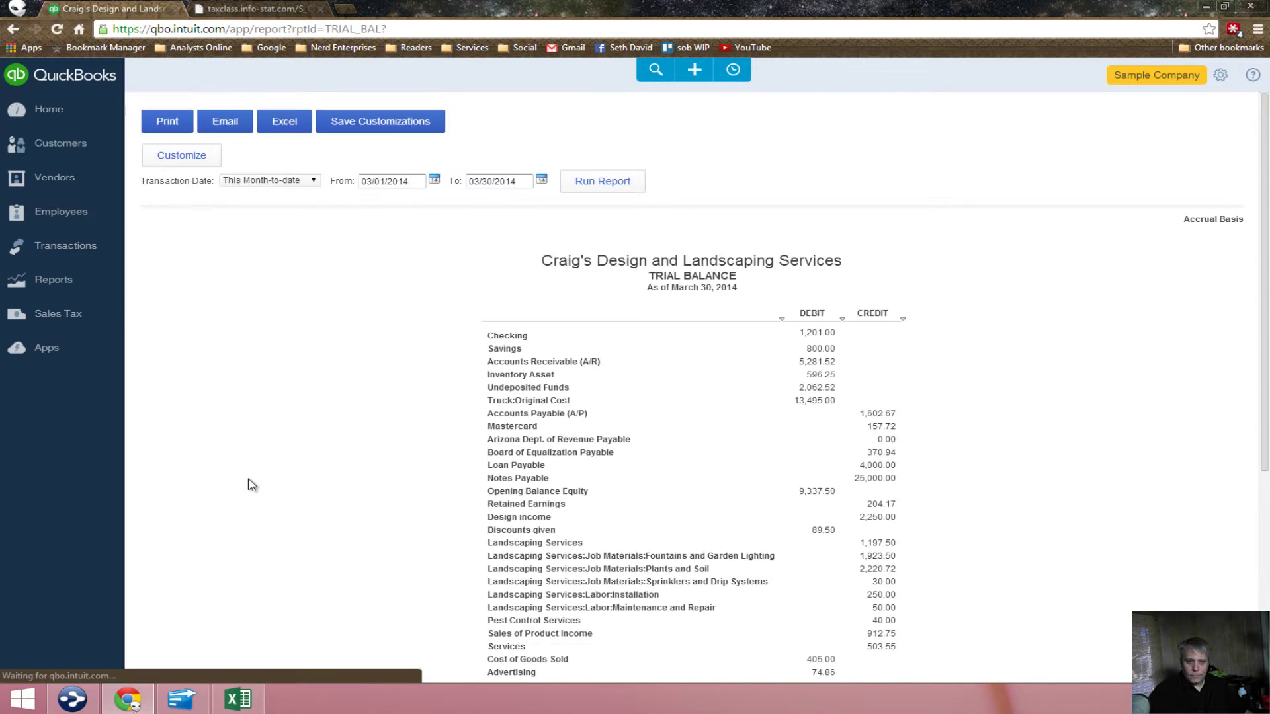
# - Set the Trial Balance transaction date range to This Year, 01/01/2014 to 12/31/2014, and run the report
pyautogui.click(313, 181)
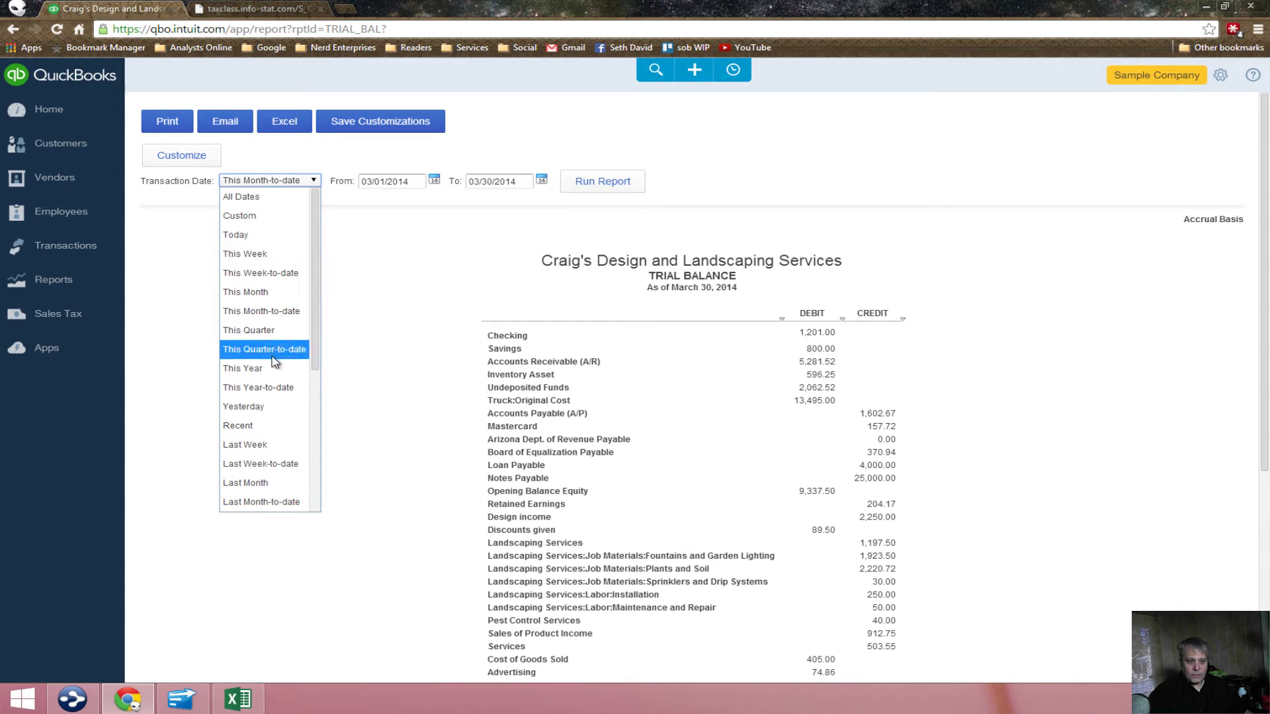
pyautogui.click(249, 371)
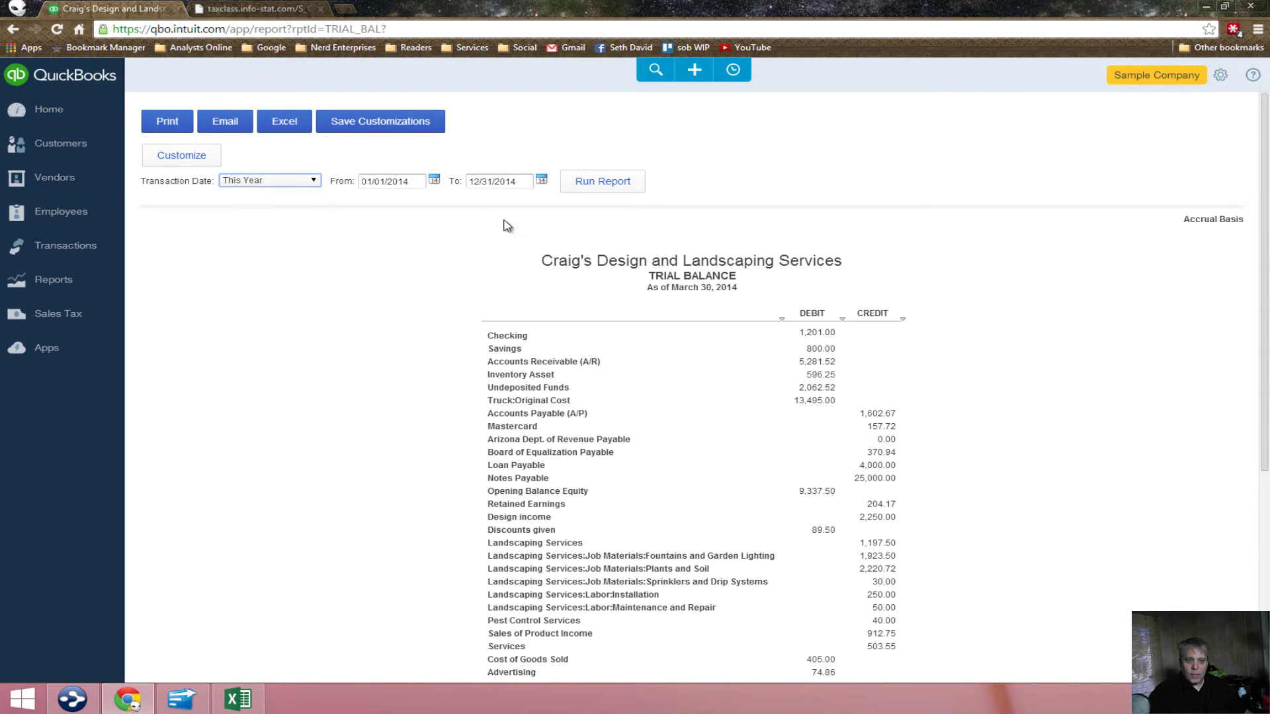
pyautogui.click(423, 182)
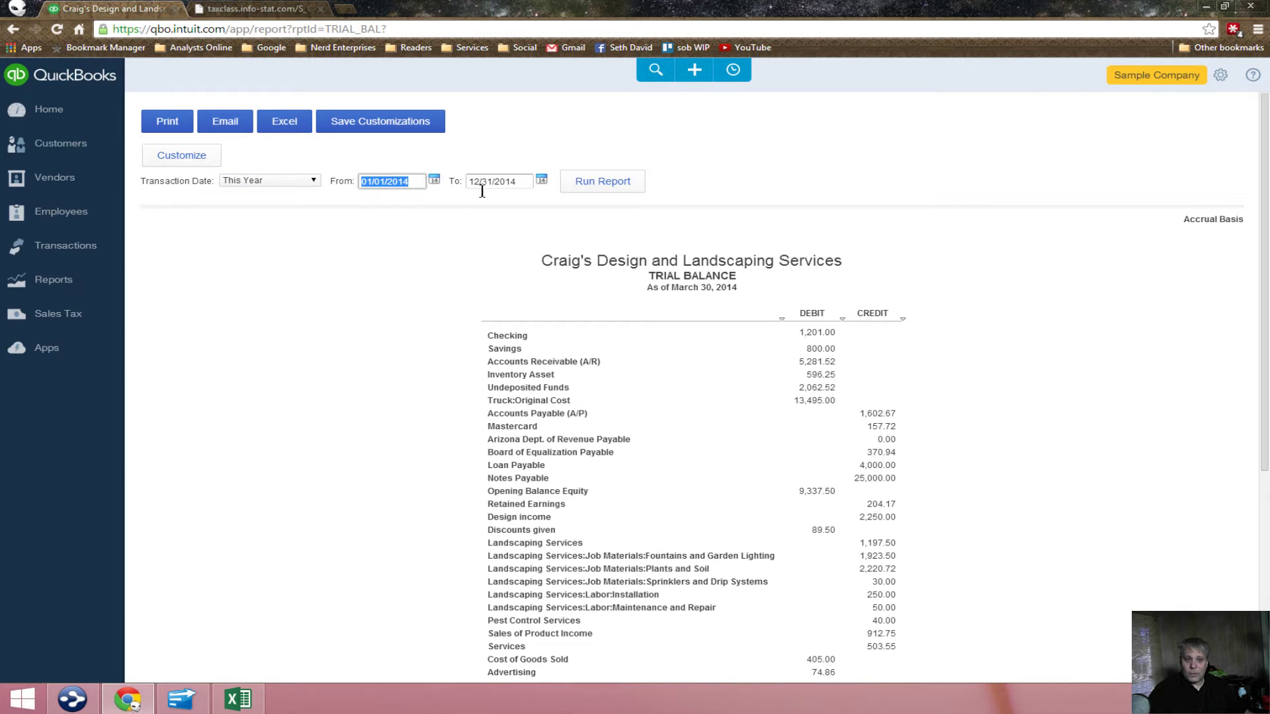
pyautogui.click(595, 189)
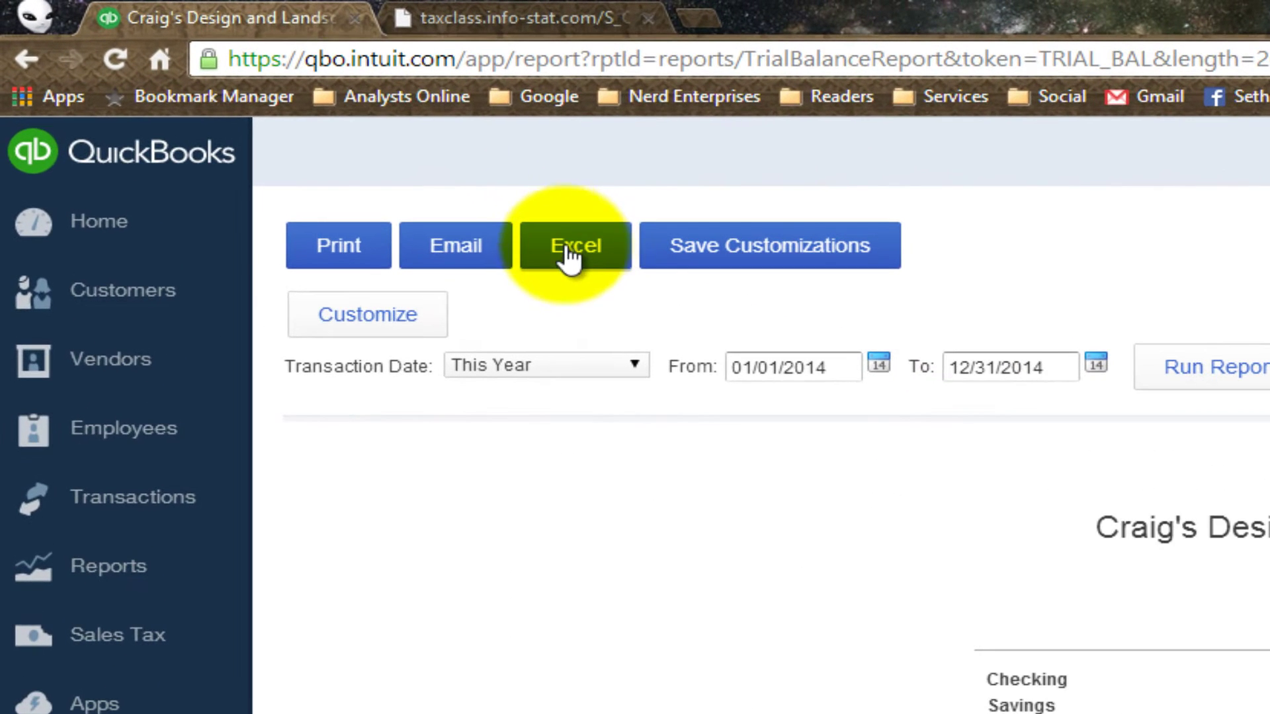
# - Export the Trial Balance report to Excel, open the downloaded report1 (1).xls and enable editing
pyautogui.click(580, 259)
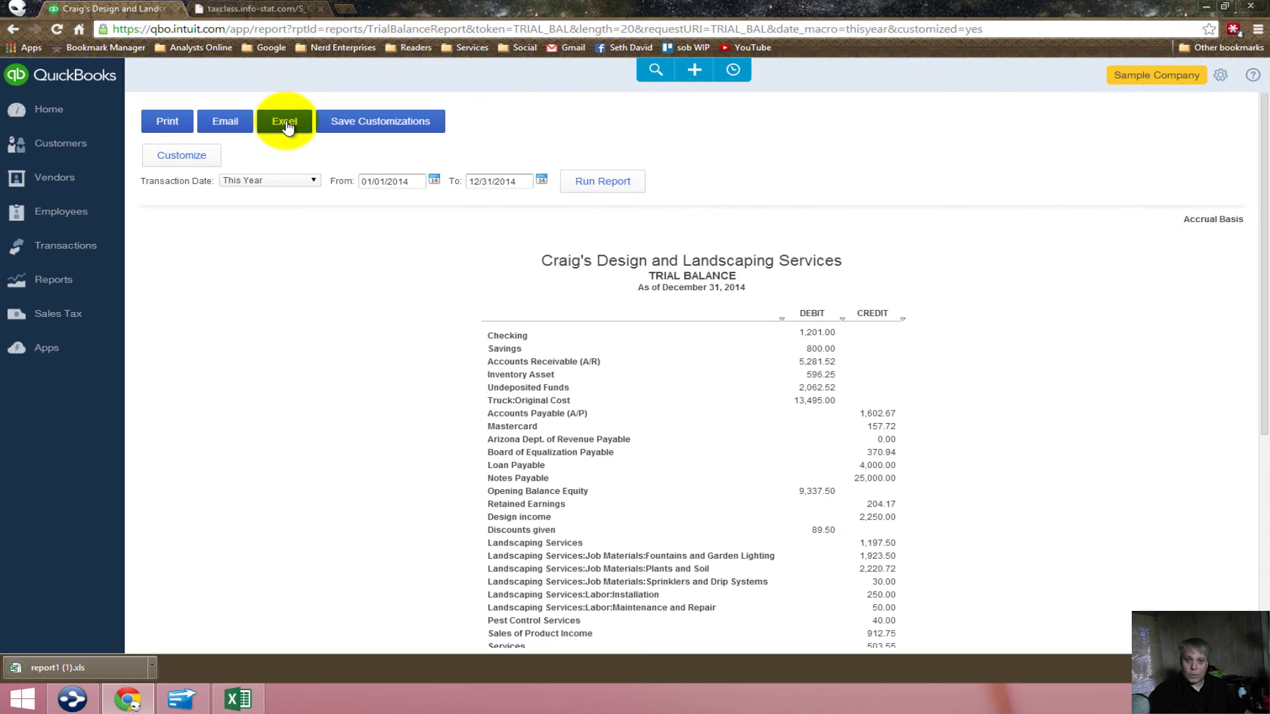
pyautogui.click(83, 670)
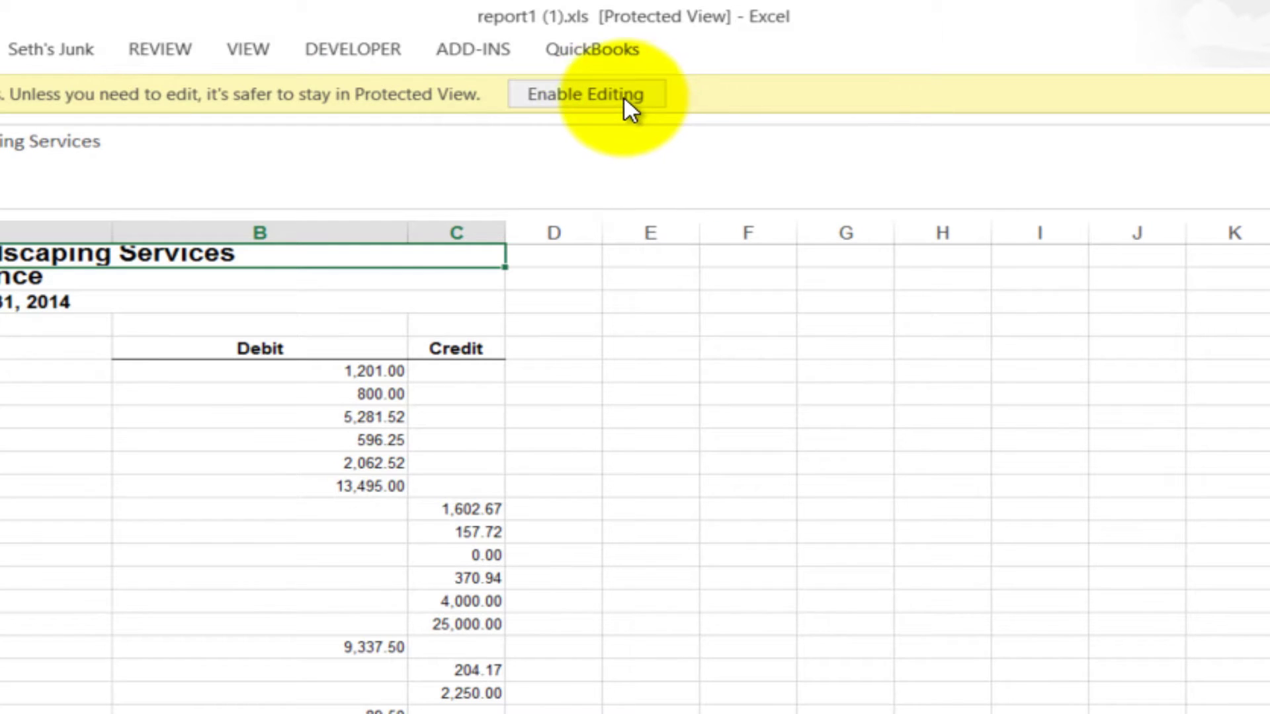
pyautogui.click(600, 94)
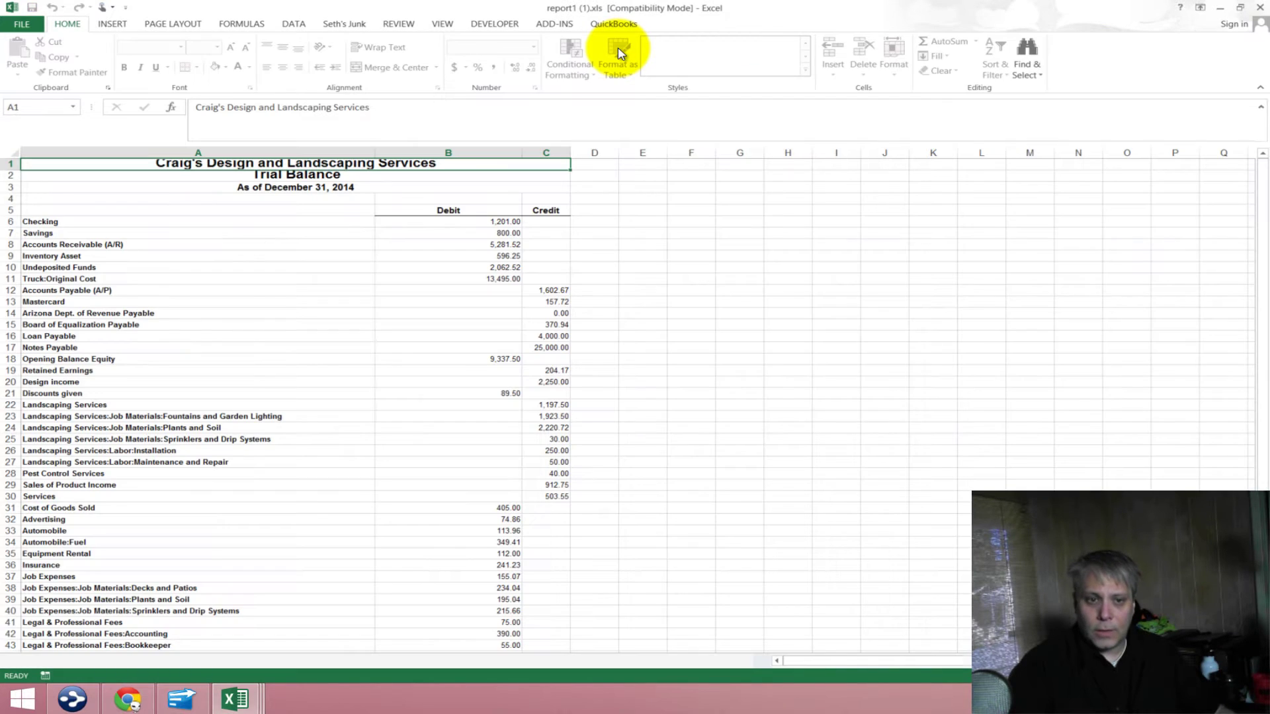
# - Copy the account, debit and credit data from Checking through Miscellaneous (A6:C52) in the exported report, leaving out the TOTAL row
pyautogui.click(41, 225)
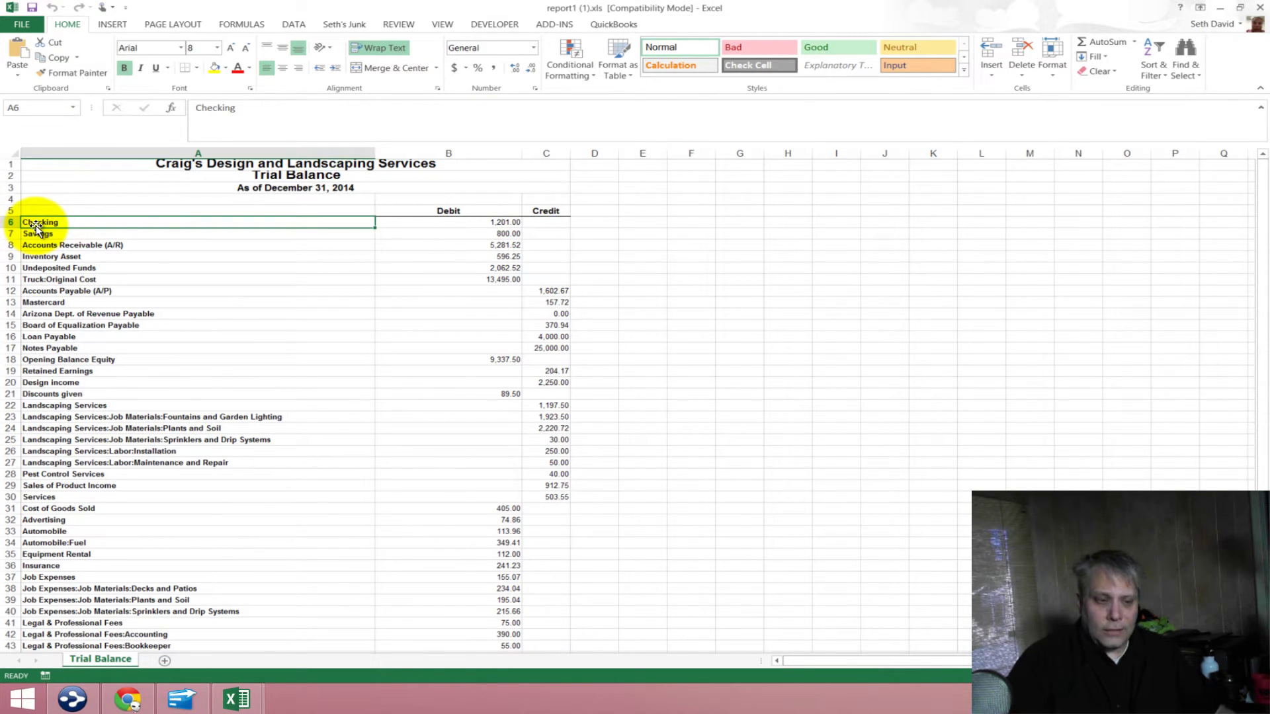
pyautogui.click(243, 698)
pyautogui.click(165, 605)
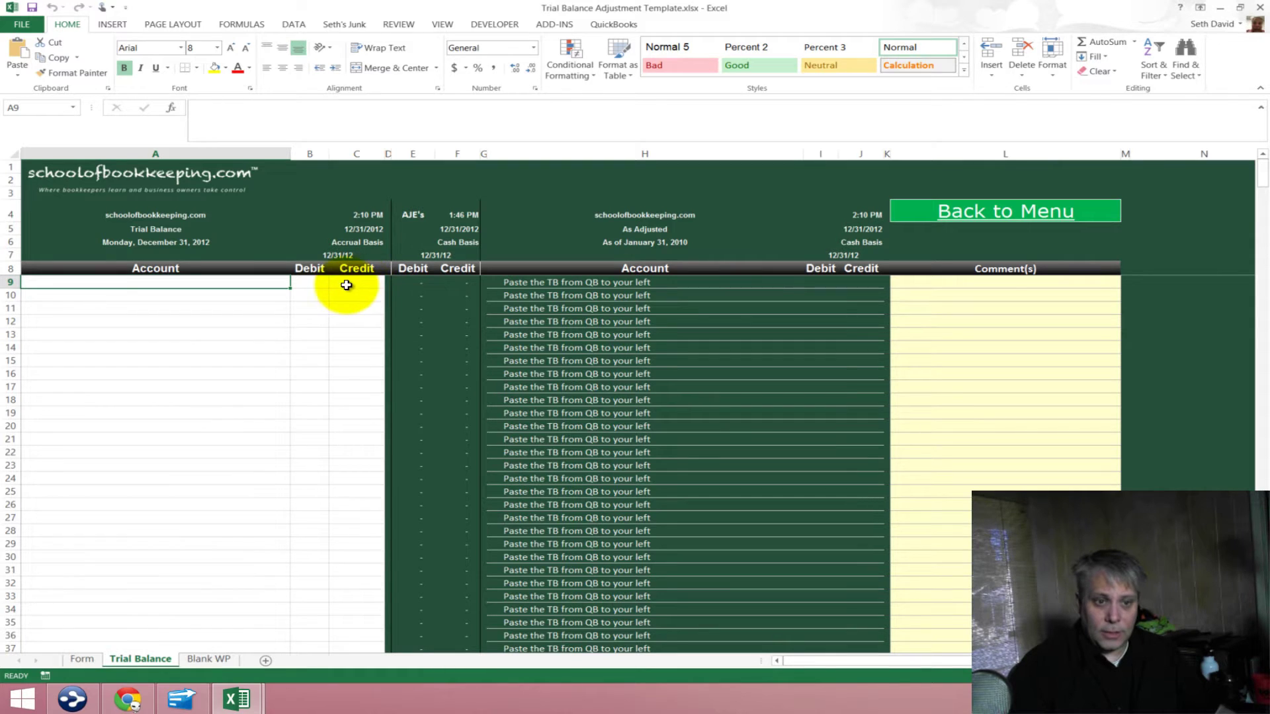
pyautogui.click(235, 696)
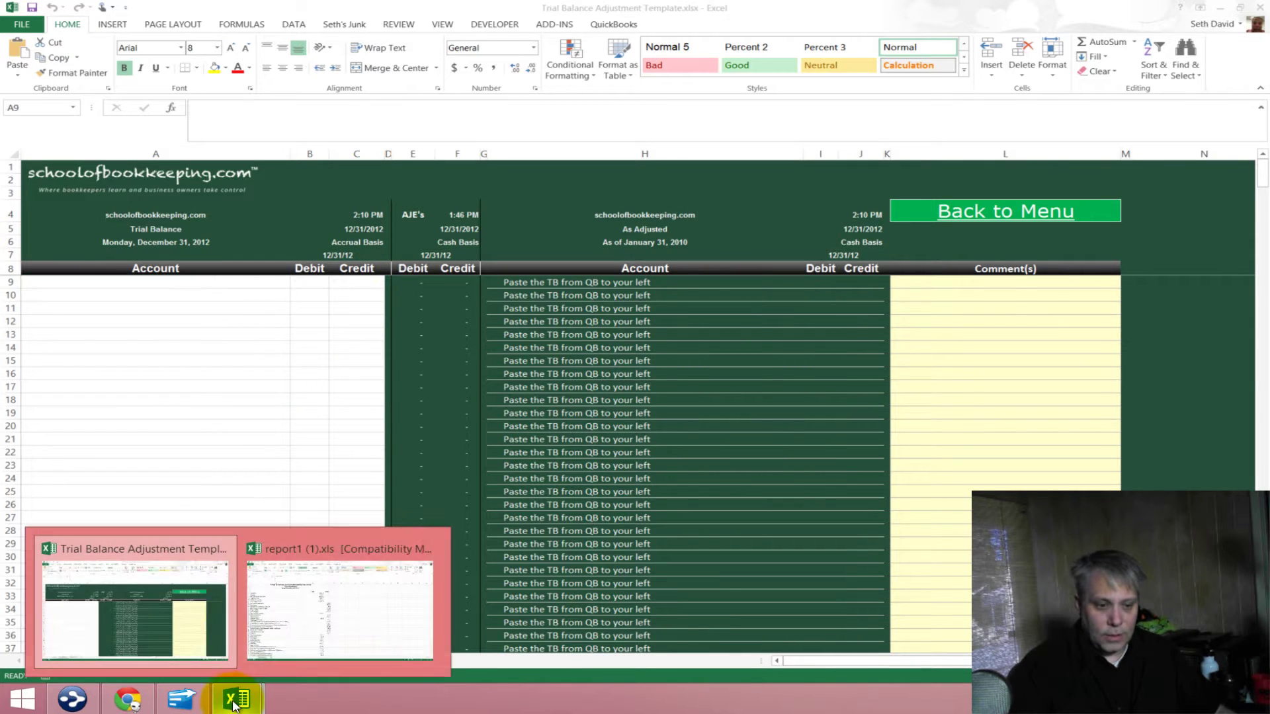
pyautogui.click(301, 617)
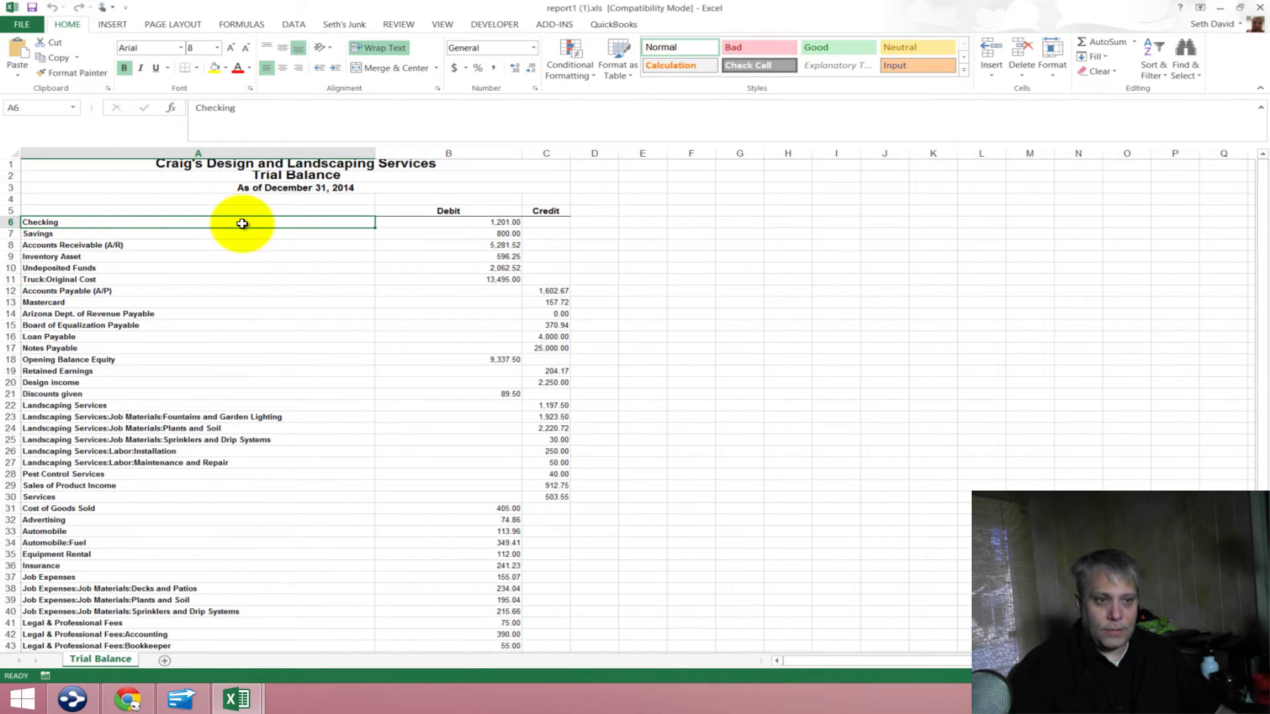
pyautogui.moveTo(433, 254); pyautogui.dragTo(549, 515)
pyautogui.hotkey('ctrl', 'shift', 'Down')
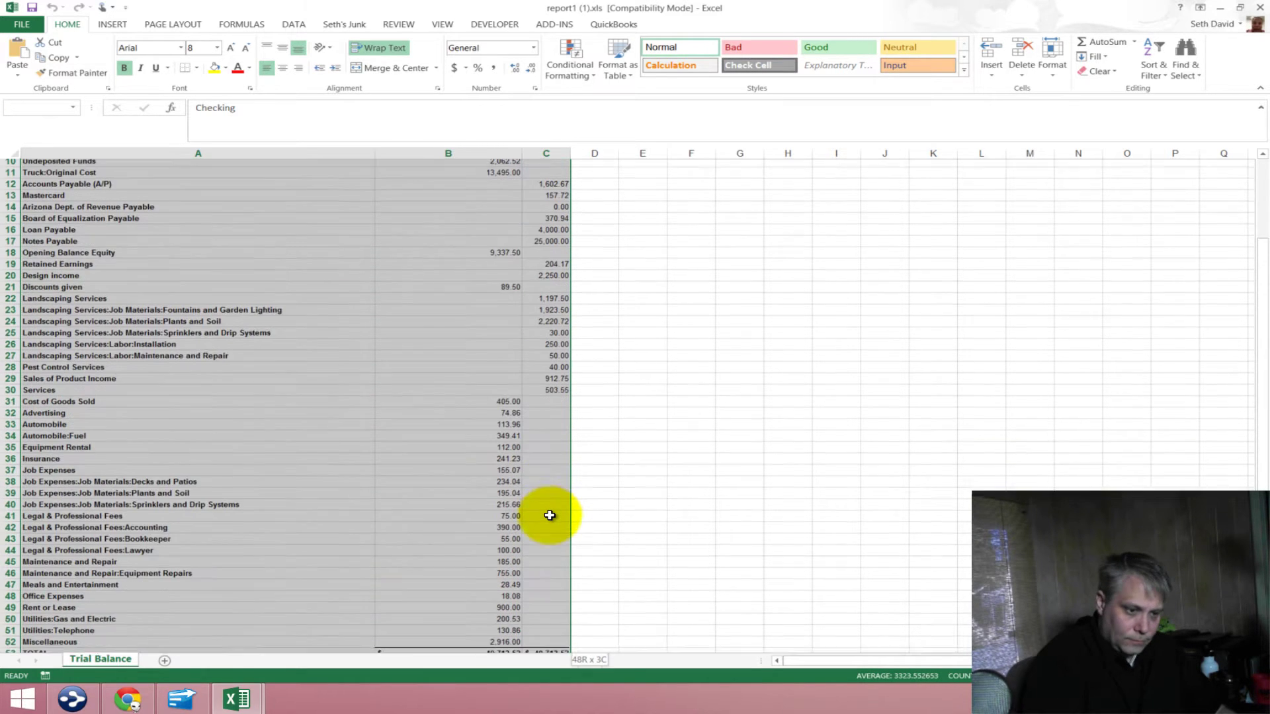
pyautogui.scroll(-3, 544, 513)
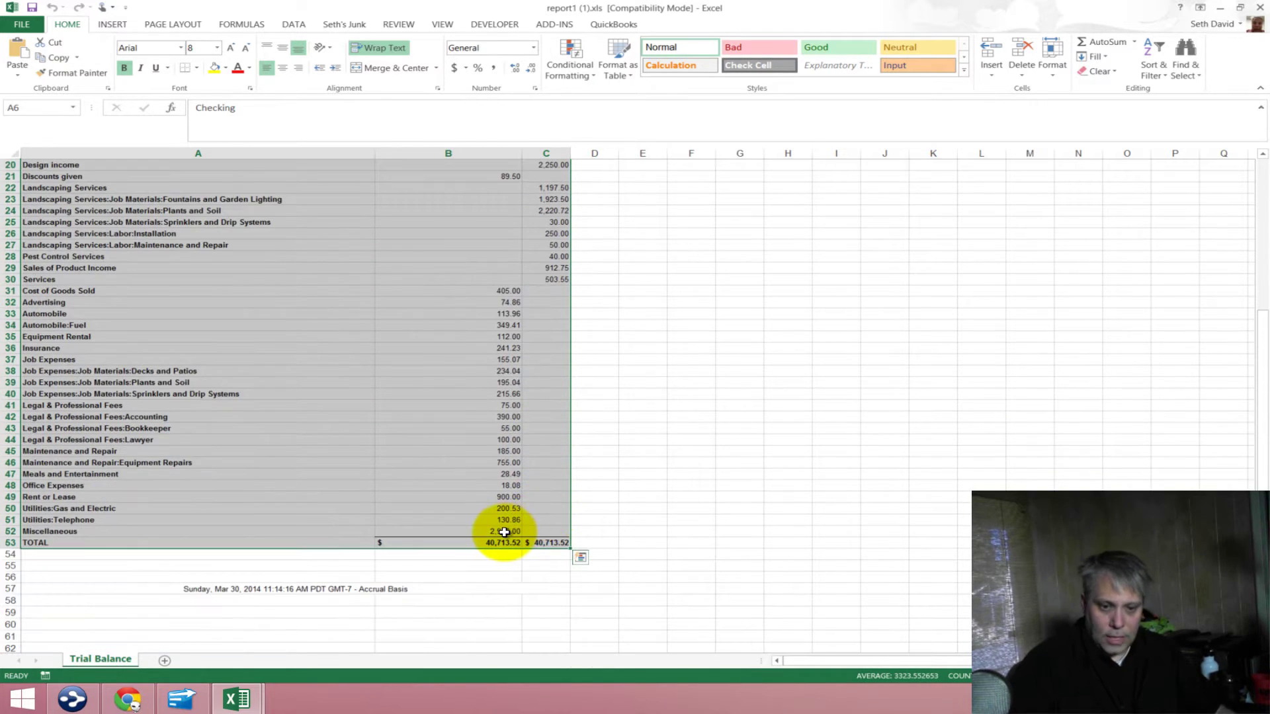
pyautogui.keyDown('shift'); pyautogui.click(554, 531); pyautogui.keyUp('shift')
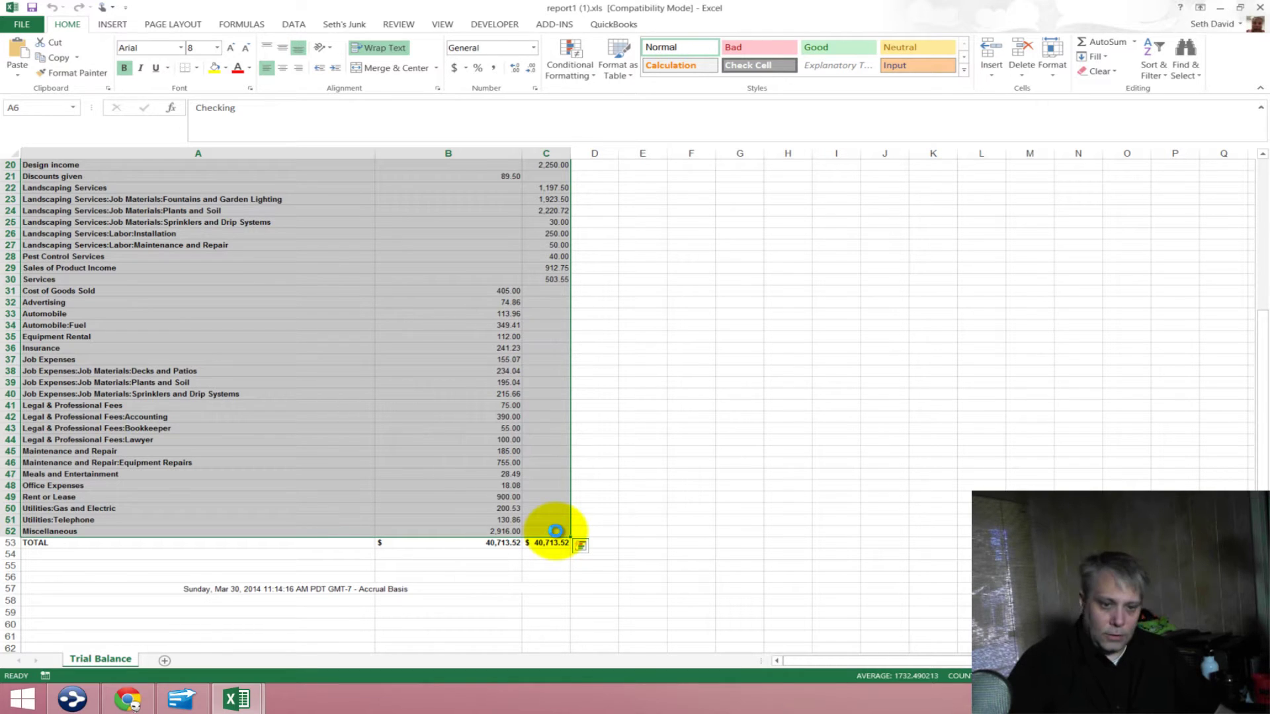
pyautogui.hotkey('ctrl', 'c')
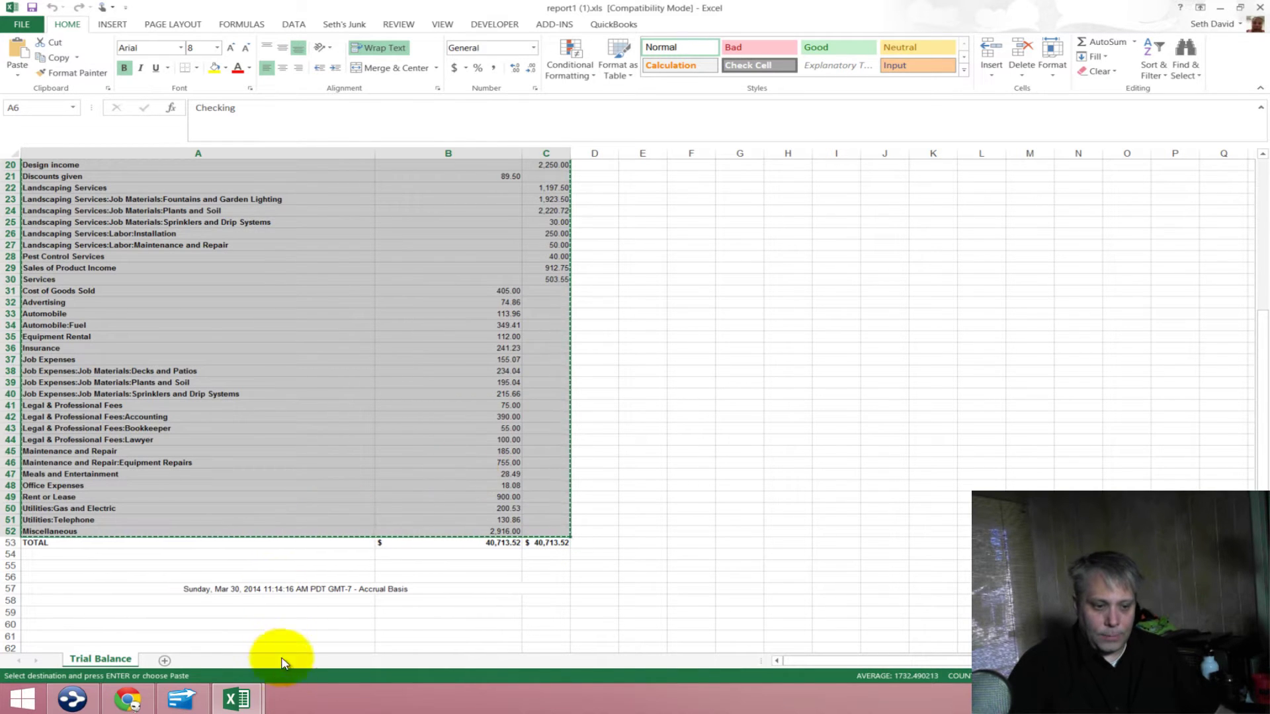
# - Paste the copied trial balance as values only at cell A9 on the template workbook's Trial Balance sheet
pyautogui.click(236, 698)
pyautogui.click(153, 613)
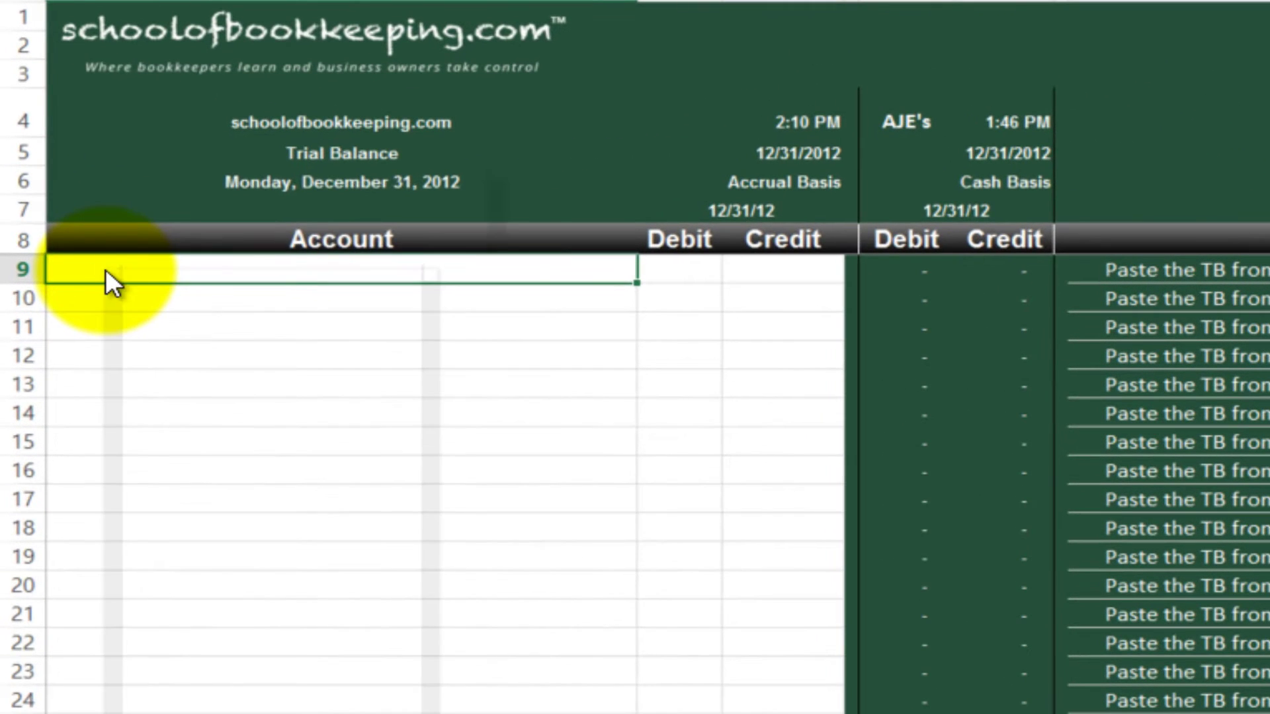
pyautogui.rightClick(48, 282)
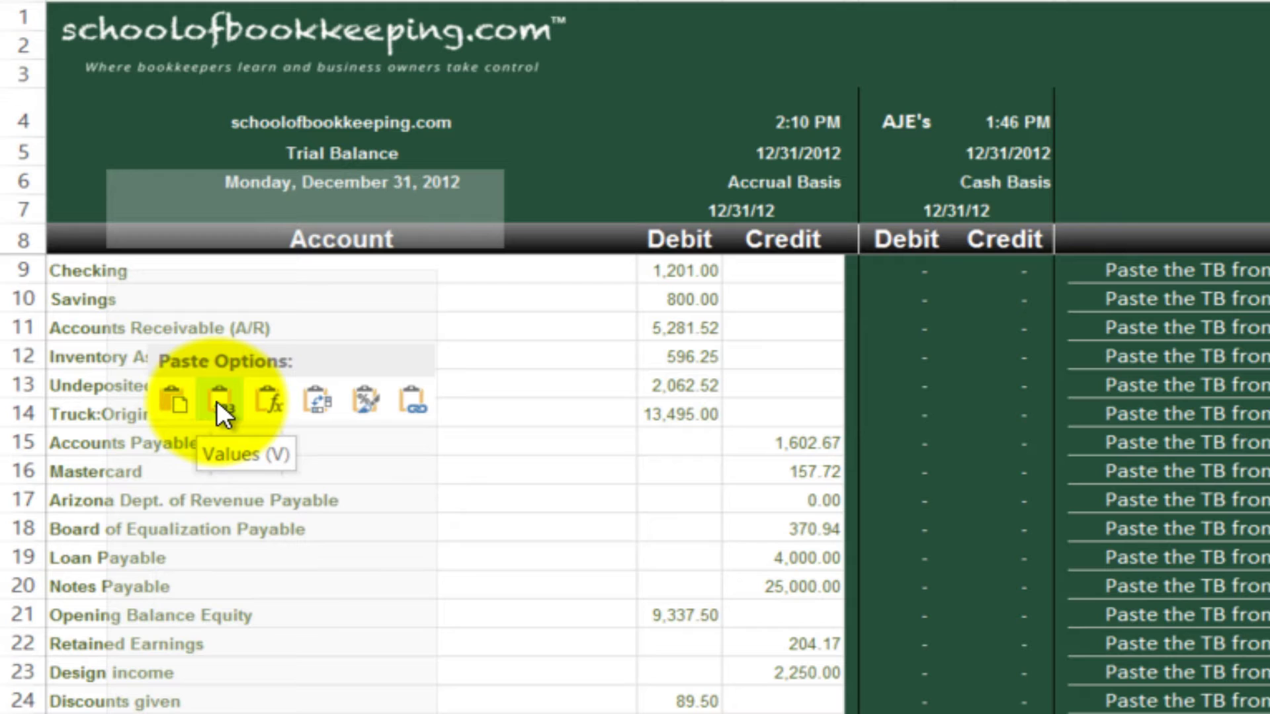
pyautogui.click(218, 400)
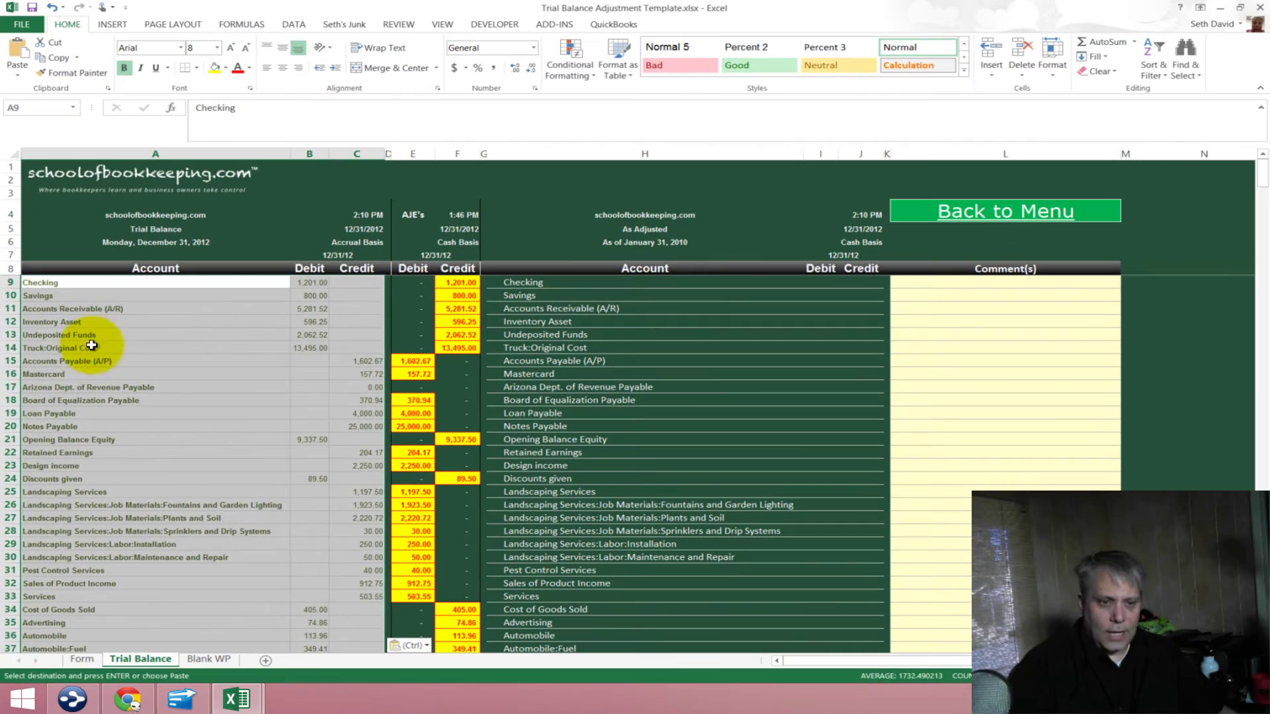
# - Examine the end of the pasted account list and the rows at the foot of the Debit and Credit columns, around rows 442 to 444
pyautogui.click(79, 374)
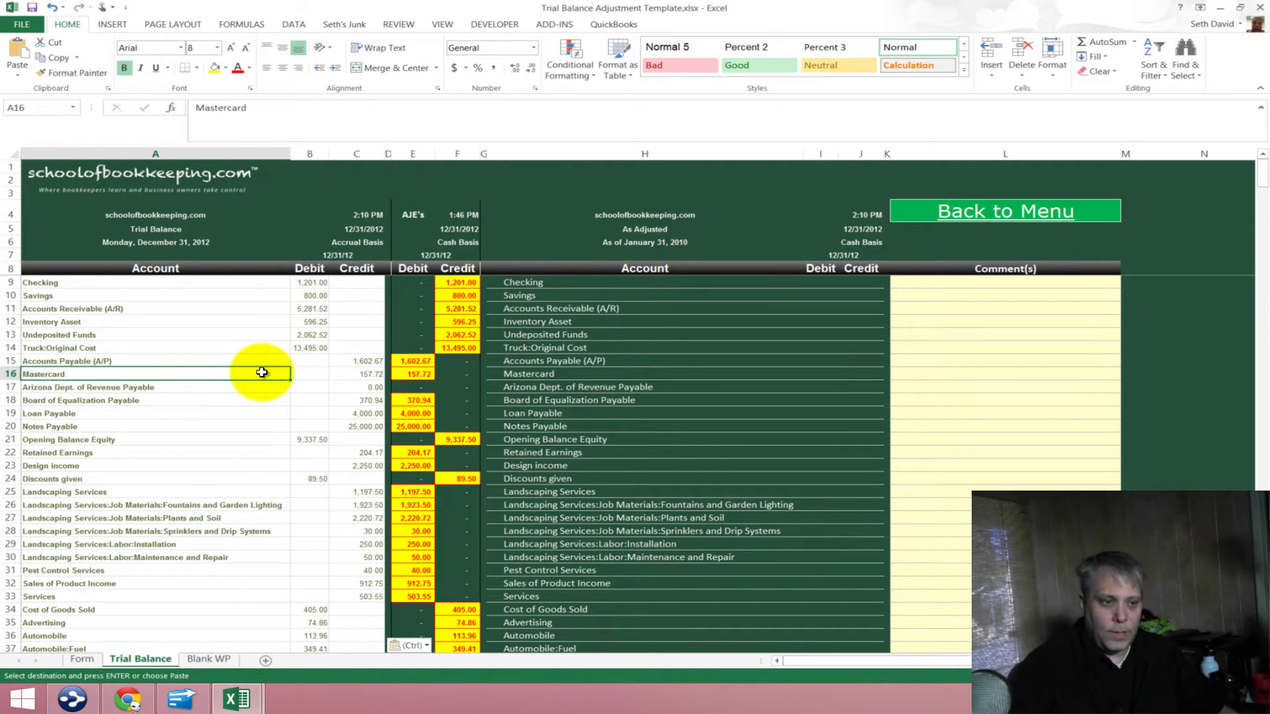
pyautogui.hotkey('ctrl', 'Down')
pyautogui.press('Down')
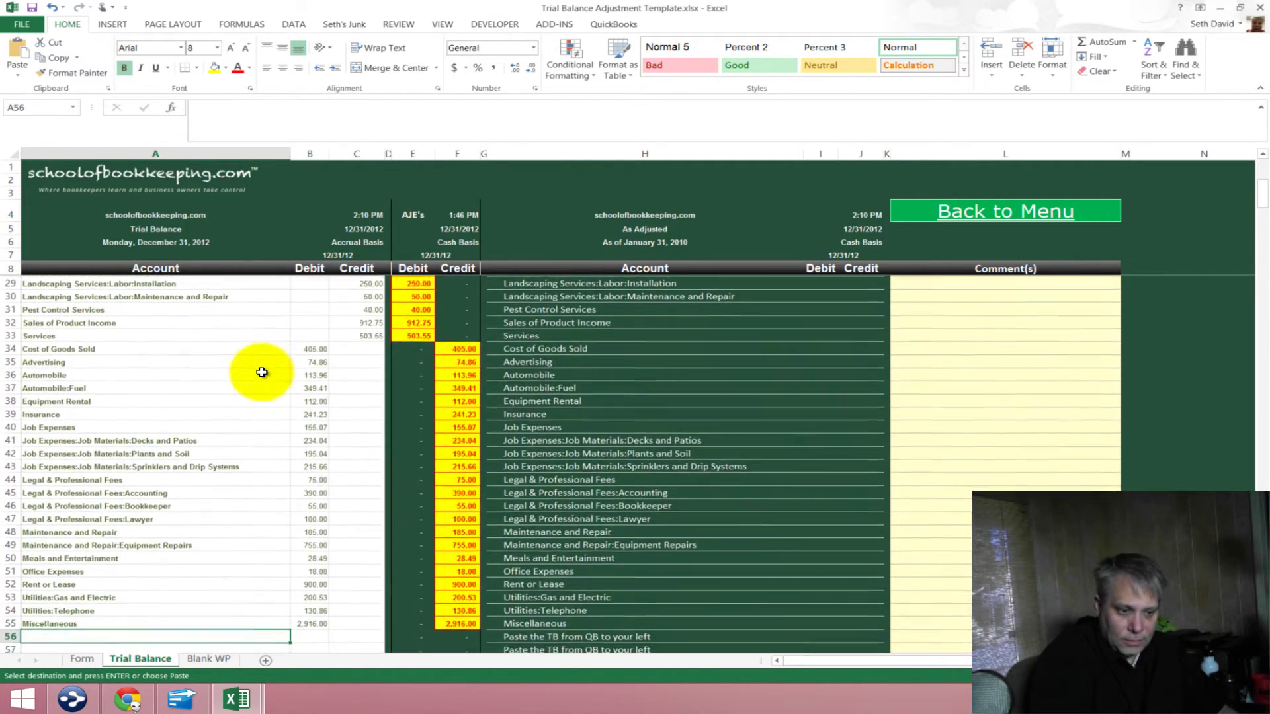
pyautogui.hotkey('ctrl', 'v')
pyautogui.press('Down')
pyautogui.press('Down')
pyautogui.press('Down')
pyautogui.press('Down')
pyautogui.press('Down')
pyautogui.hotkey('ctrl', 'Down')
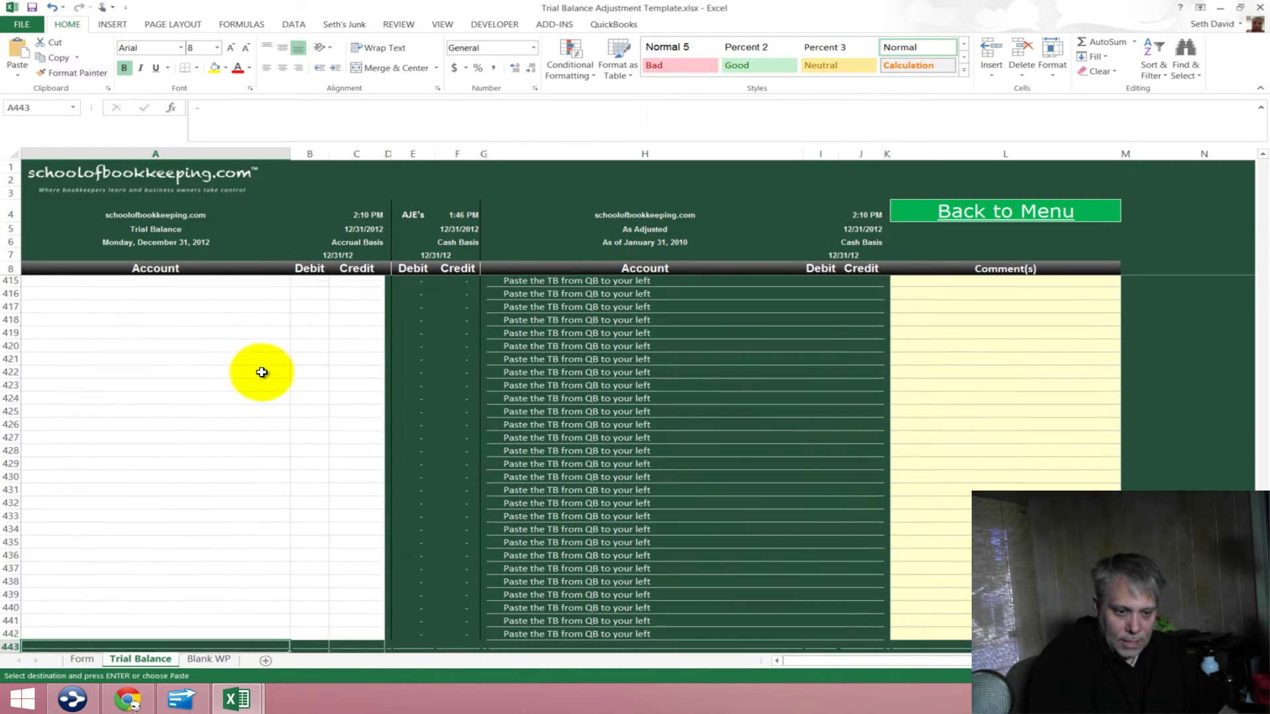
pyautogui.press('Down')
pyautogui.press('Up')
pyautogui.press('Up')
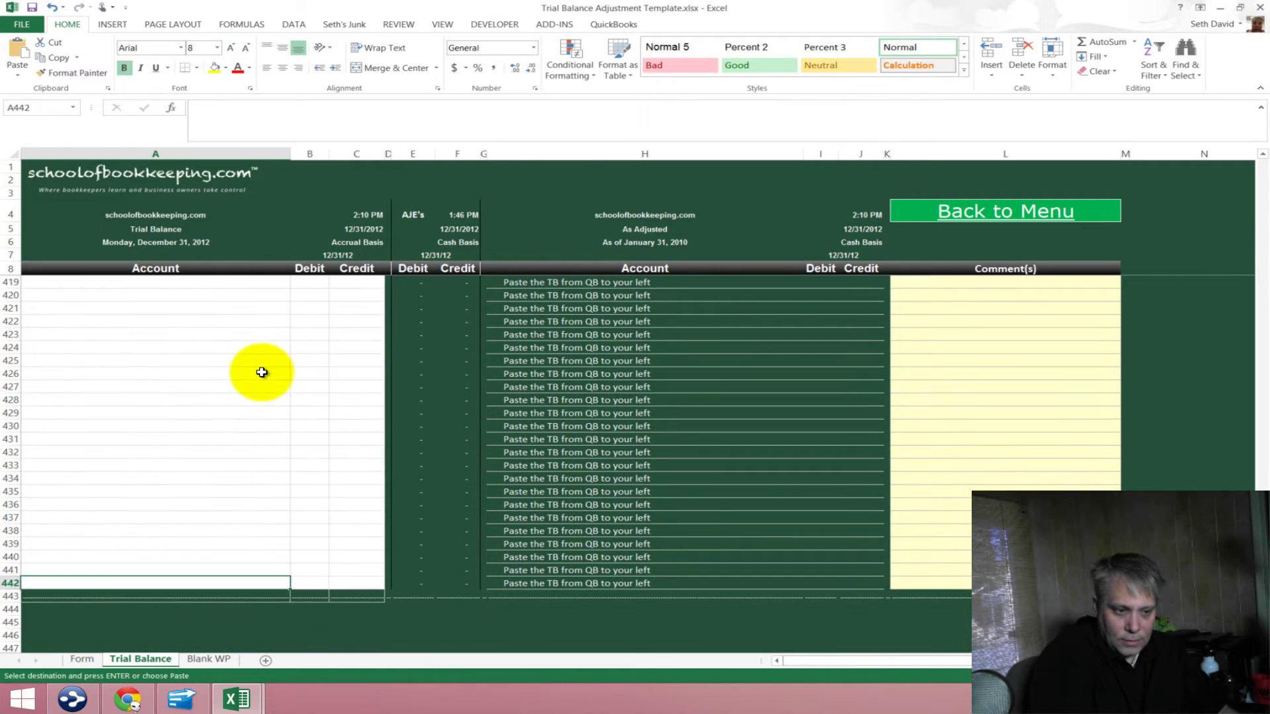
pyautogui.press('Up')
pyautogui.press('Up')
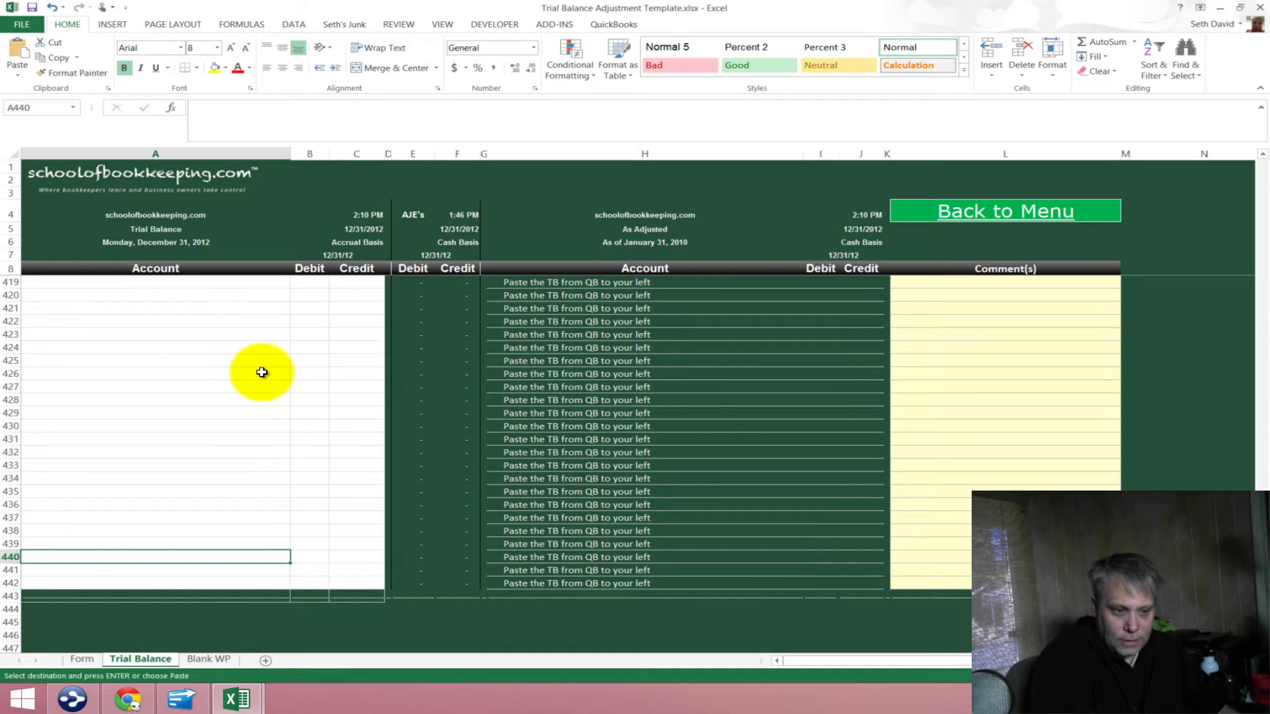
pyautogui.press('Down')
pyautogui.press('Down')
pyautogui.press('Down')
pyautogui.press('Down')
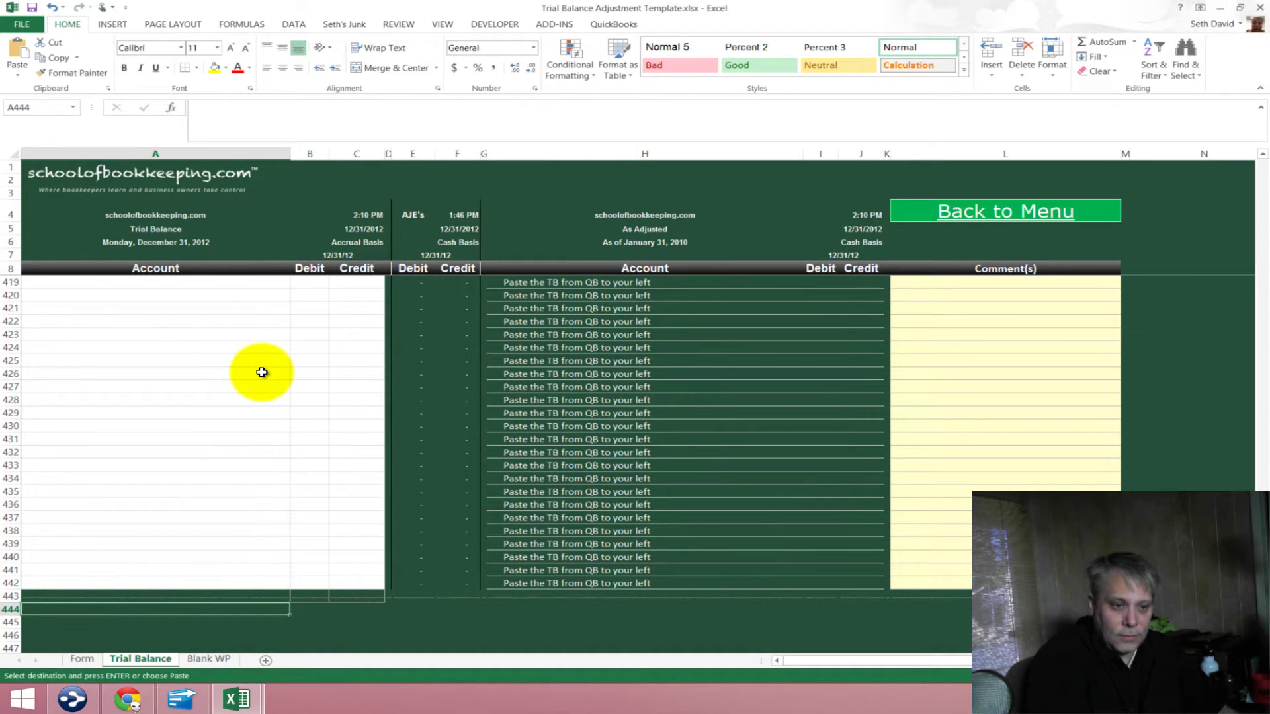
pyautogui.press('Right')
pyautogui.press('Right')
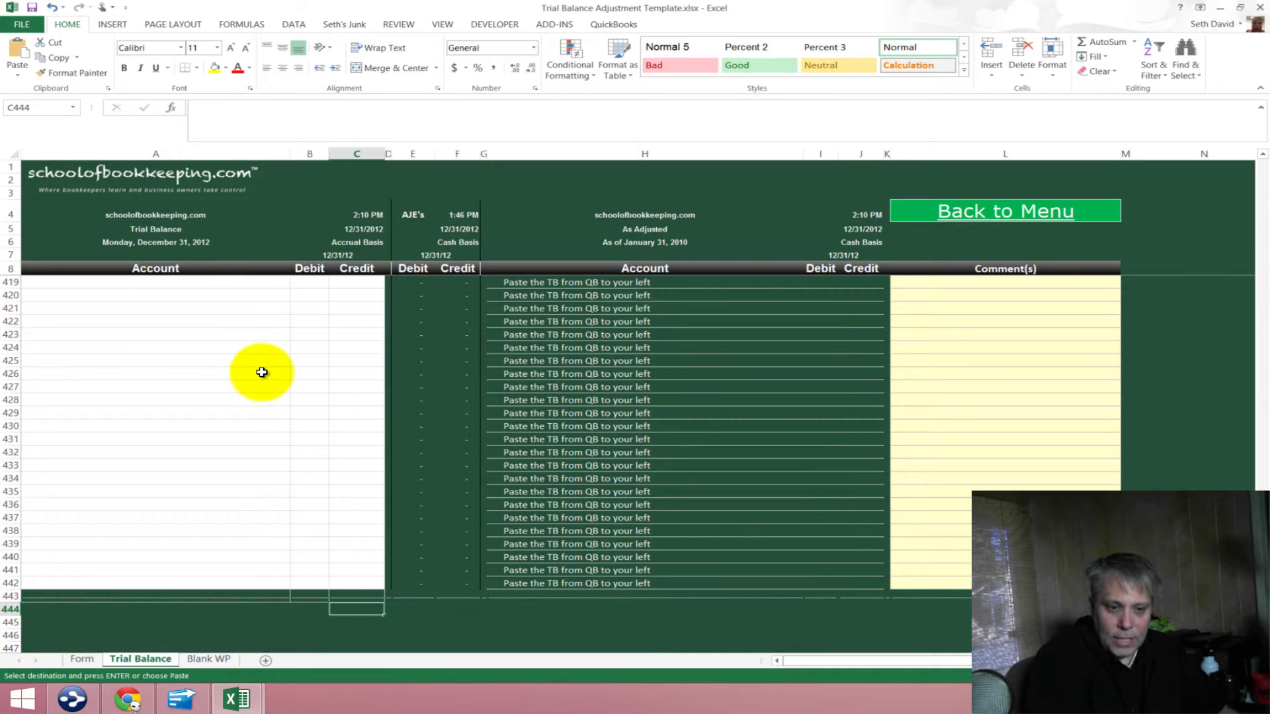
pyautogui.press('Left')
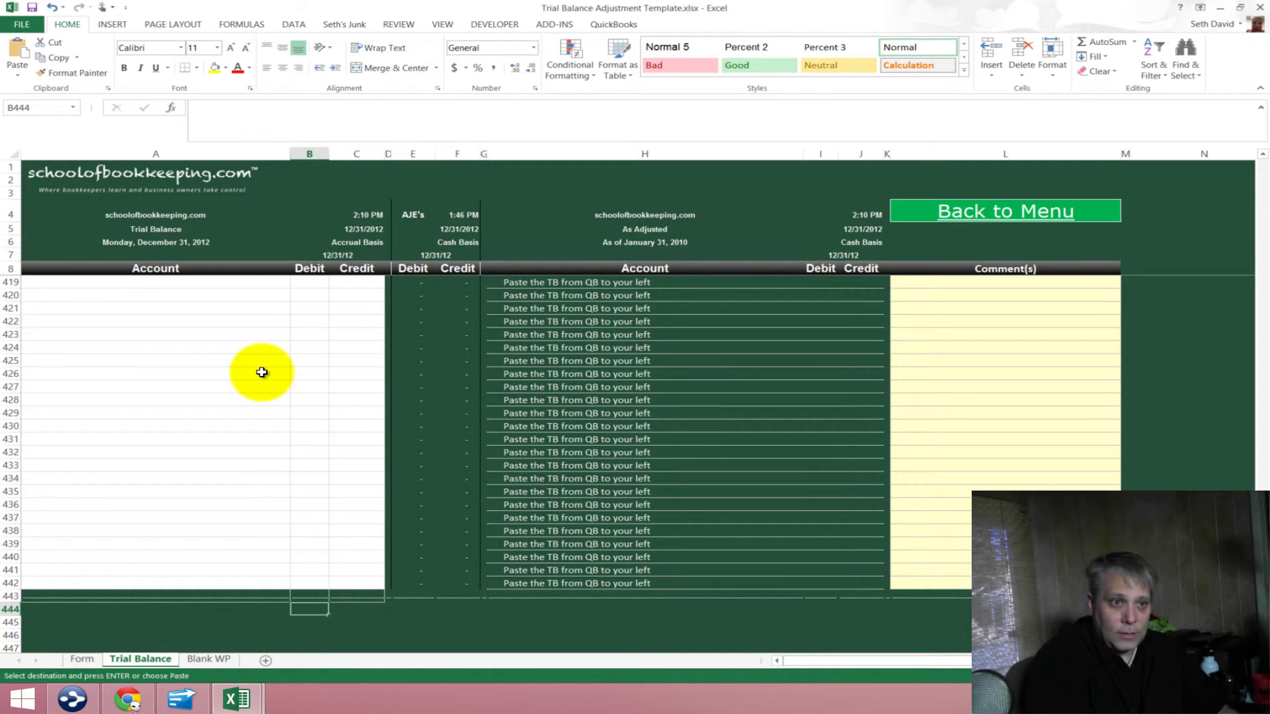
# - Set the font colour of cells B444:C444 below the Debit and Credit columns to white
pyautogui.hotkey('shift', 'Right')
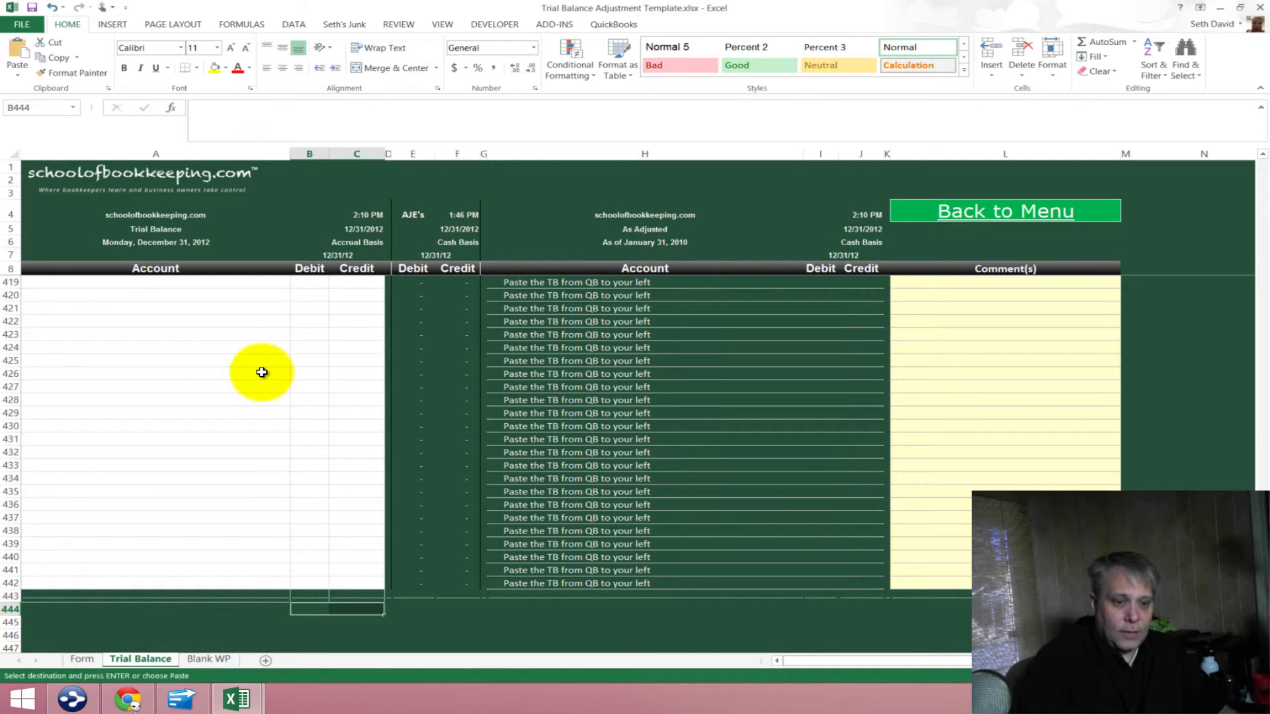
pyautogui.click(252, 71)
pyautogui.click(241, 105)
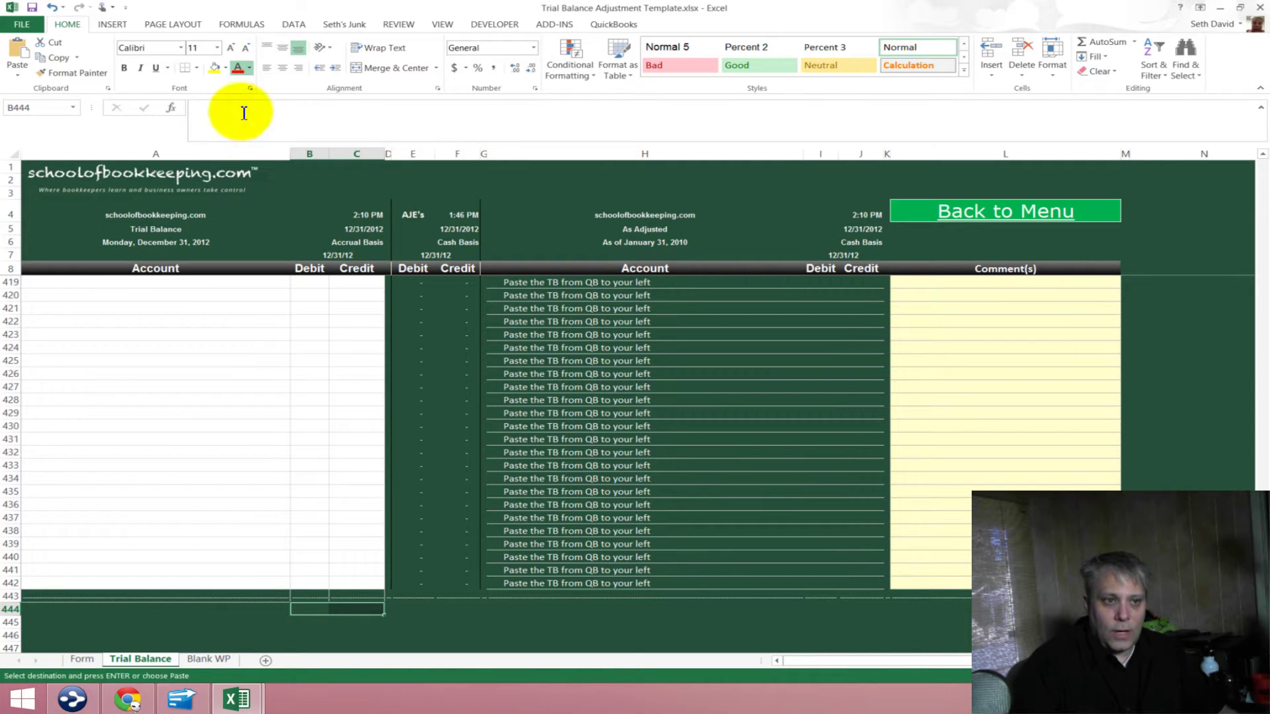
# - Total the Debit column in B444 with a SUM of B9:B442, and copy the formula to C444 for the Credit column
pyautogui.press('Left')
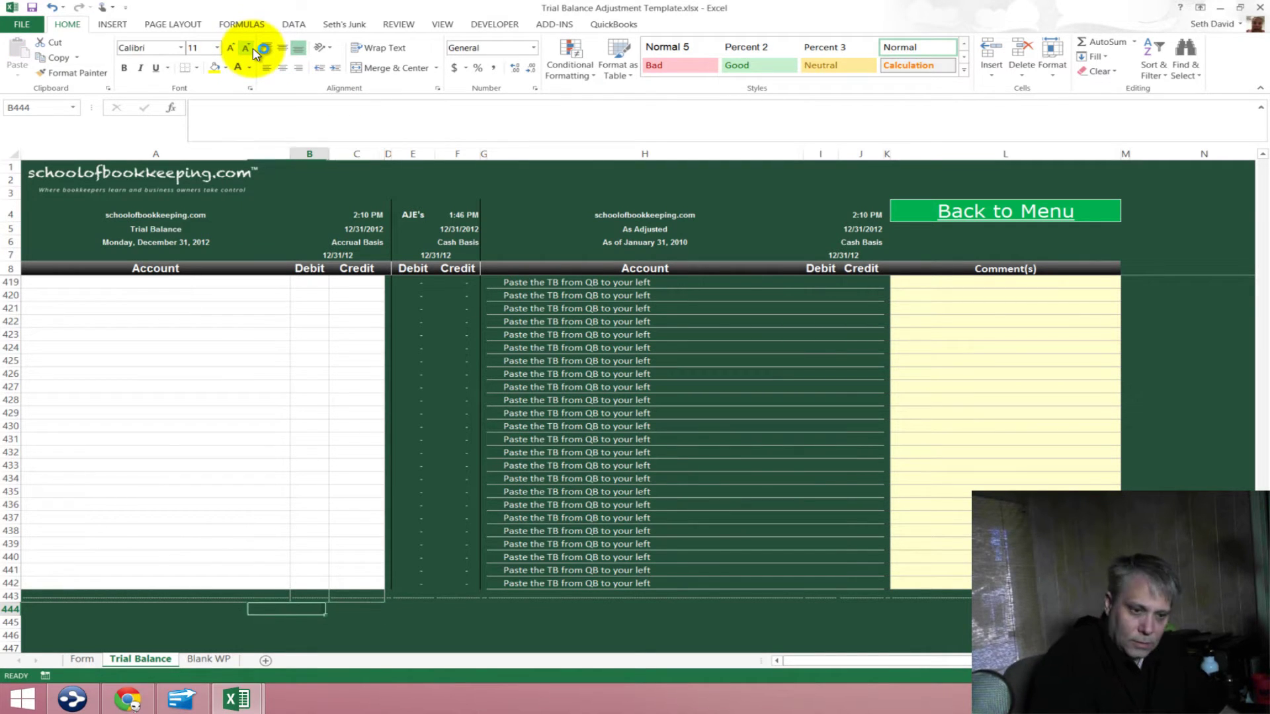
pyautogui.write('=sum(')
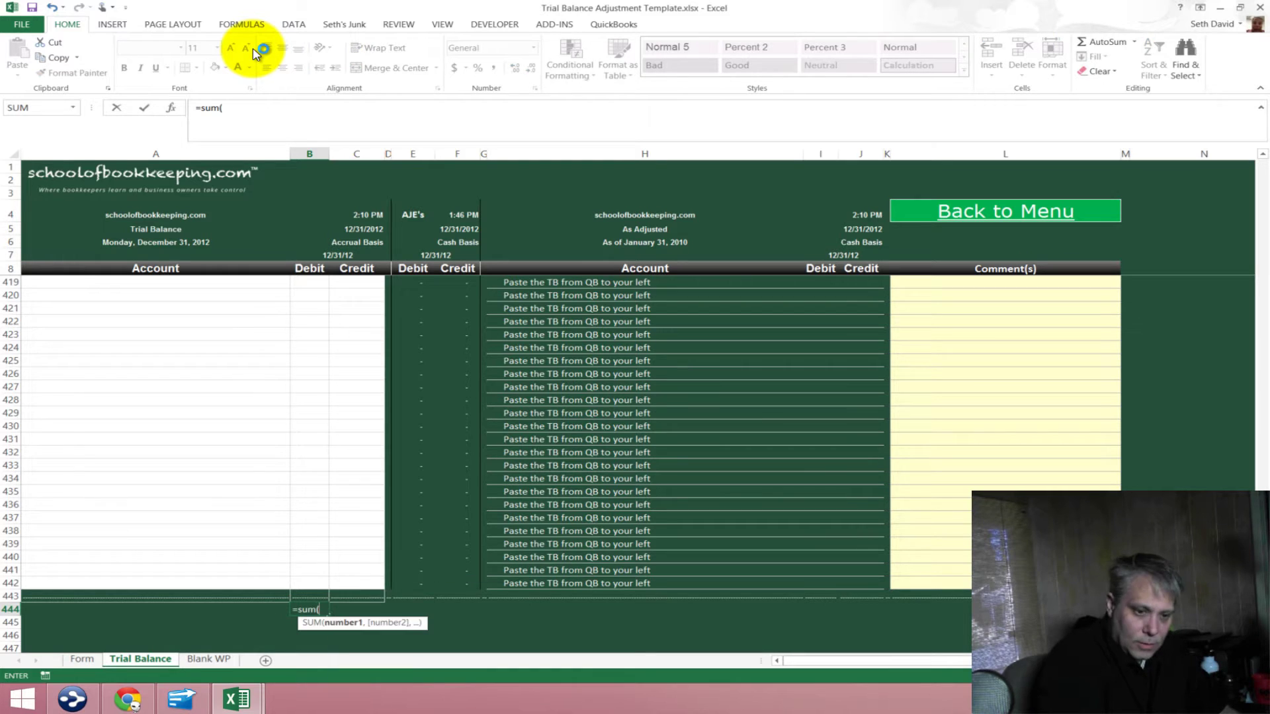
pyautogui.press('Up')
pyautogui.hotkey('ctrl', 'shift', 'Up')
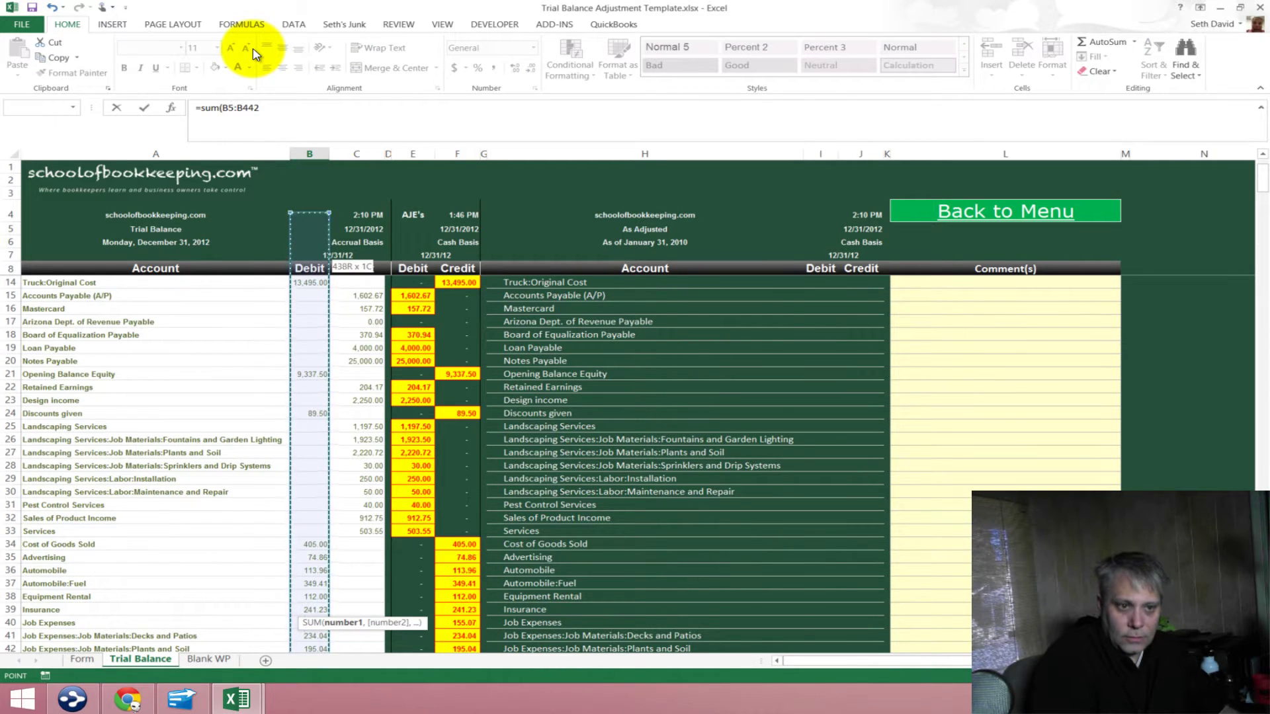
pyautogui.press('Return')
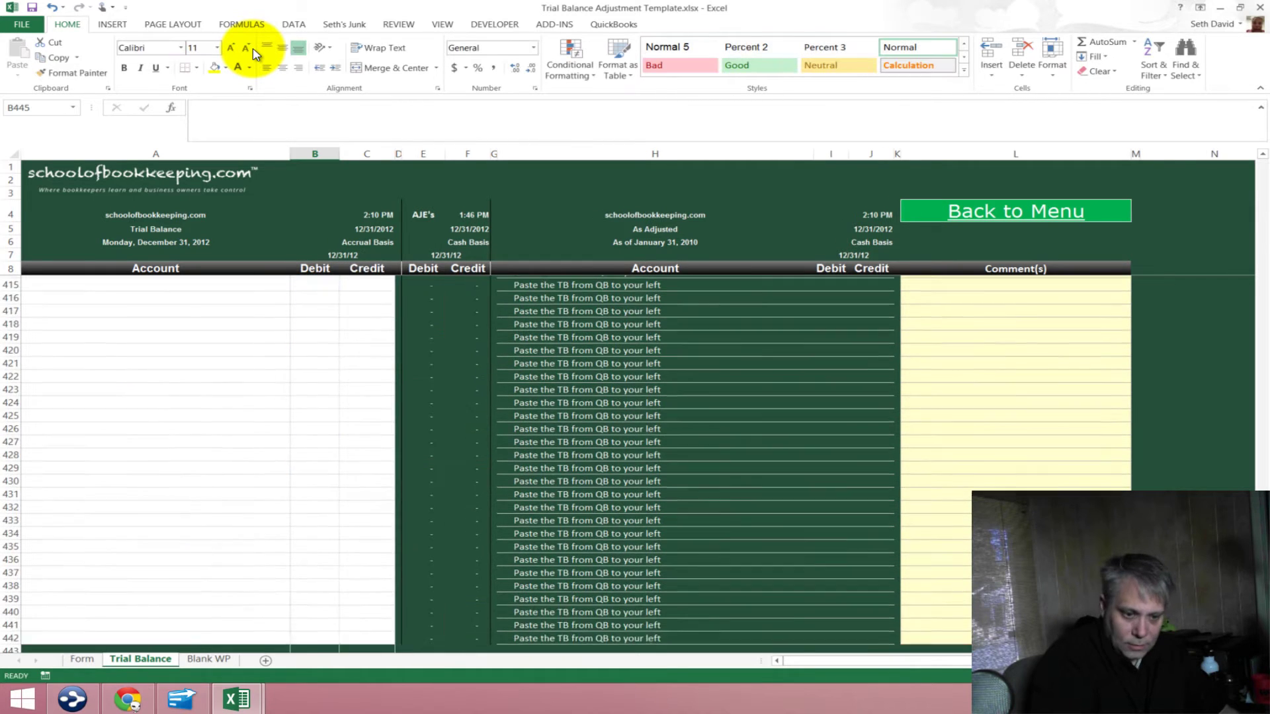
pyautogui.press('Up')
pyautogui.hotkey('ctrl', 'c')
pyautogui.press('Right')
pyautogui.hotkey('ctrl', 'v')
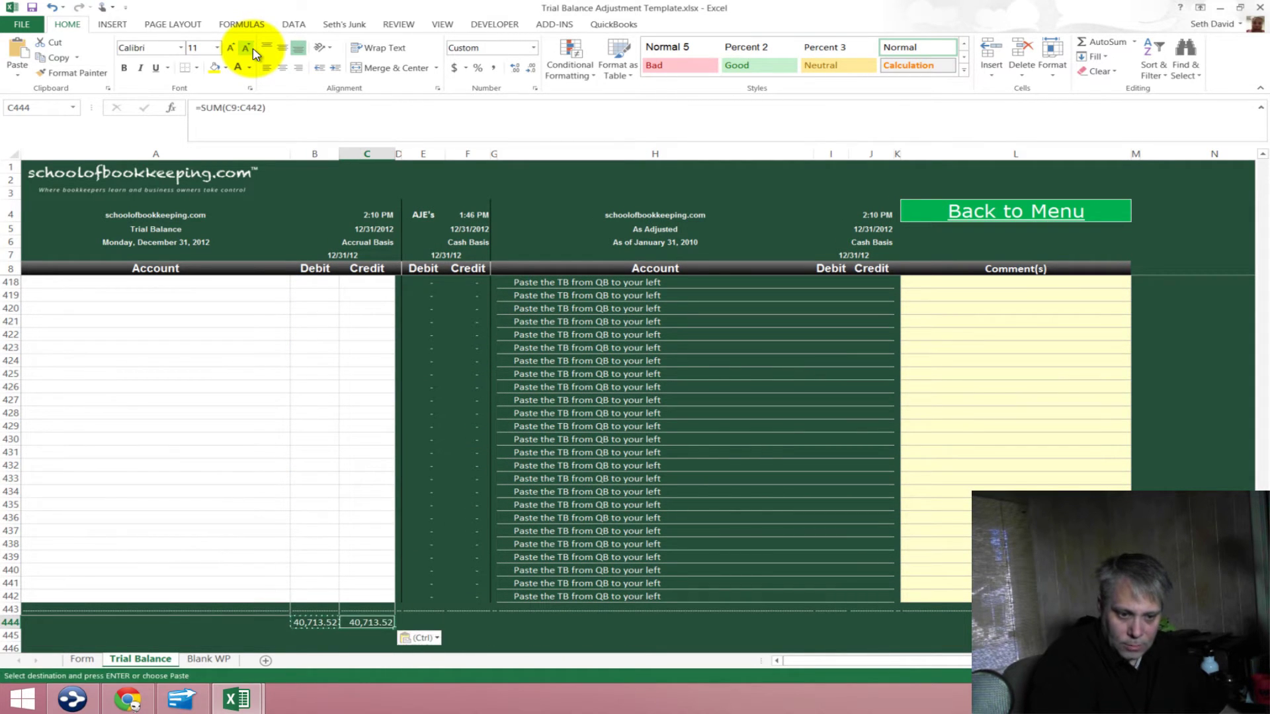
pyautogui.press('Down')
pyautogui.press('Left')
pyautogui.press('Escape')
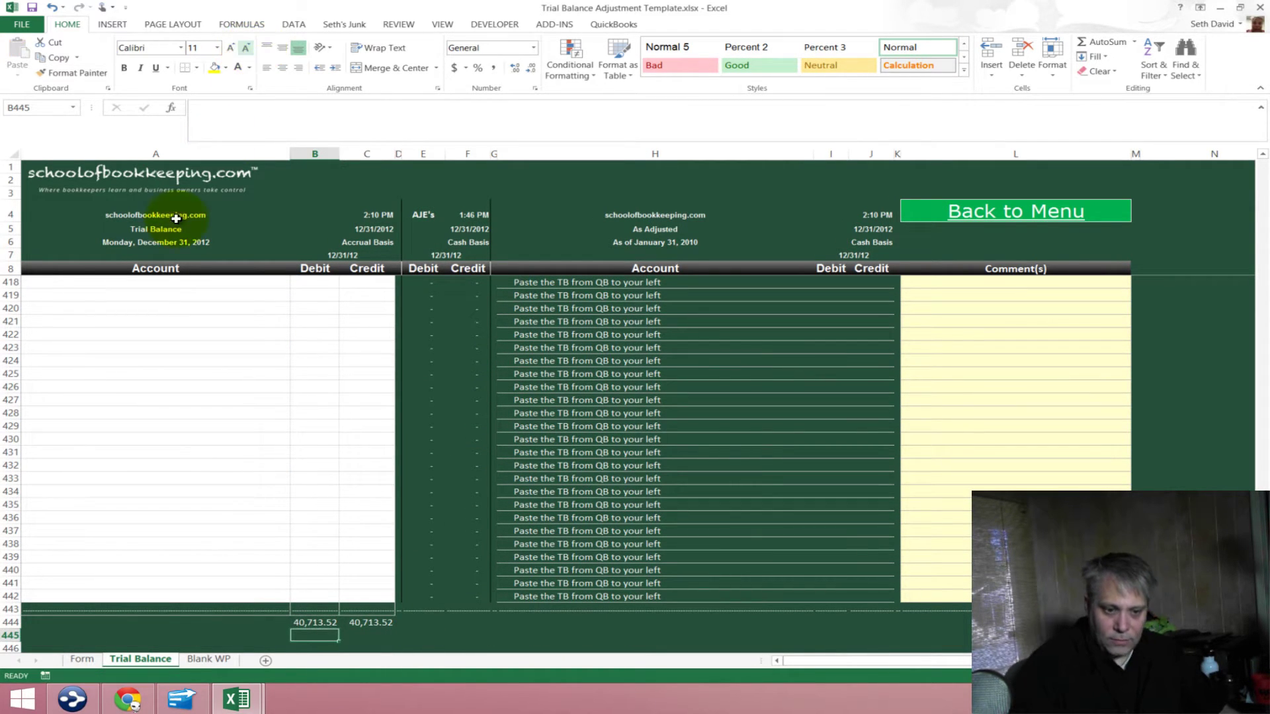
# - Compare the template's debit and credit totals with the TOTAL row in report1 (1).xls, returning to the template workbook
pyautogui.click(316, 633)
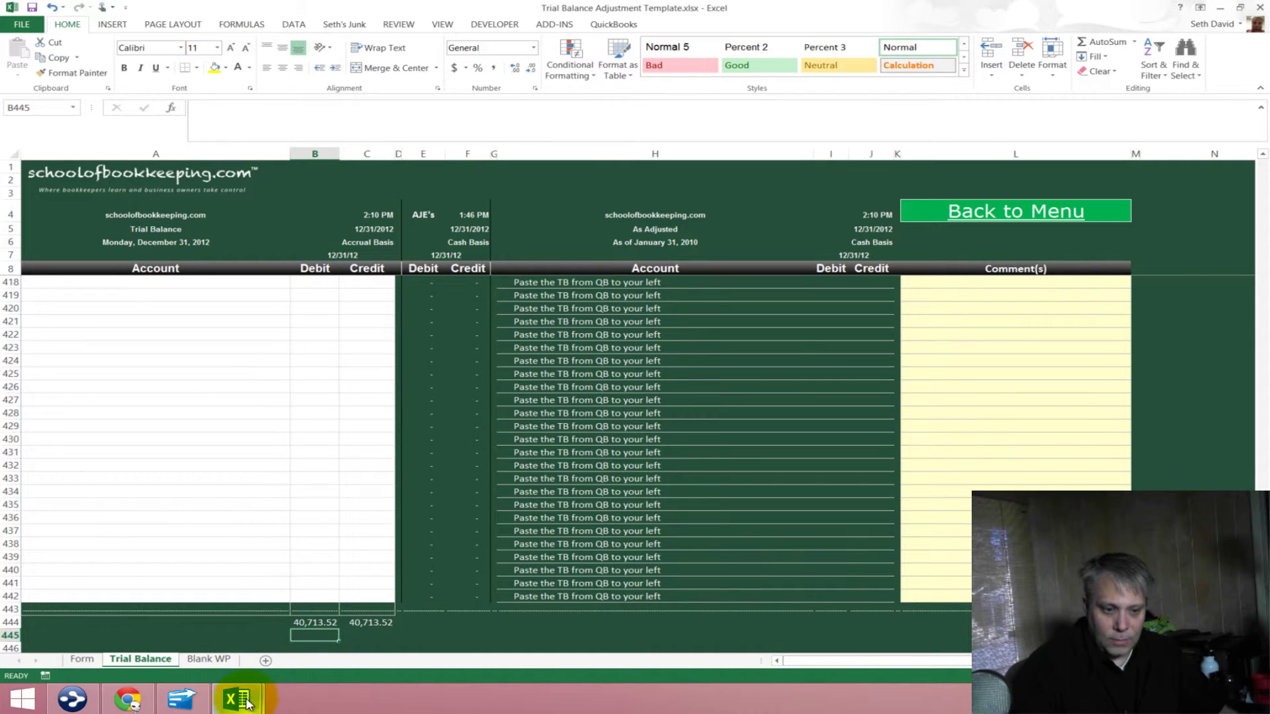
pyautogui.moveTo(246, 703)
pyautogui.click(256, 636)
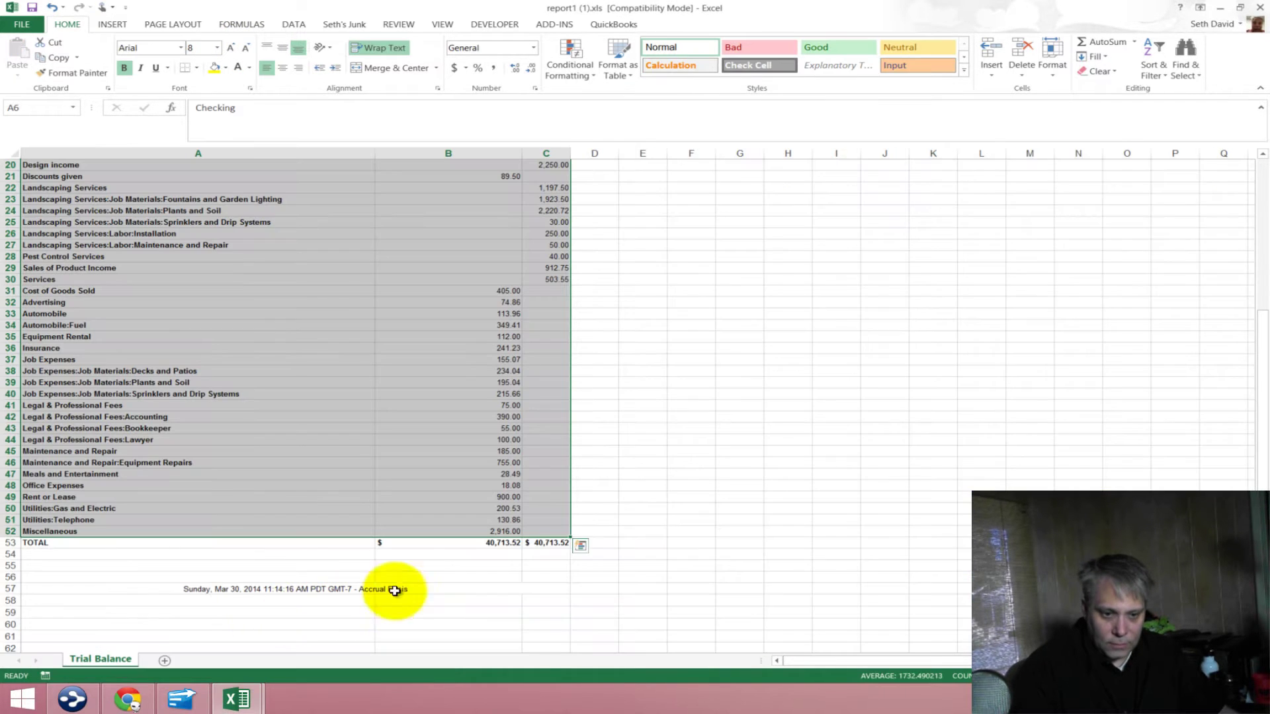
pyautogui.click(489, 554)
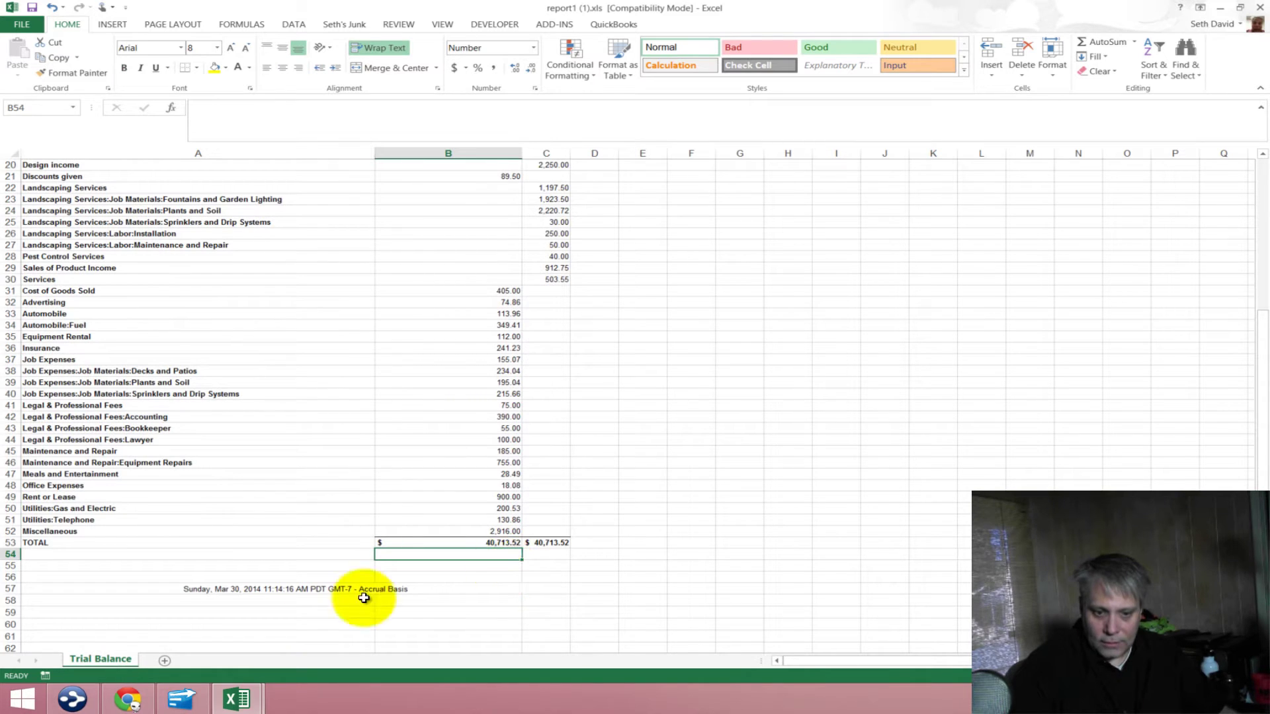
pyautogui.moveTo(250, 705)
pyautogui.click(189, 615)
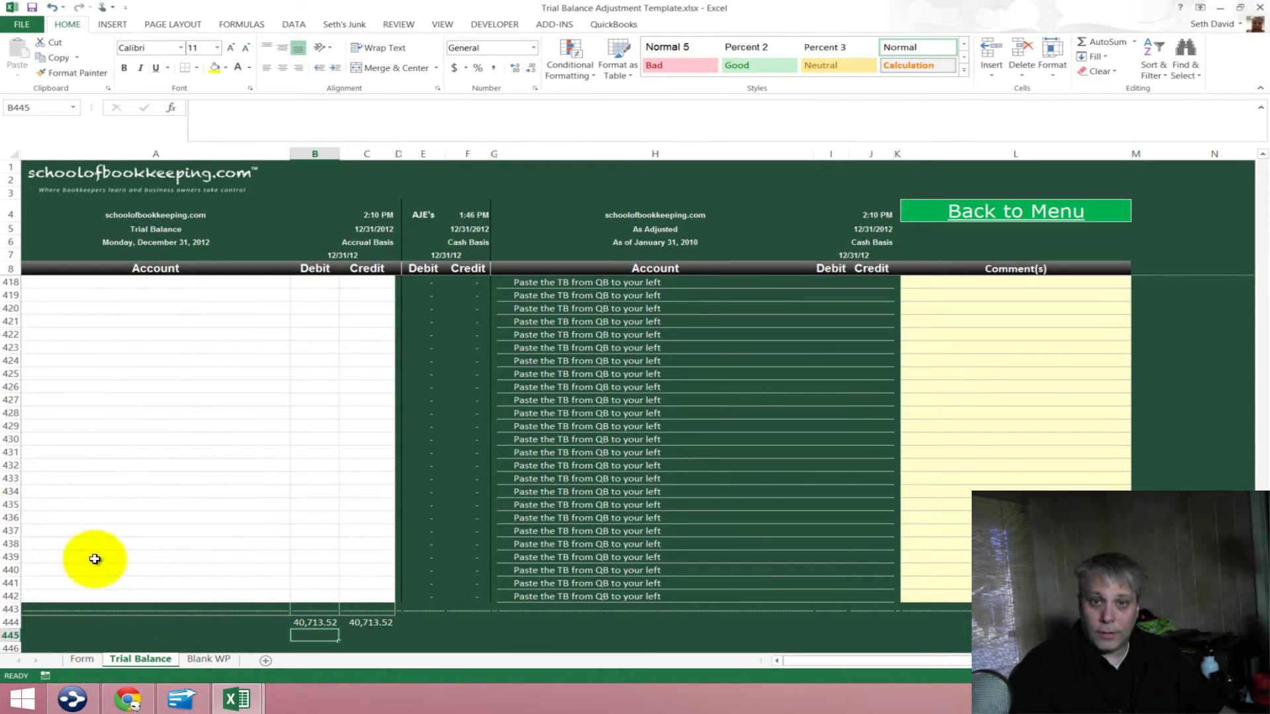
# - Delete the unused blank rows 57 to 441 between the last account, Miscellaneous, and the totals
pyautogui.click(318, 322)
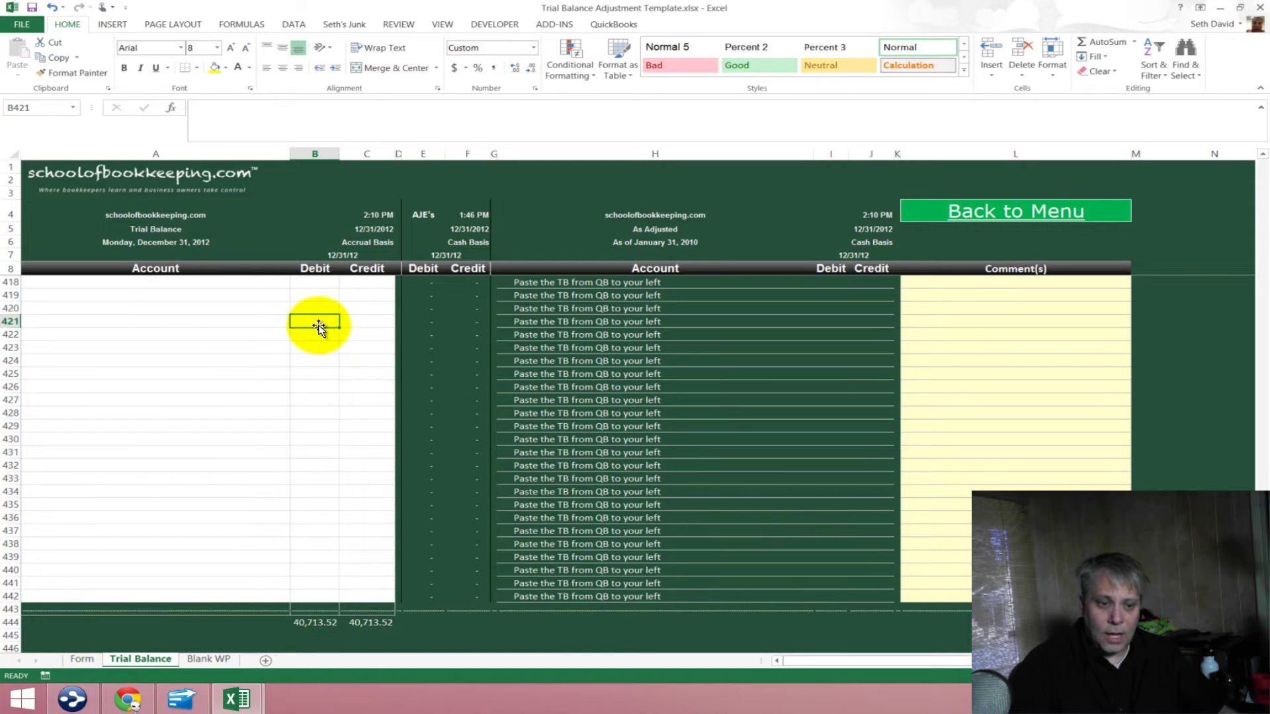
pyautogui.hotkey('ctrl', 'Up')
pyautogui.press('Up')
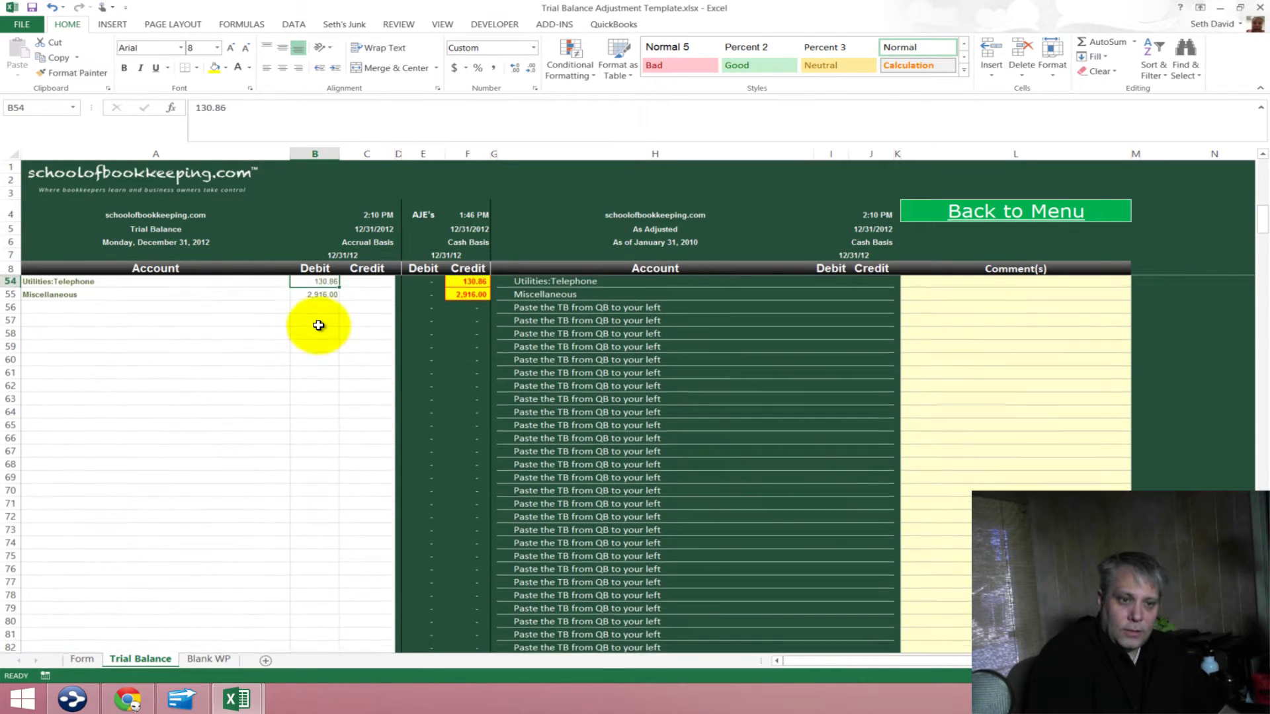
pyautogui.scroll(1, 318, 325)
pyautogui.press('Down')
pyautogui.press('Down')
pyautogui.press('Down')
pyautogui.hotkey('ctrl', 'shift', 'Down')
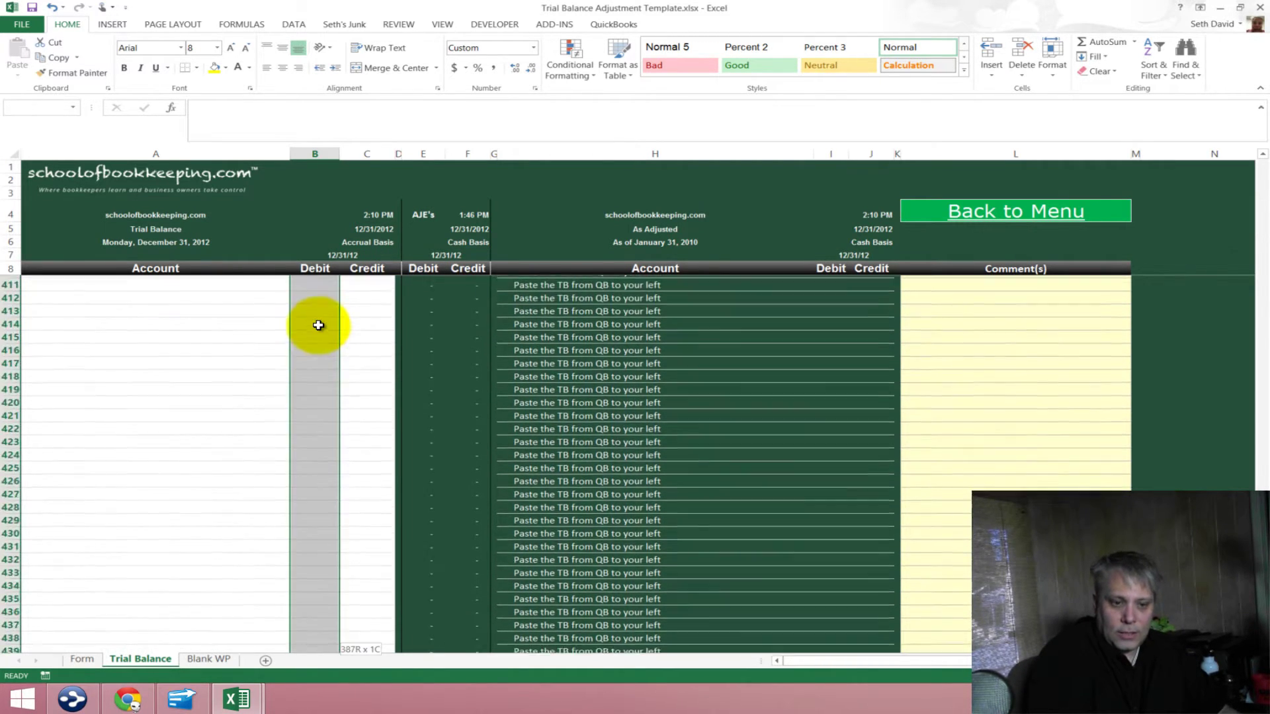
pyautogui.hotkey('shift', 'Up')
pyautogui.hotkey('shift', 'Up')
pyautogui.hotkey('shift', 'space')
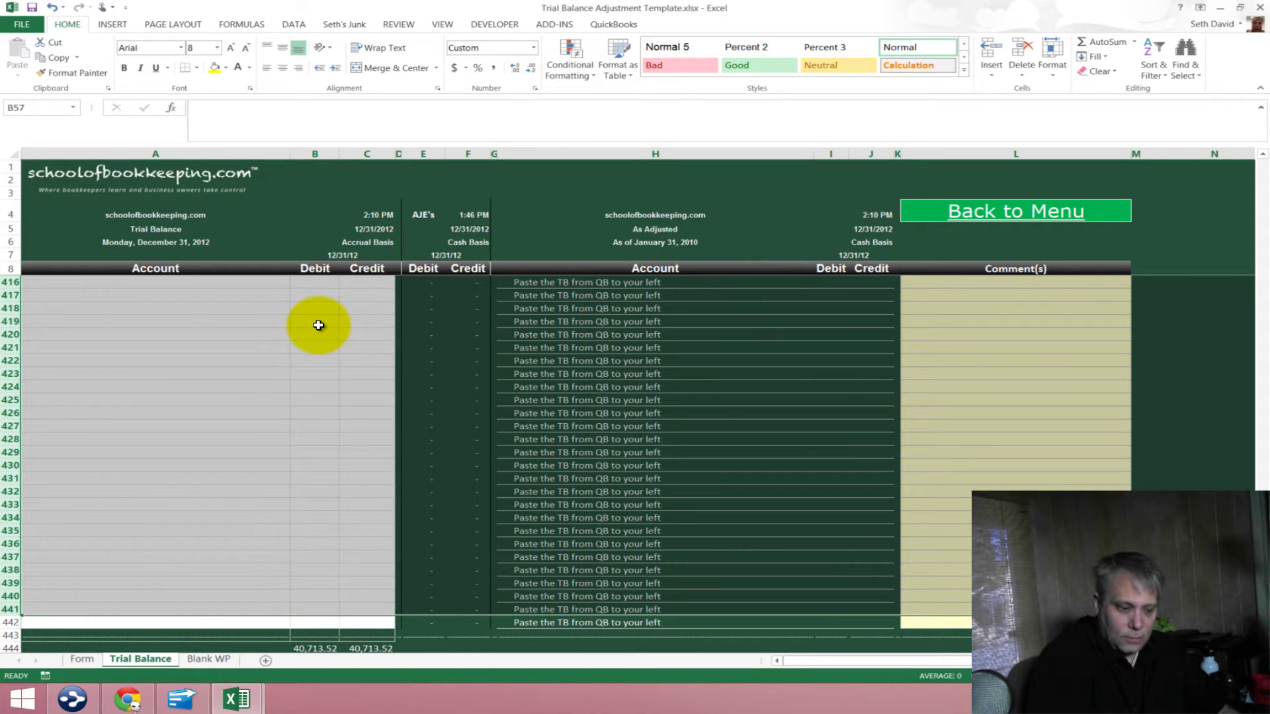
pyautogui.hotkey('ctrl', '-')
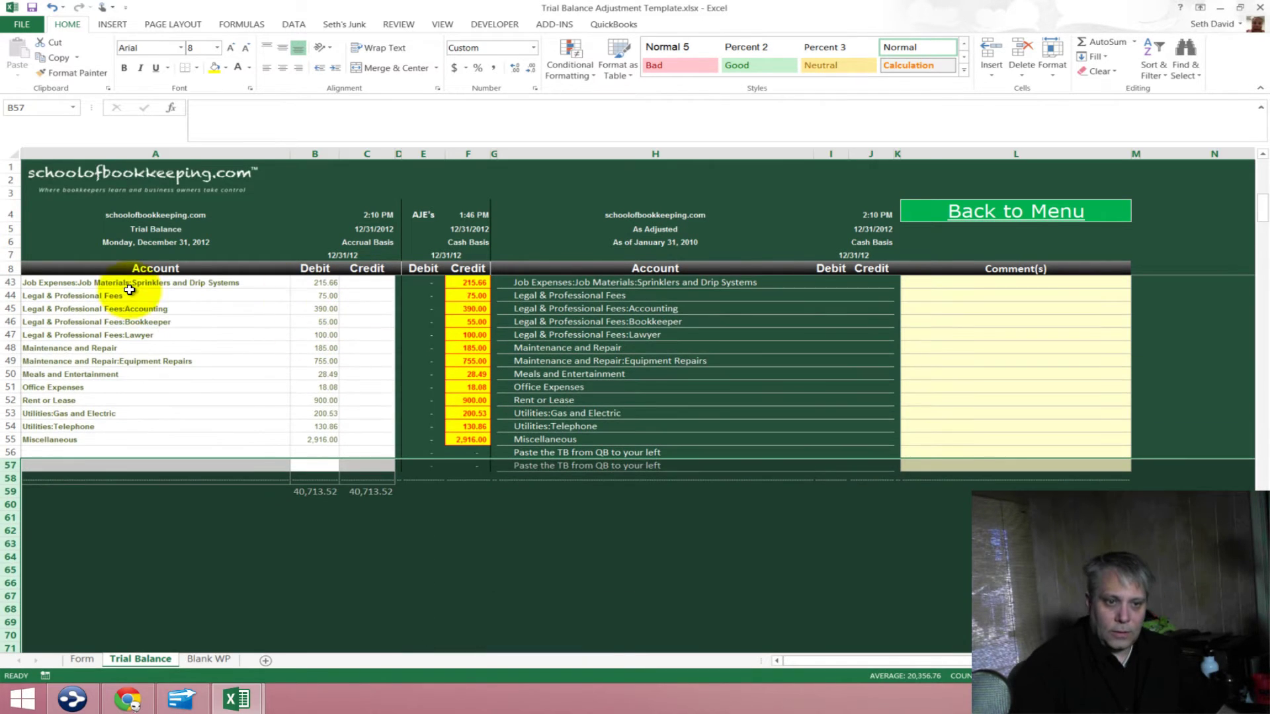
# - Save the workbook under the new name Trial Balance Adjustment Template 123112.xlsx in the Trial Balance Worksheet folder
pyautogui.click(24, 27)
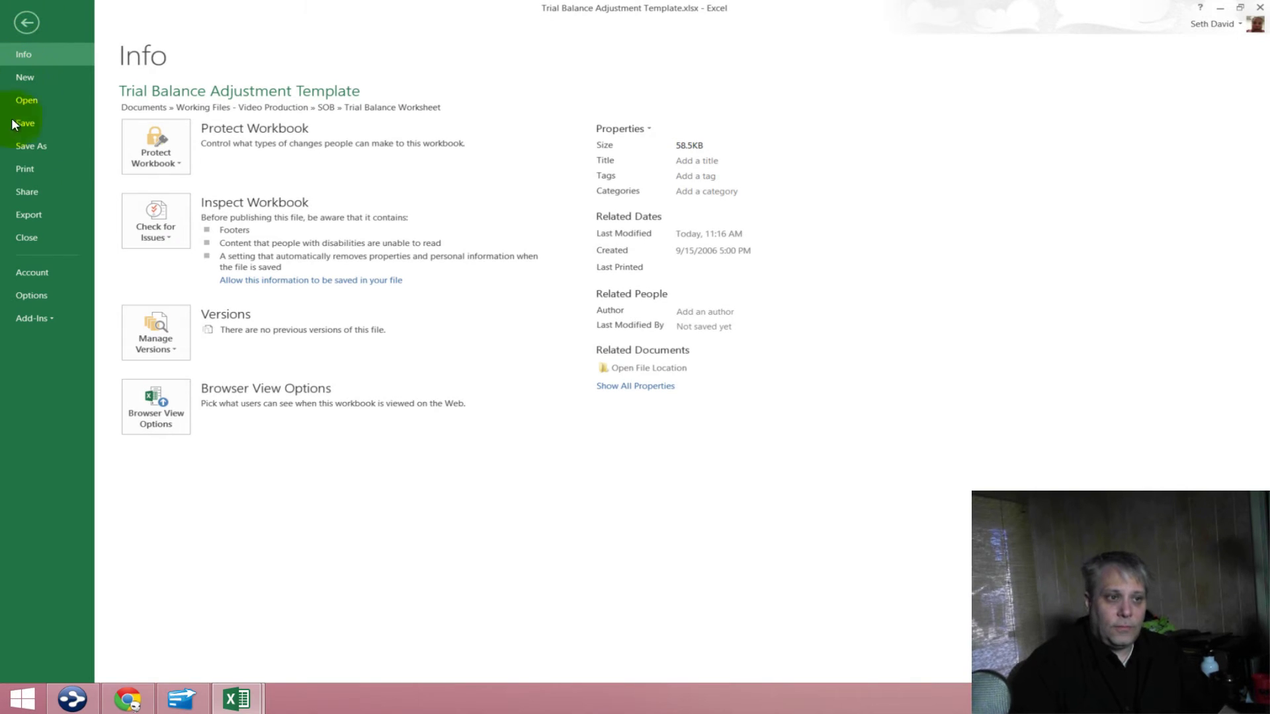
pyautogui.click(33, 148)
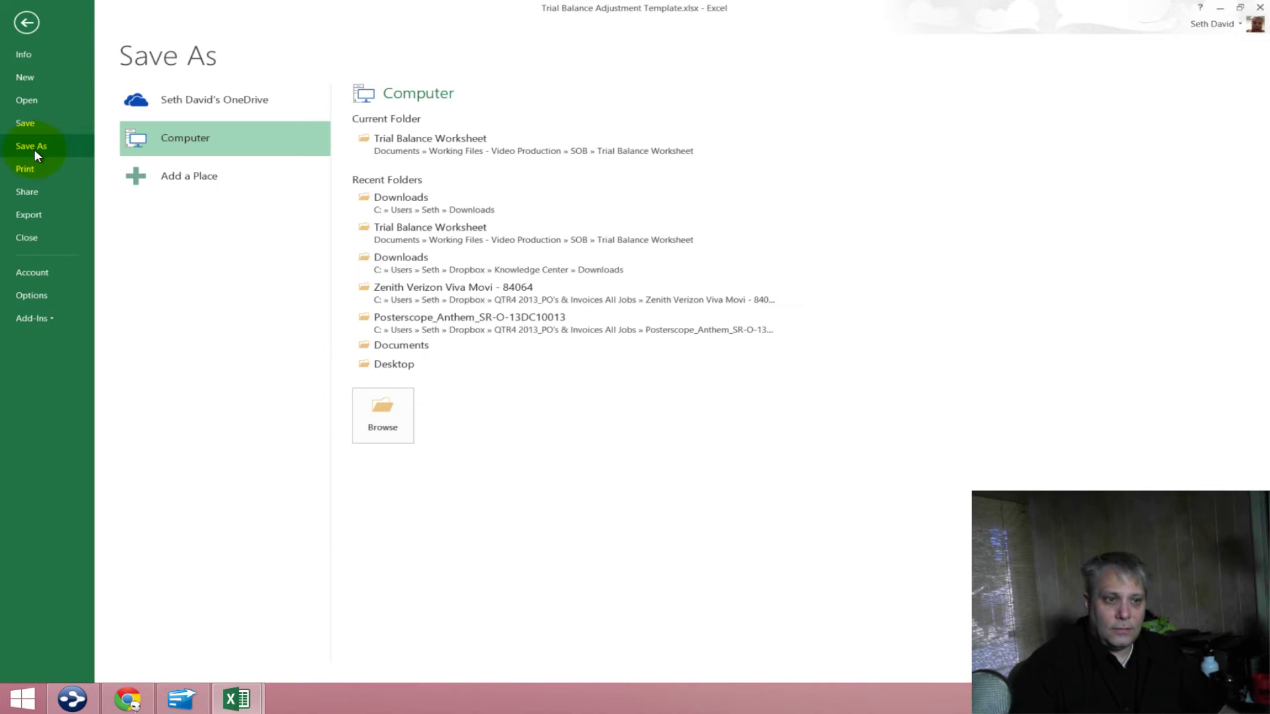
pyautogui.click(374, 143)
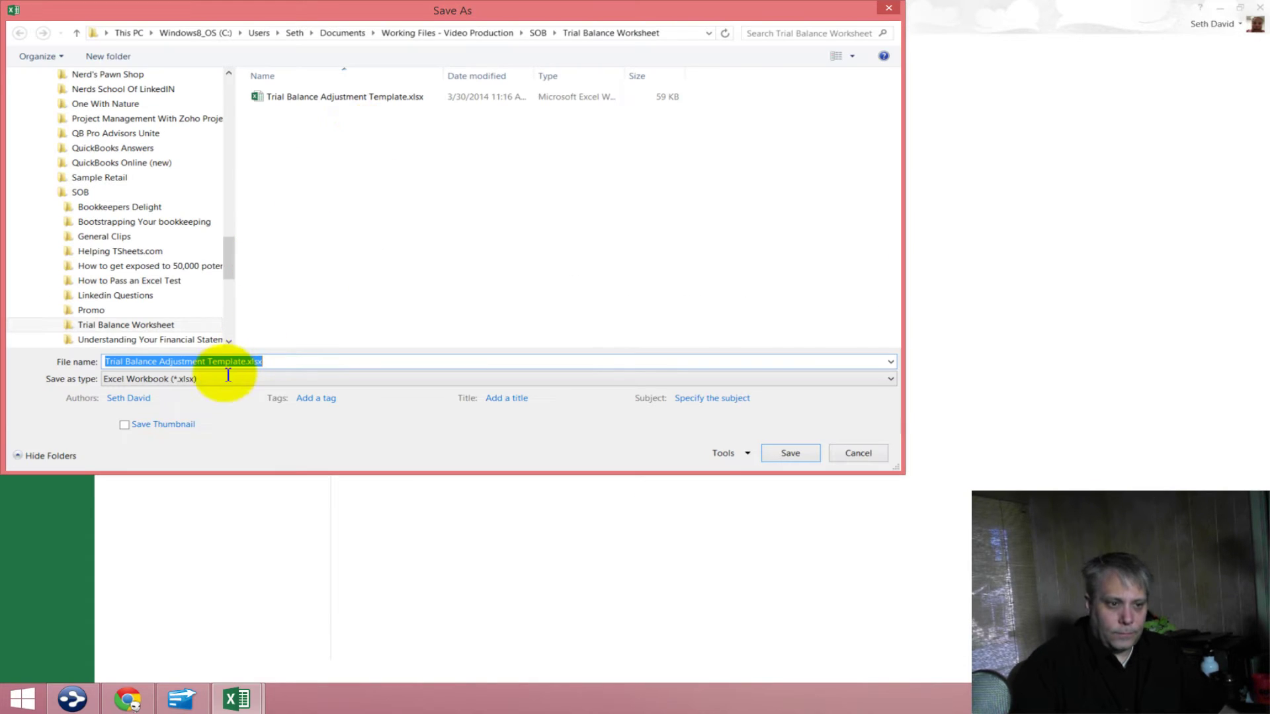
pyautogui.click(241, 360)
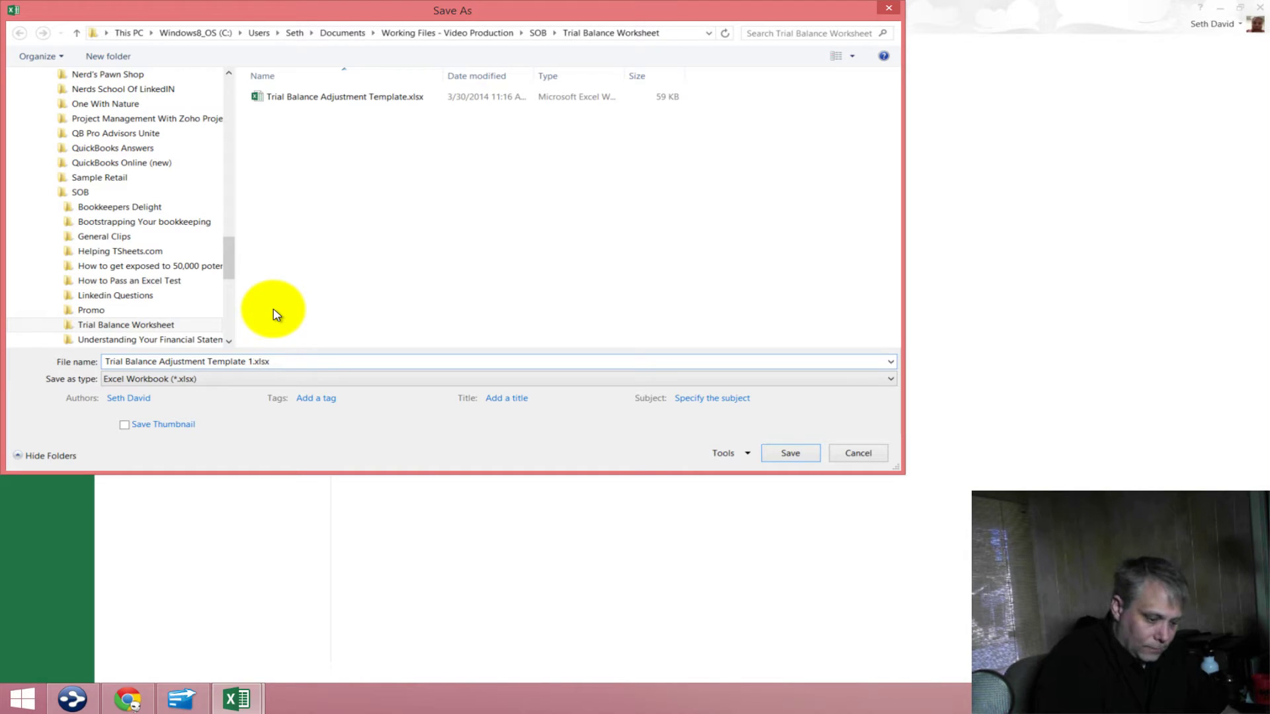
pyautogui.press('Return')
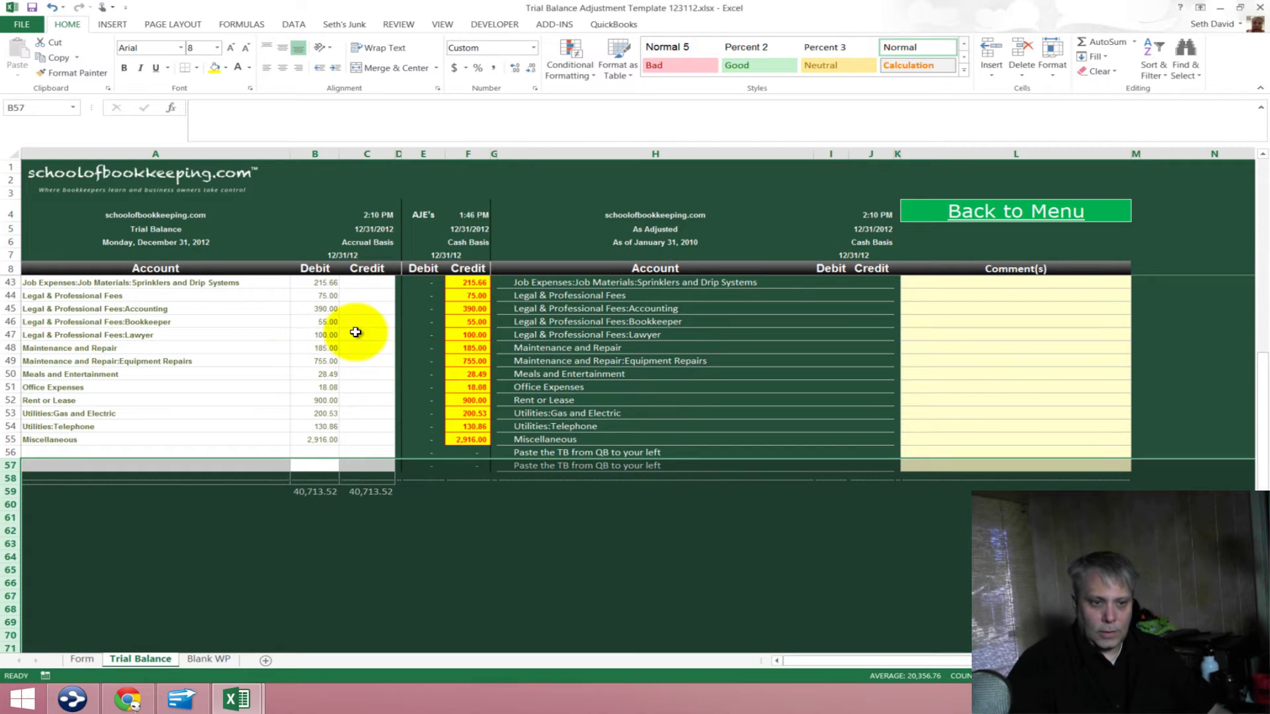
# - Review the top of the Trial Balance sheet across its columns, from the pasted balances to the comments area
pyautogui.click(560, 244)
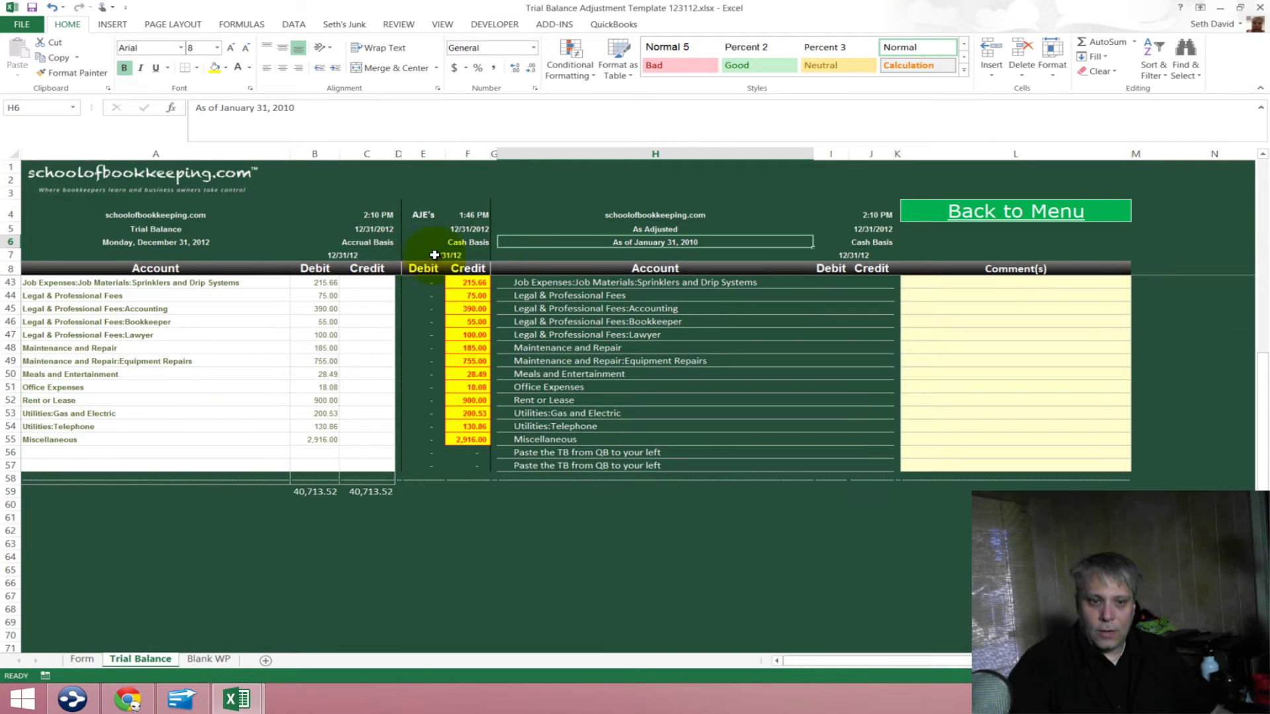
pyautogui.press('Right')
pyautogui.press('Right')
pyautogui.press('Right')
pyautogui.press('Right')
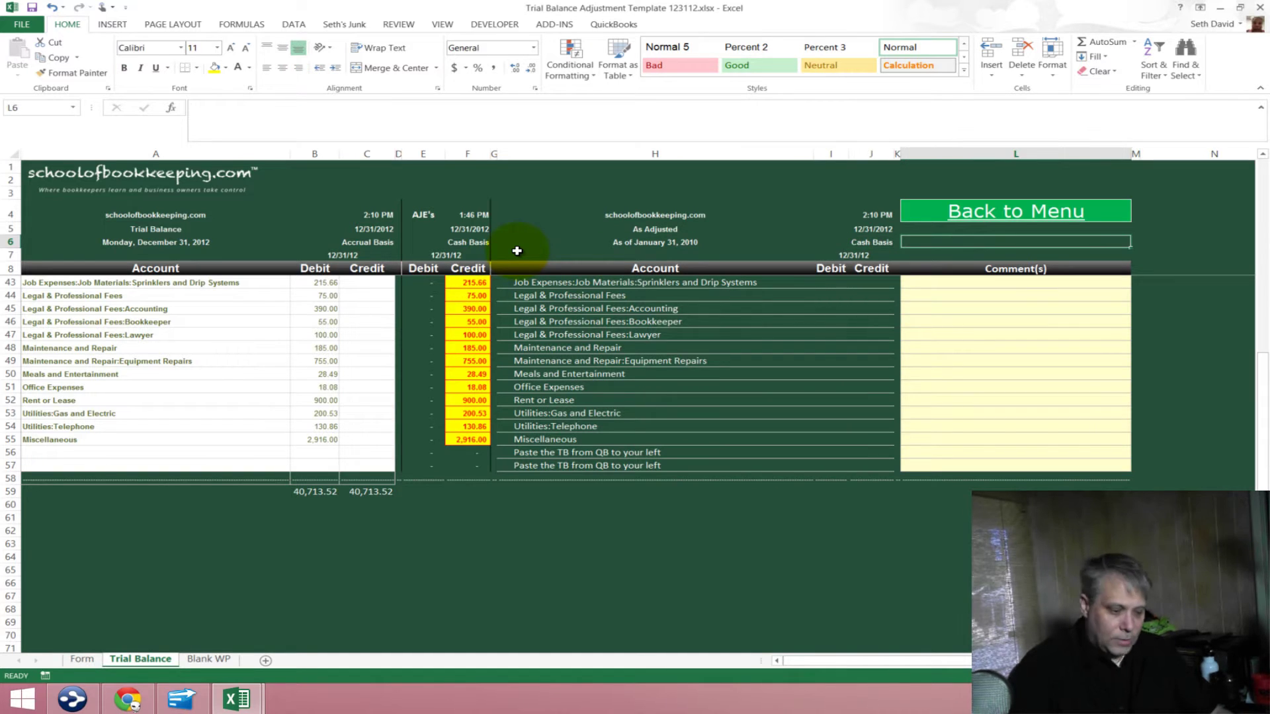
pyautogui.press('Right')
pyautogui.press('Right')
pyautogui.press('Right')
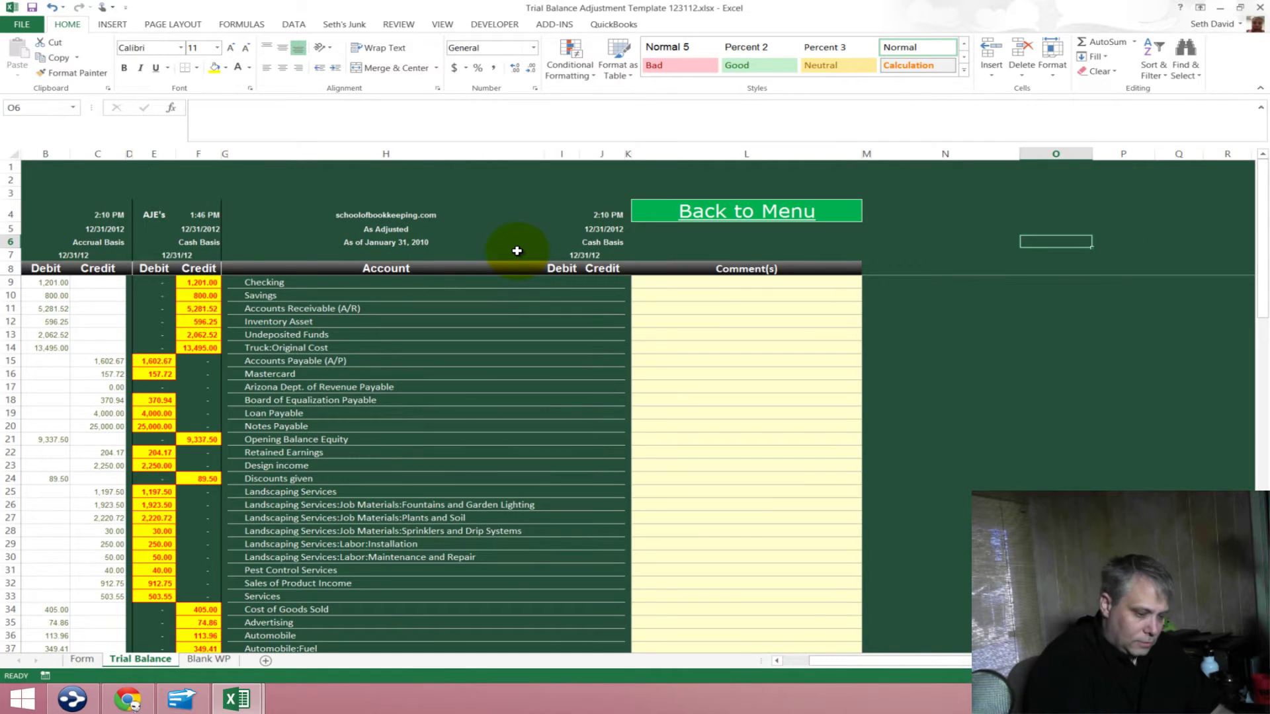
pyautogui.press('Left')
pyautogui.press('Left')
pyautogui.press('Left')
pyautogui.press('Down')
pyautogui.press('Left')
pyautogui.press('Left')
pyautogui.press('Left')
pyautogui.press('Left')
pyautogui.press('Left')
pyautogui.press('Left')
pyautogui.press('Left')
pyautogui.press('Left')
pyautogui.press('Left')
pyautogui.press('Left')
pyautogui.press('Left')
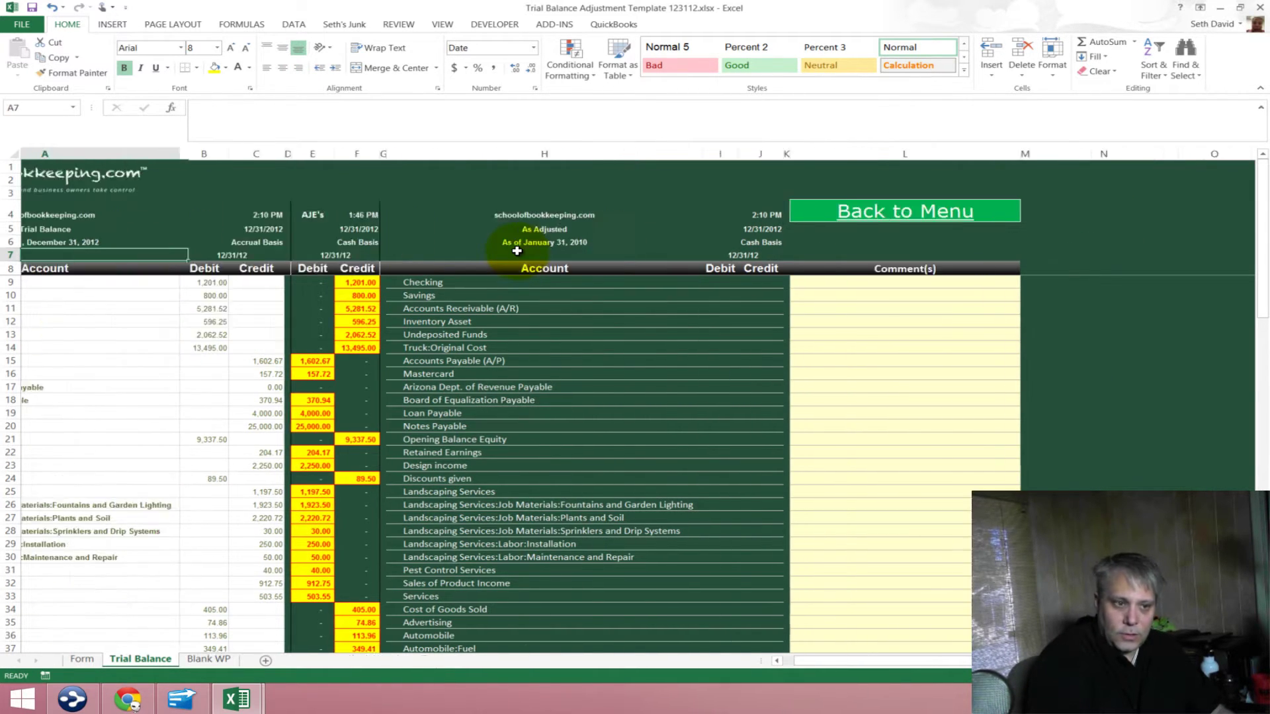
pyautogui.press('Down')
pyautogui.press('Down')
pyautogui.press('Right')
pyautogui.press('Right')
pyautogui.press('Right')
pyautogui.press('Right')
pyautogui.press('Right')
pyautogui.press('Right')
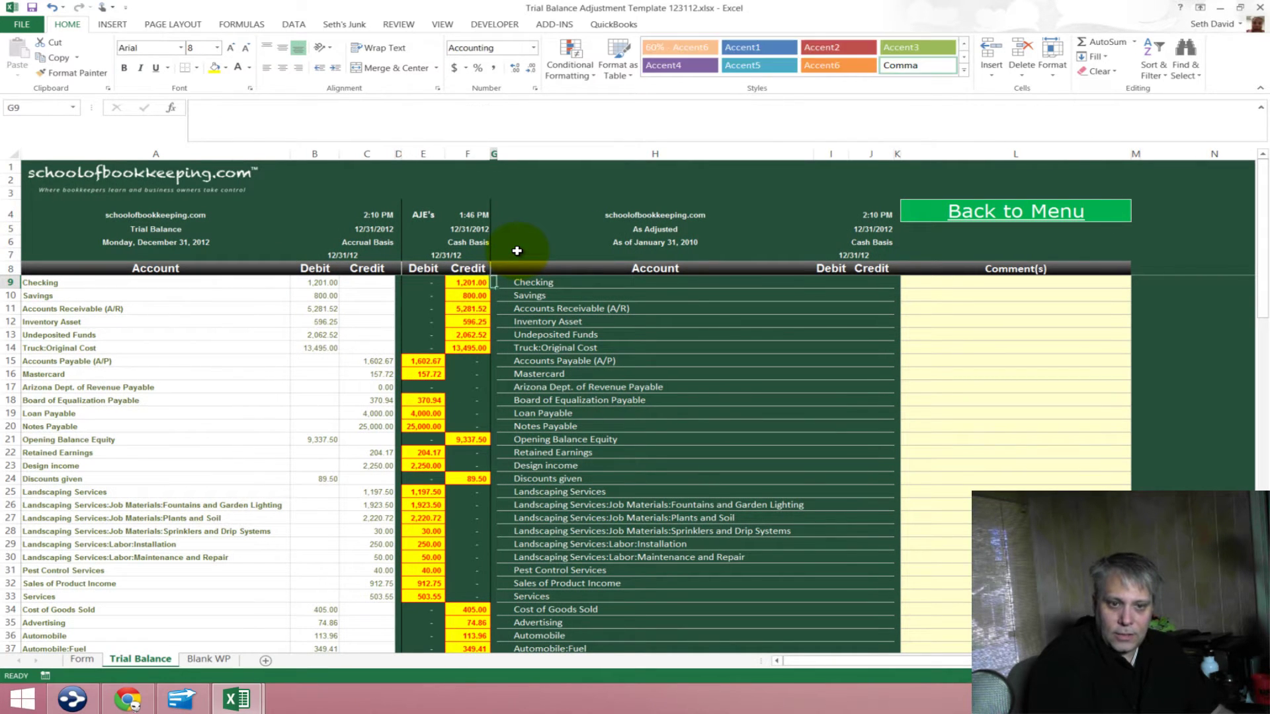
# - Examine the formulas in the As Adjusted account column (H9:H11) and in the AJE debit and credit cells of row 9
pyautogui.press('Right')
pyautogui.press('Down')
pyautogui.press('Down')
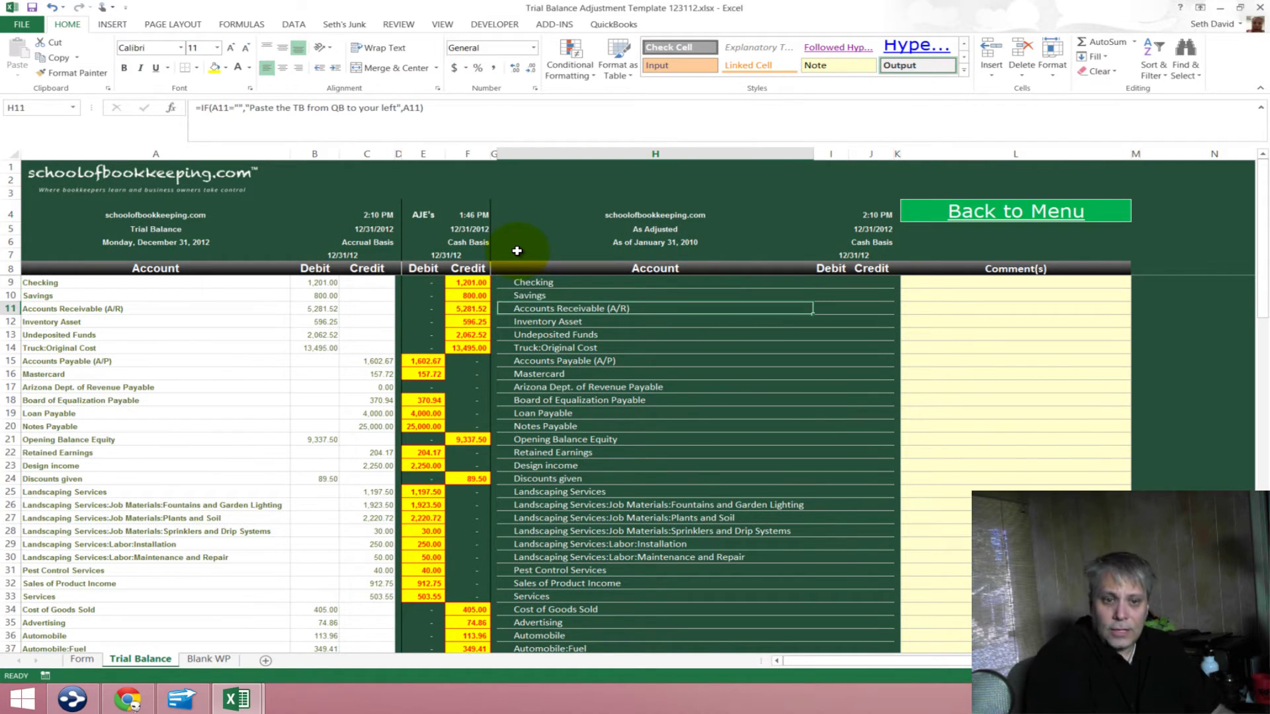
pyautogui.press('Up')
pyautogui.press('Up')
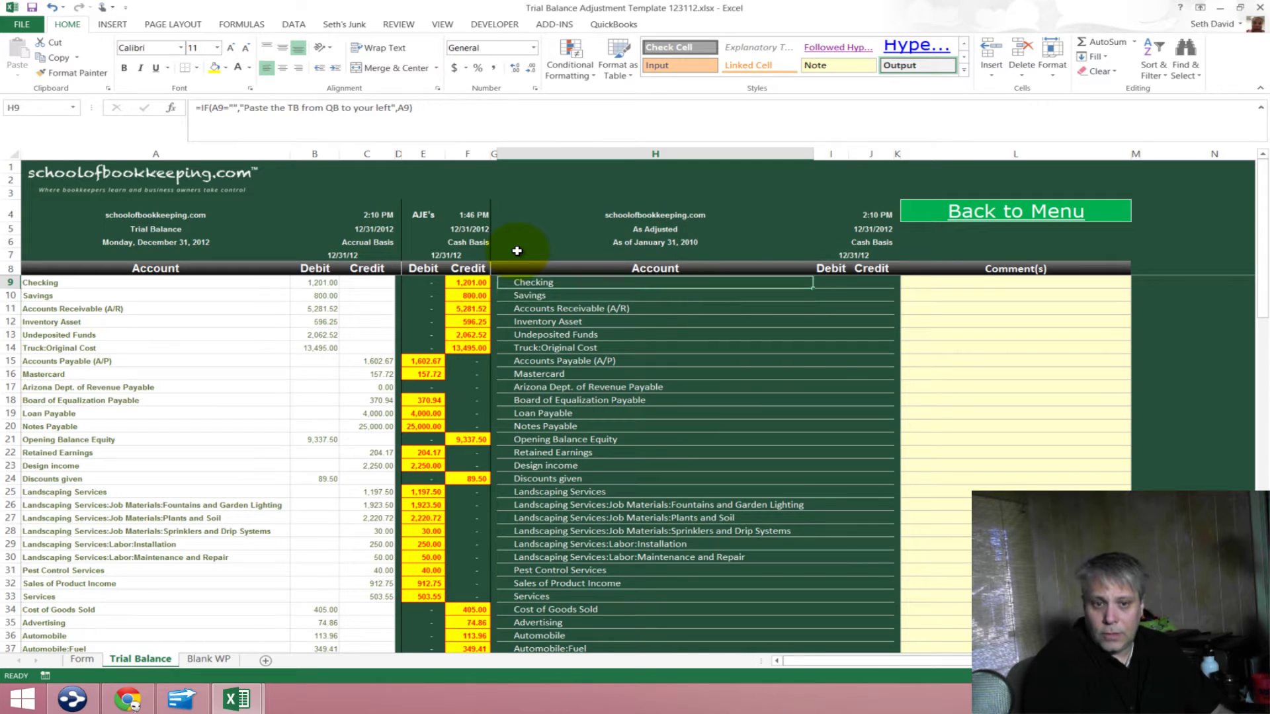
pyautogui.press('Down')
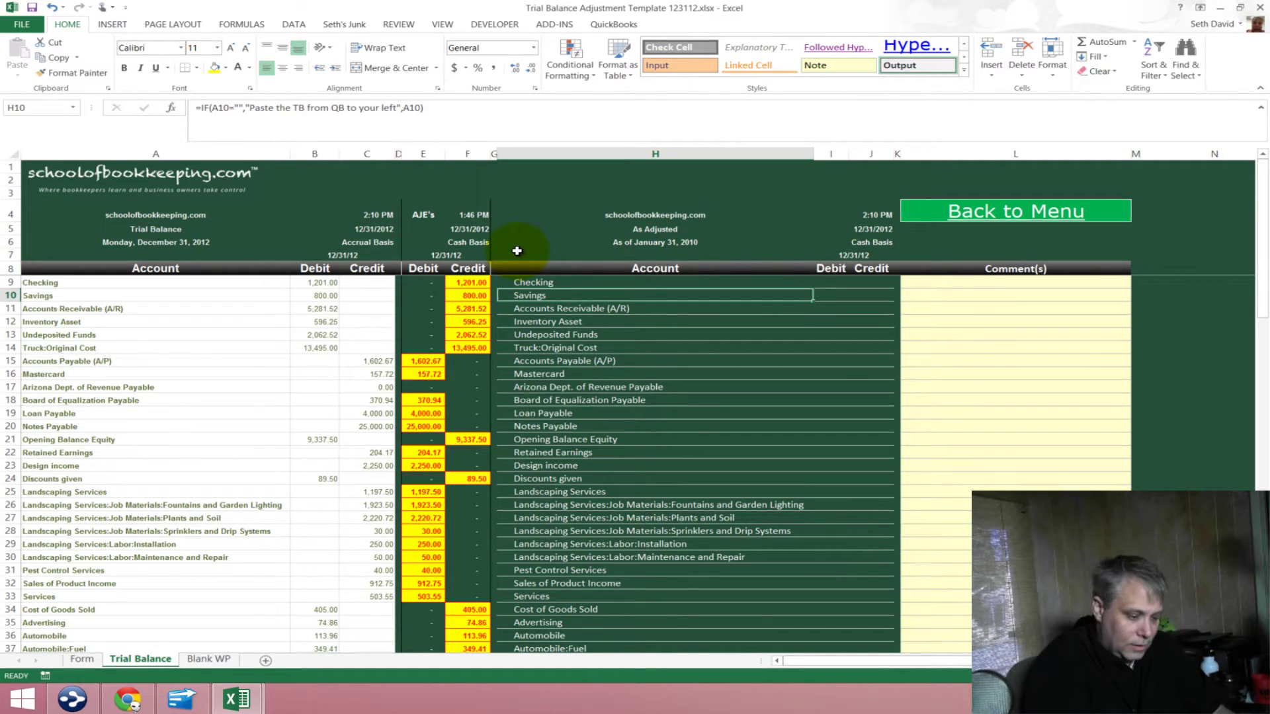
pyautogui.press('Left')
pyautogui.press('Left')
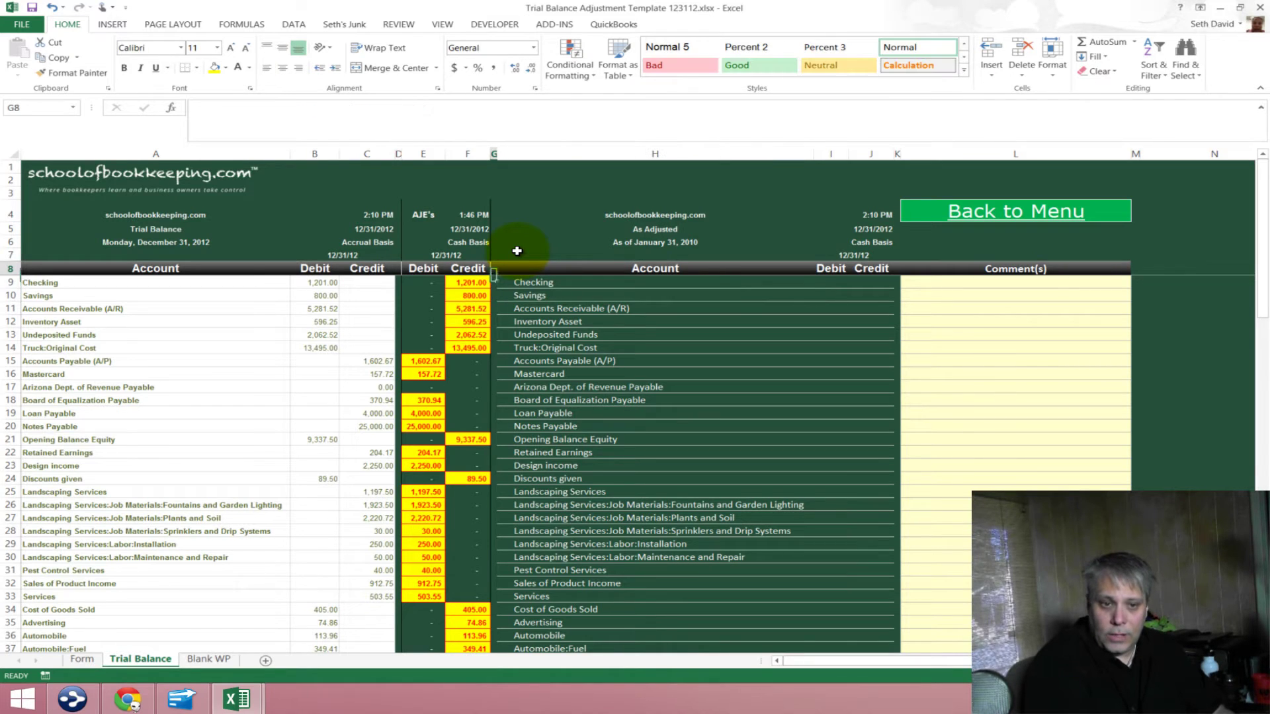
pyautogui.press('Up')
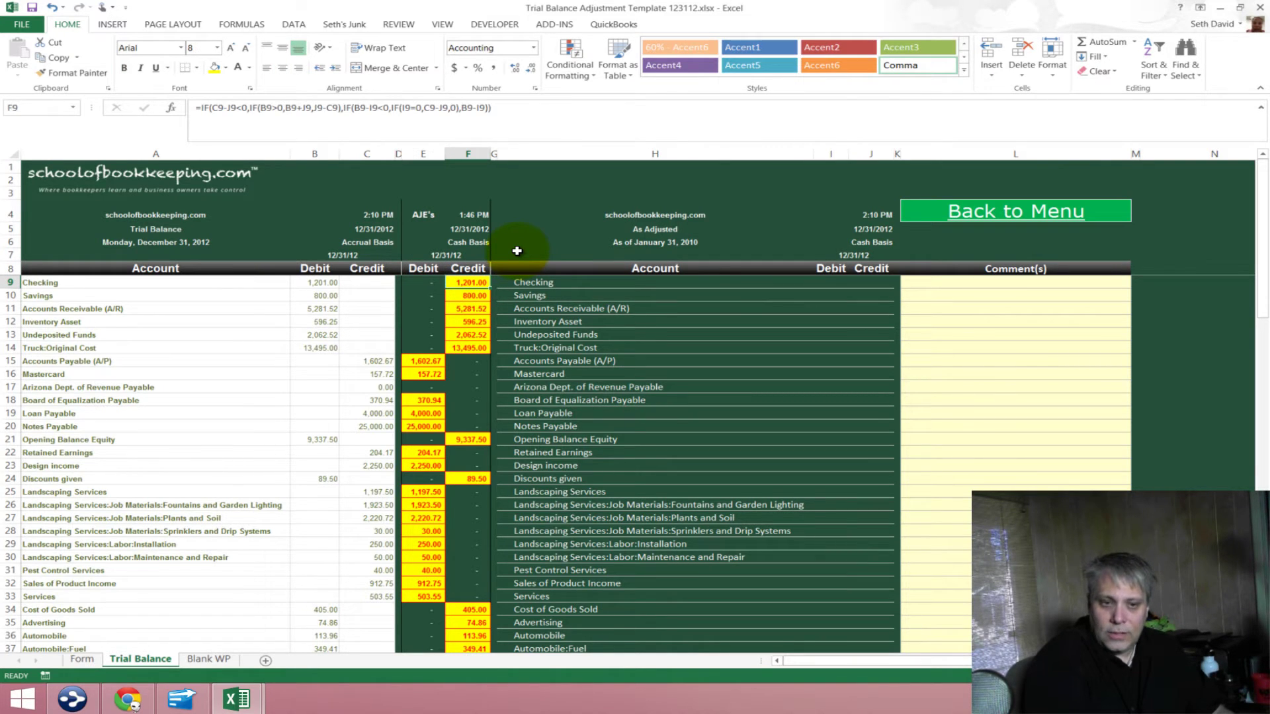
pyautogui.press('Right')
pyautogui.press('Right')
pyautogui.press('Right')
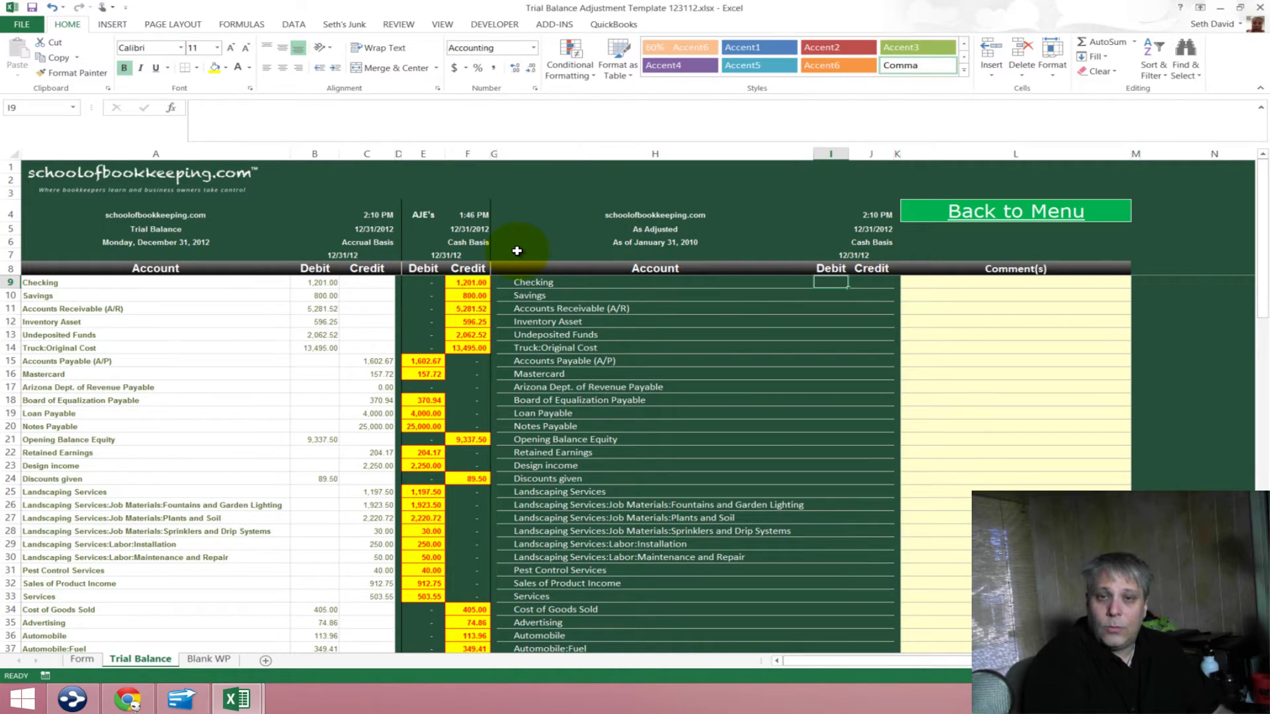
pyautogui.press('Left')
pyautogui.press('Left')
pyautogui.press('Left')
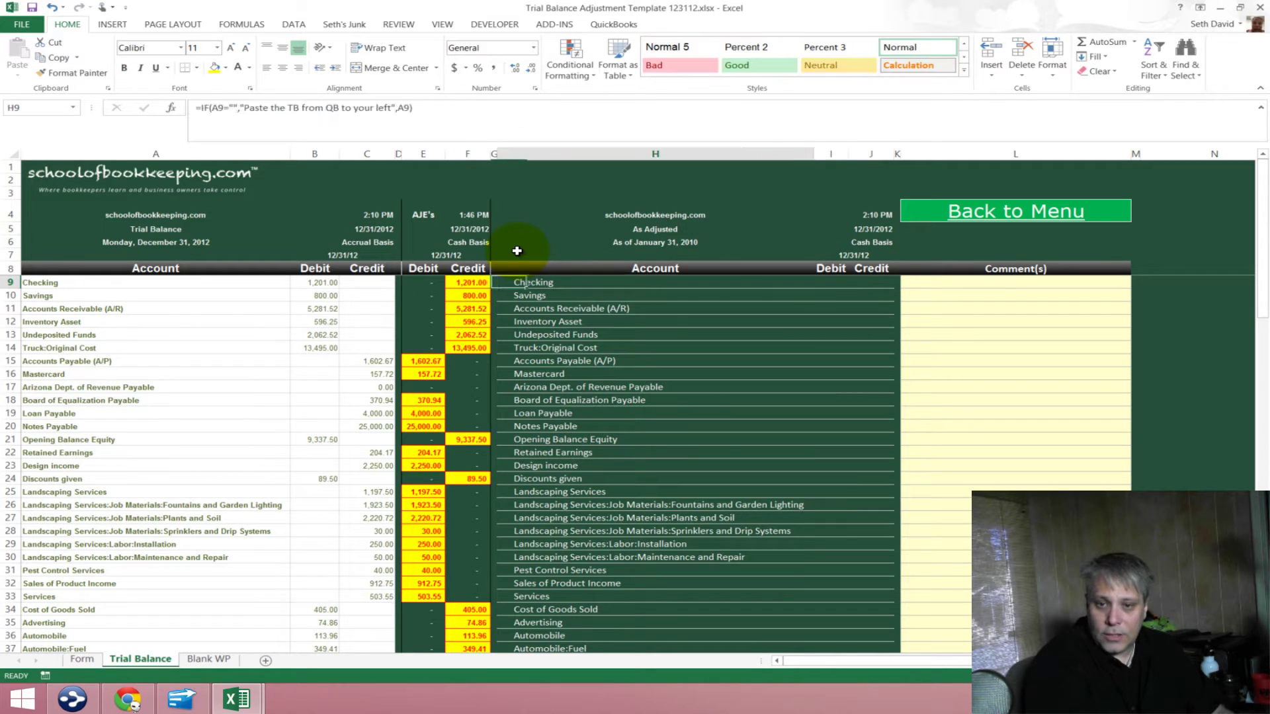
pyautogui.press('Left')
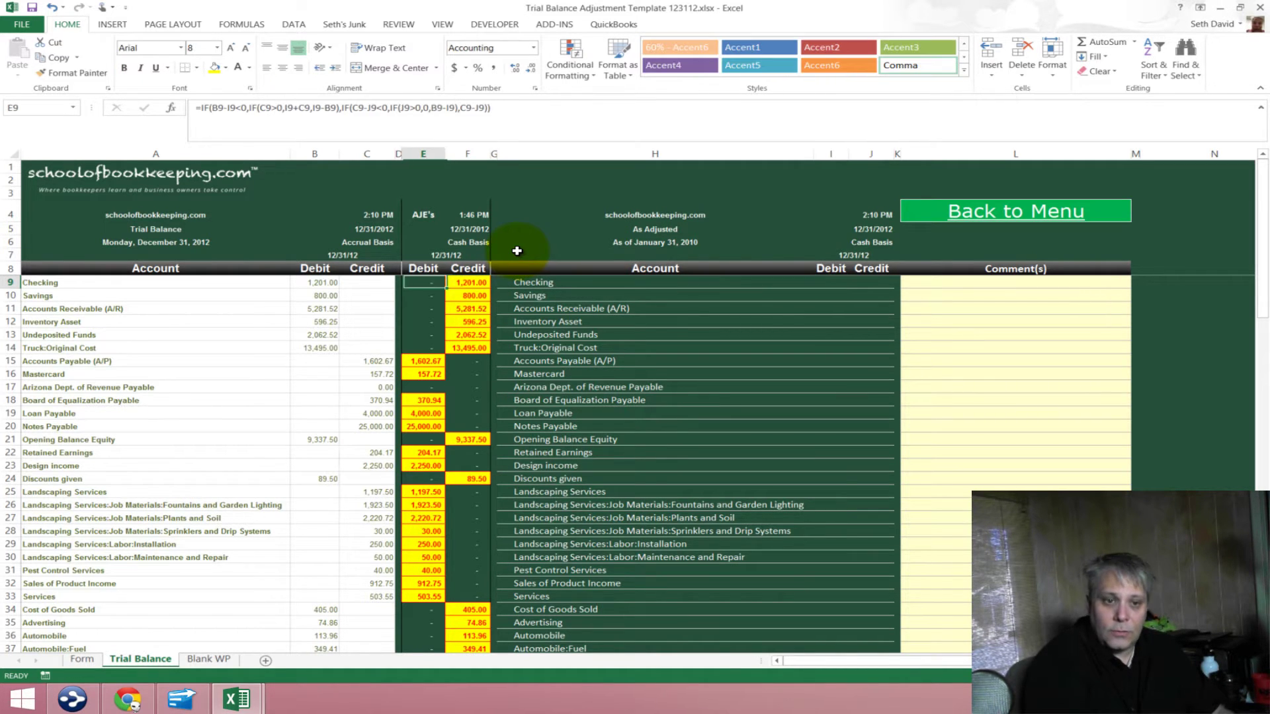
# - Examine the Checking row from its original debit balance through the AJE columns to the As Adjusted debit cell
pyautogui.press('Left')
pyautogui.press('Left')
pyautogui.press('Left')
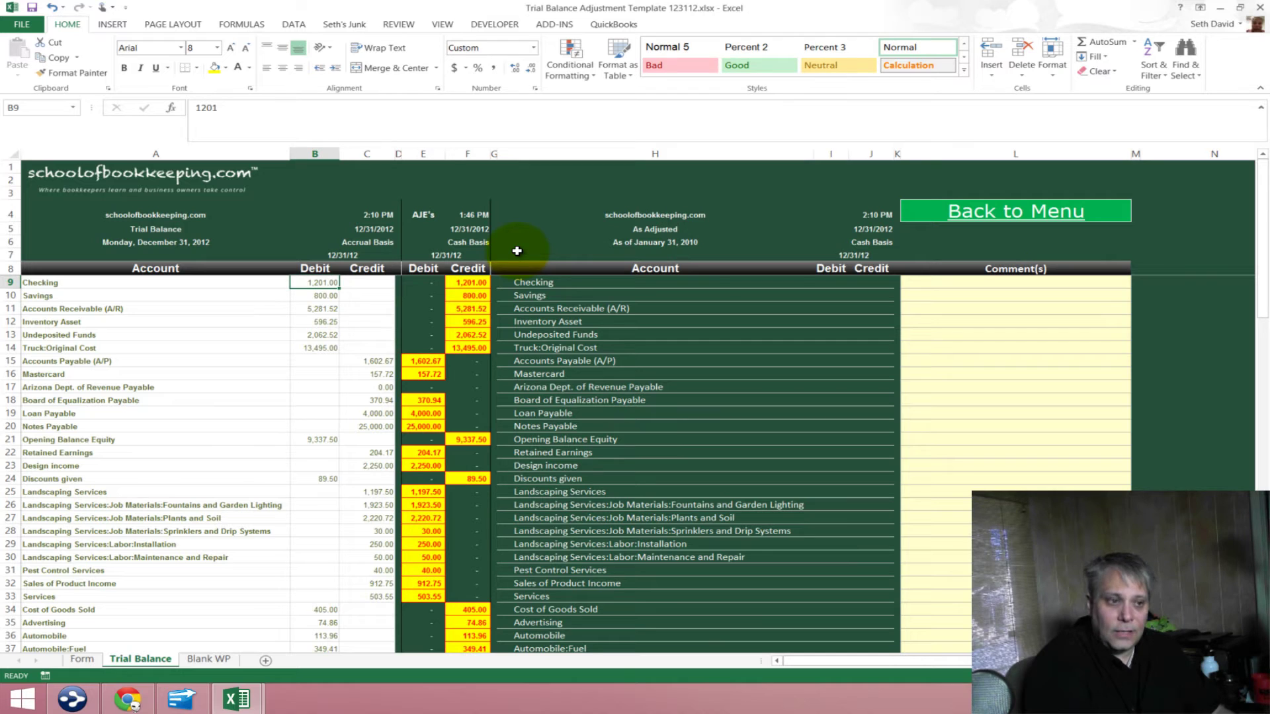
pyautogui.press('Right')
pyautogui.press('Right')
pyautogui.press('Right')
pyautogui.press('Right')
pyautogui.press('Right')
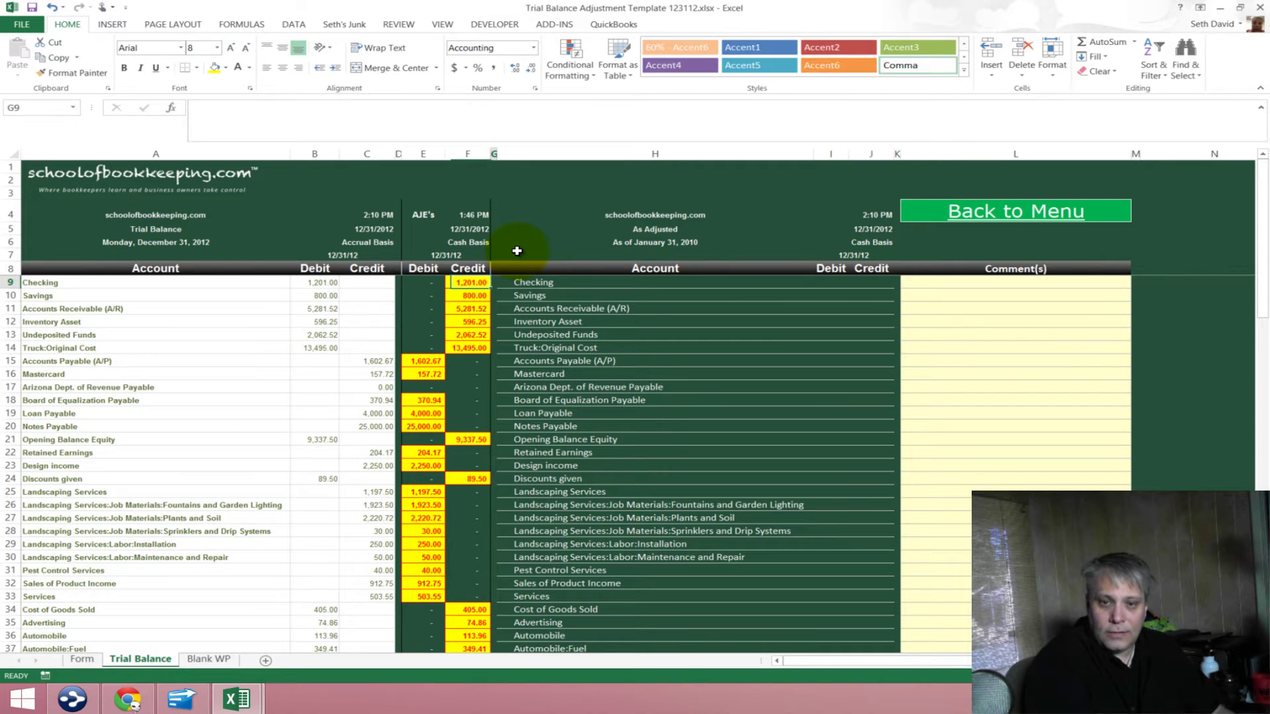
pyautogui.press('Right')
pyautogui.press('Right')
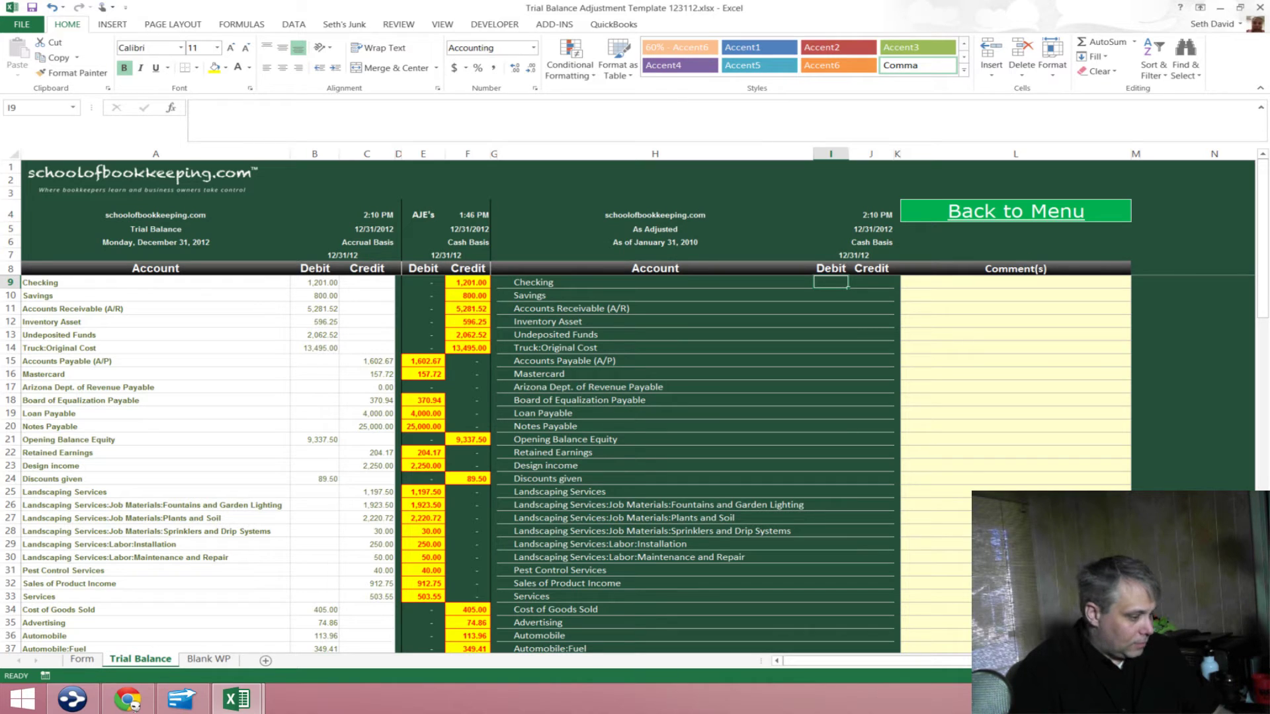
# - Switch to Chrome and look through S_Corp.pdf to Schedule L, Balance Sheets per Books, on page 4 of Form 1120S
pyautogui.hotkey('alt', 'Tab')
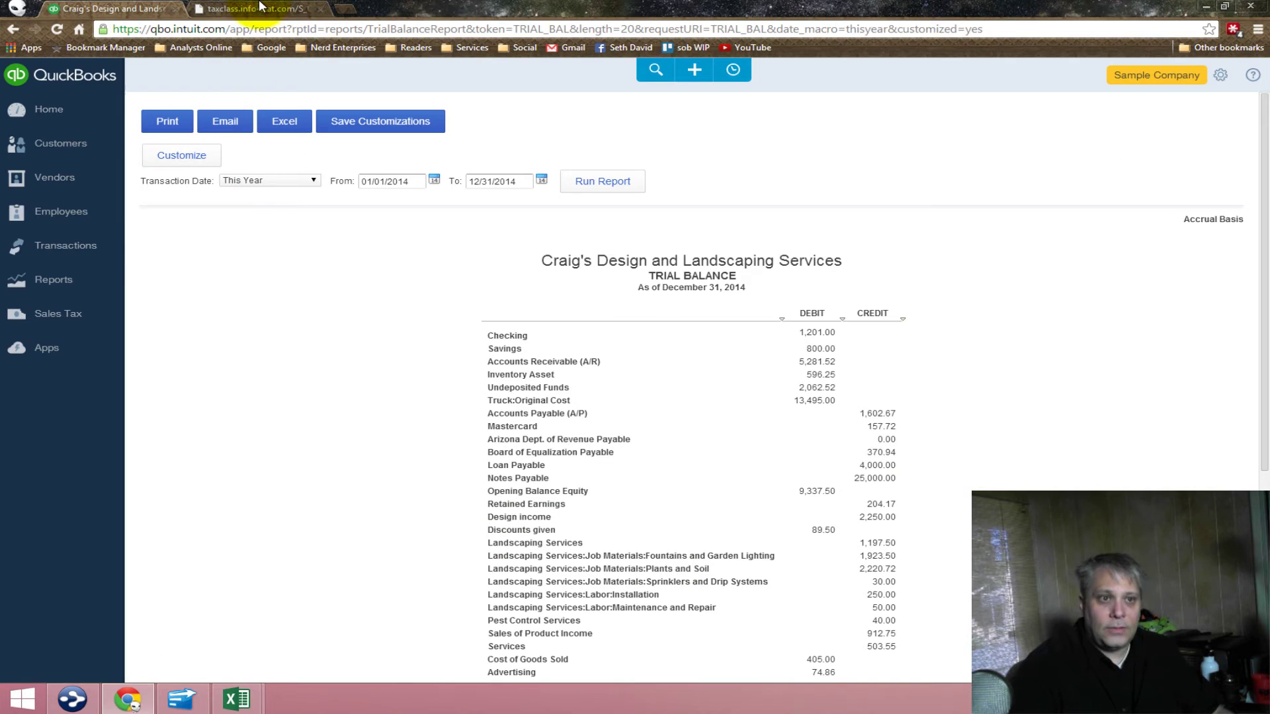
pyautogui.click(254, 8)
pyautogui.scroll(-20, 588, 384)
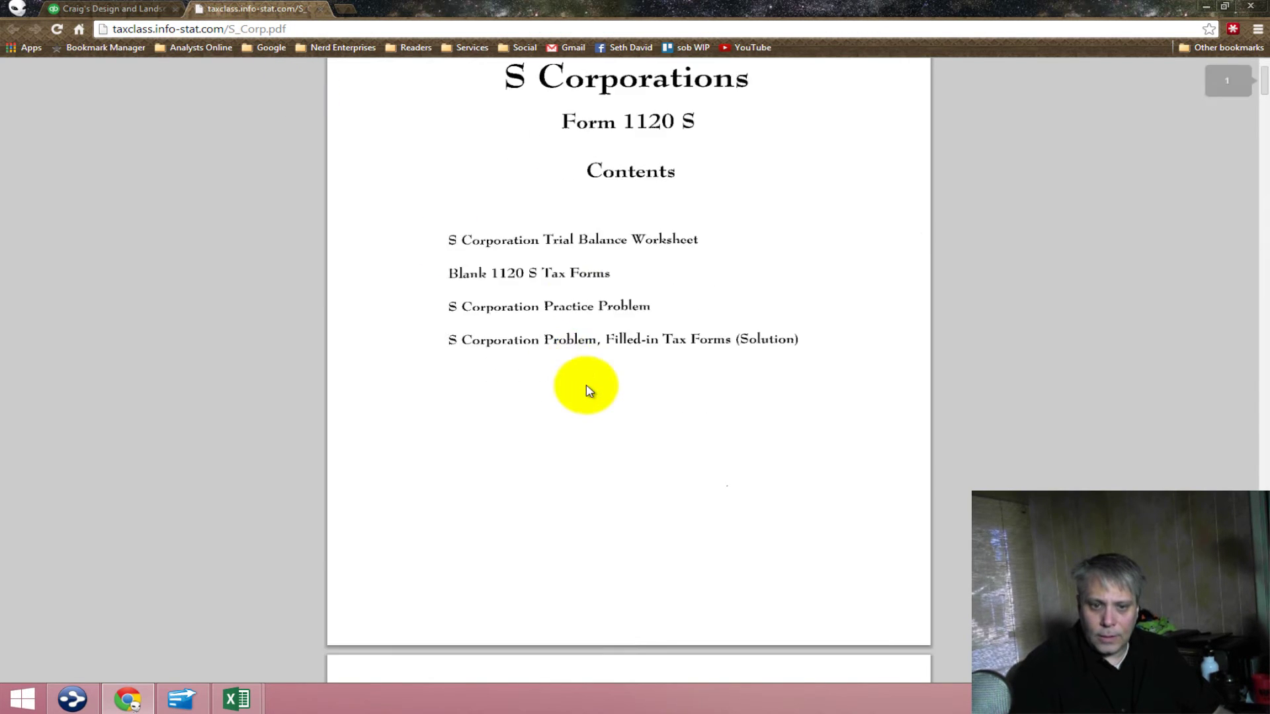
pyautogui.scroll(-10, 591, 392)
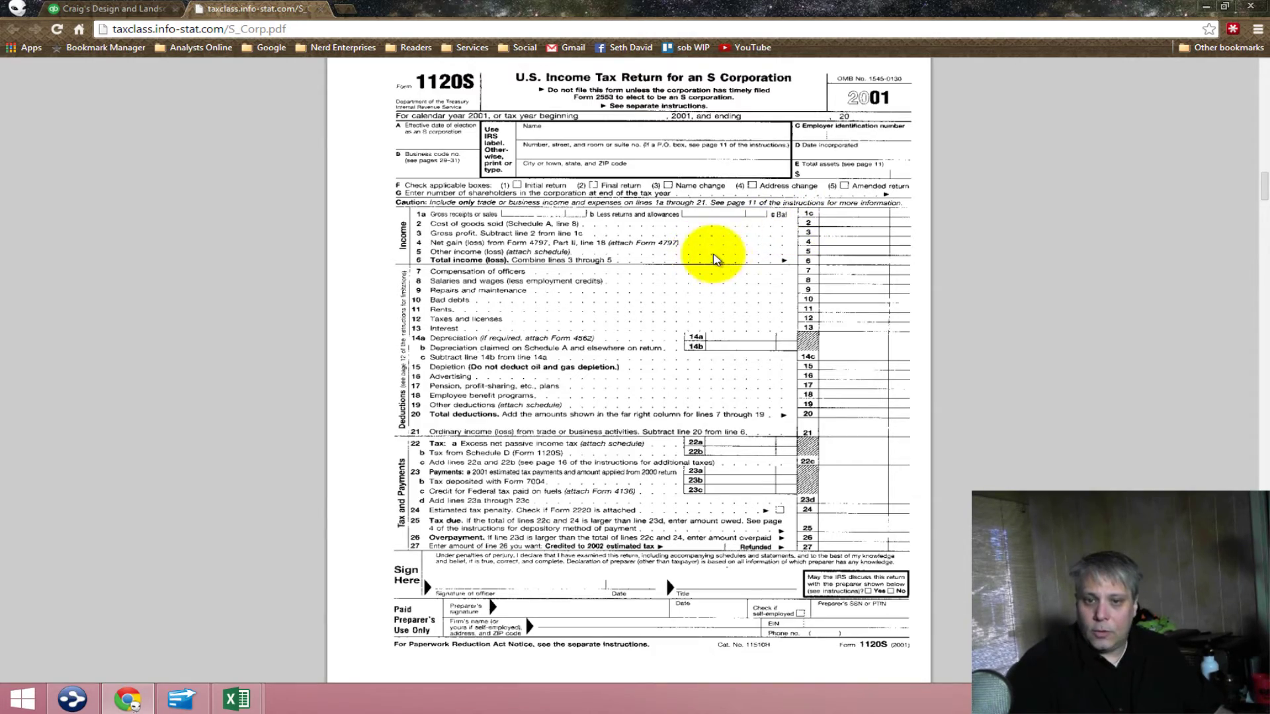
pyautogui.scroll(-20, 714, 258)
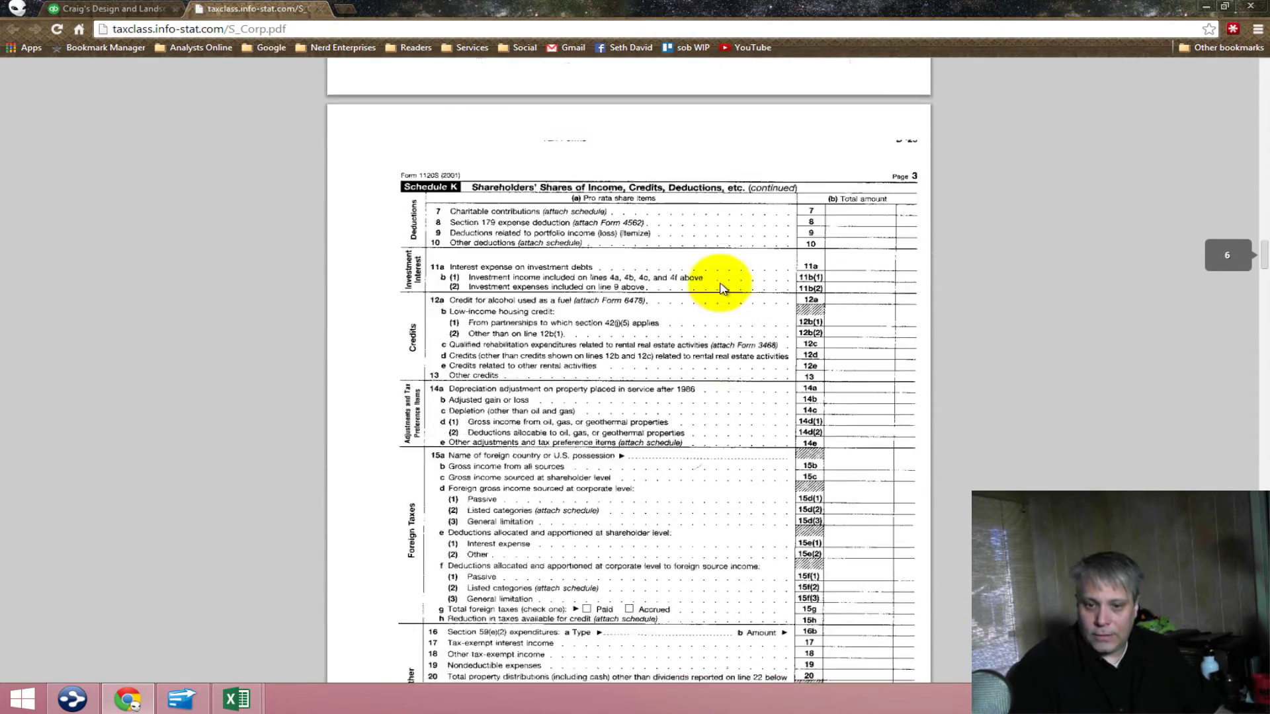
pyautogui.scroll(-20, 721, 286)
pyautogui.scroll(8, 727, 291)
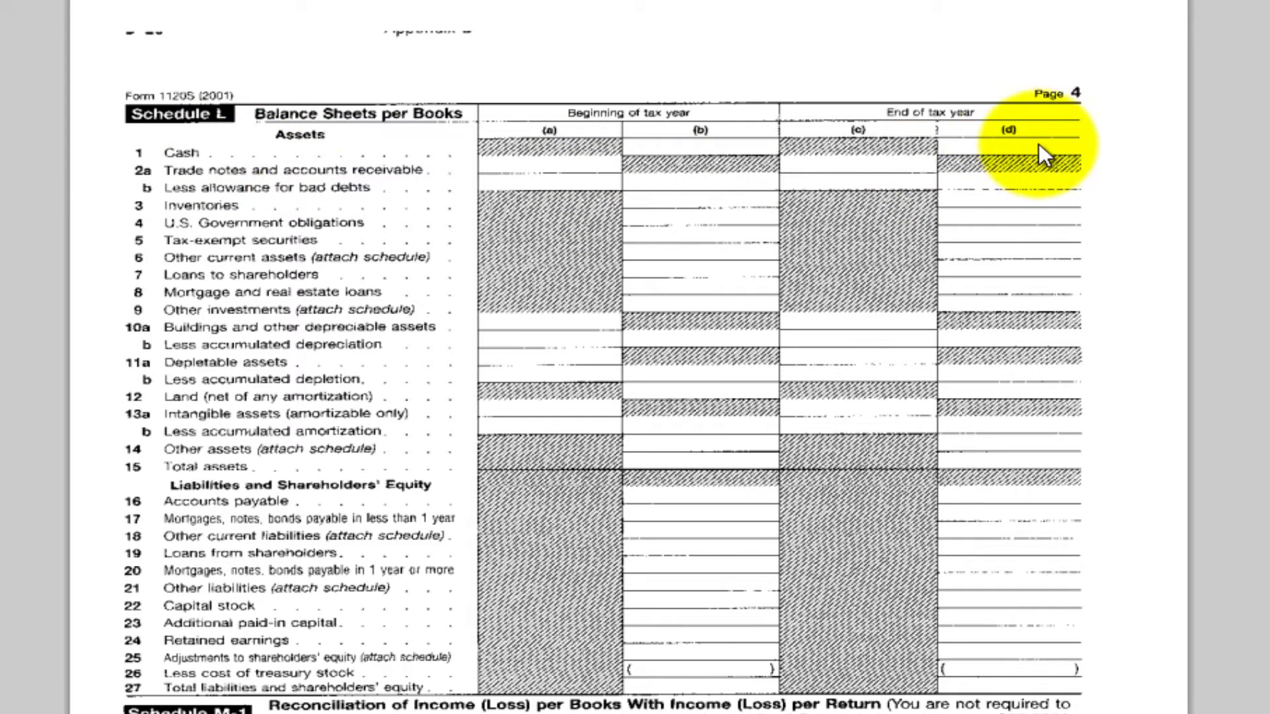
# - Back in the Excel workbook, try 10 as Checking's As Adjusted debit, then replace it with 1,201.00
pyautogui.hotkey('alt', 'Tab')
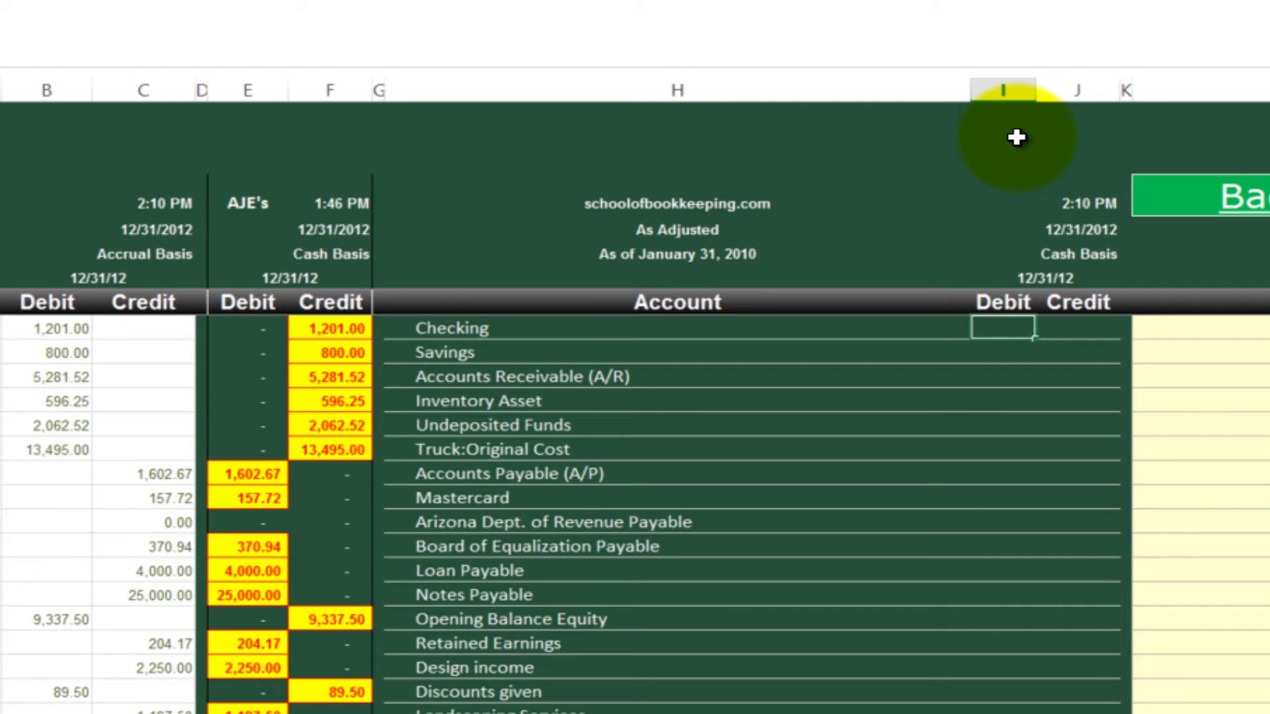
pyautogui.write('10')
pyautogui.press('Tab')
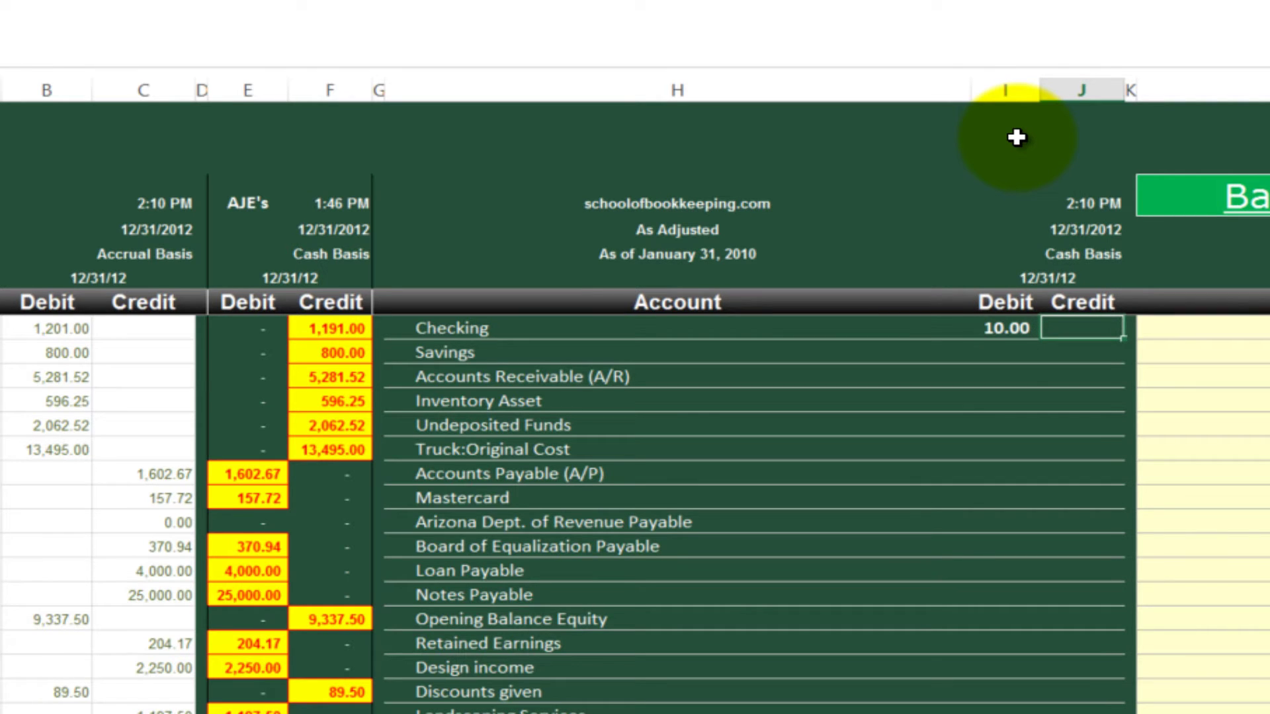
pyautogui.press('Left')
pyautogui.write('1')
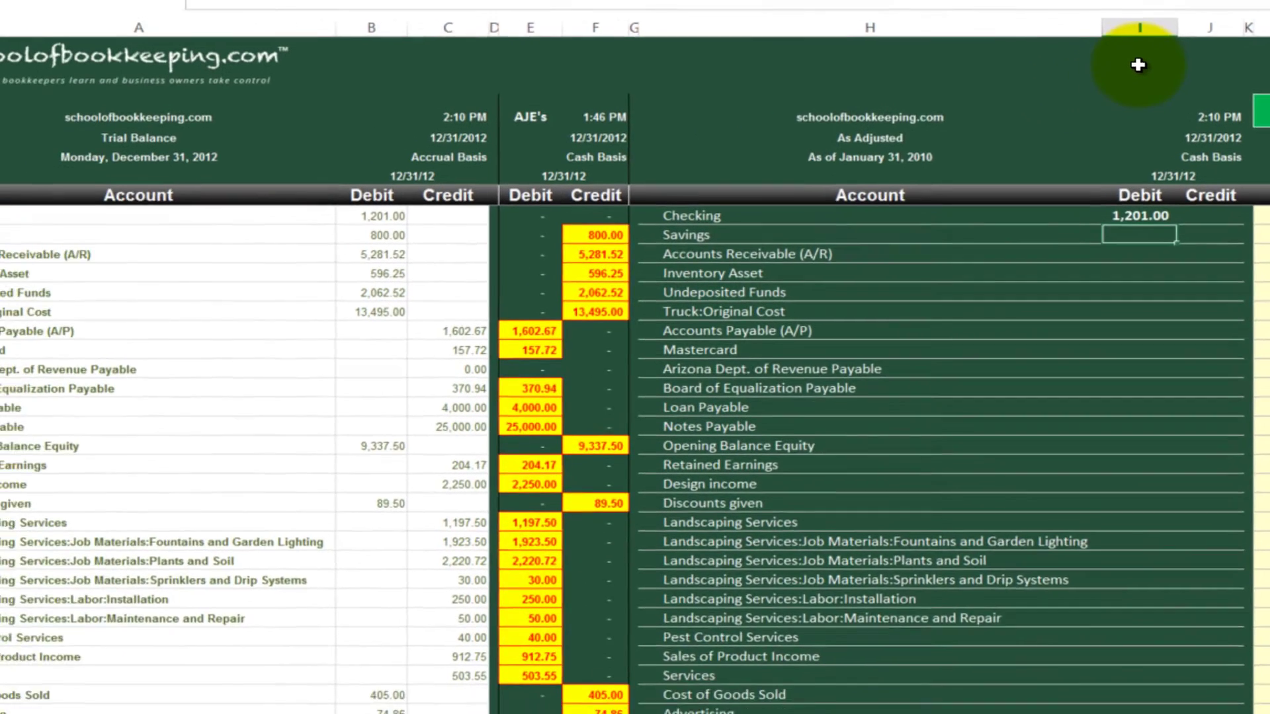
pyautogui.press('Up')
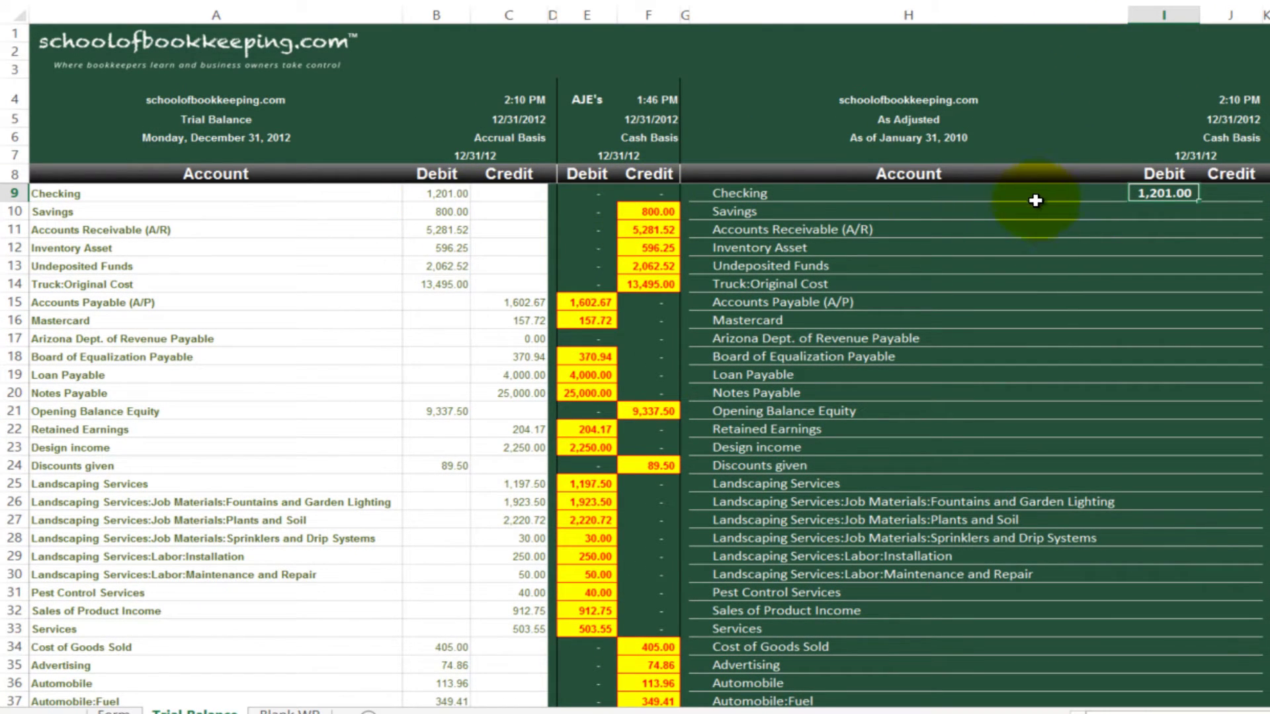
pyautogui.click(1156, 210)
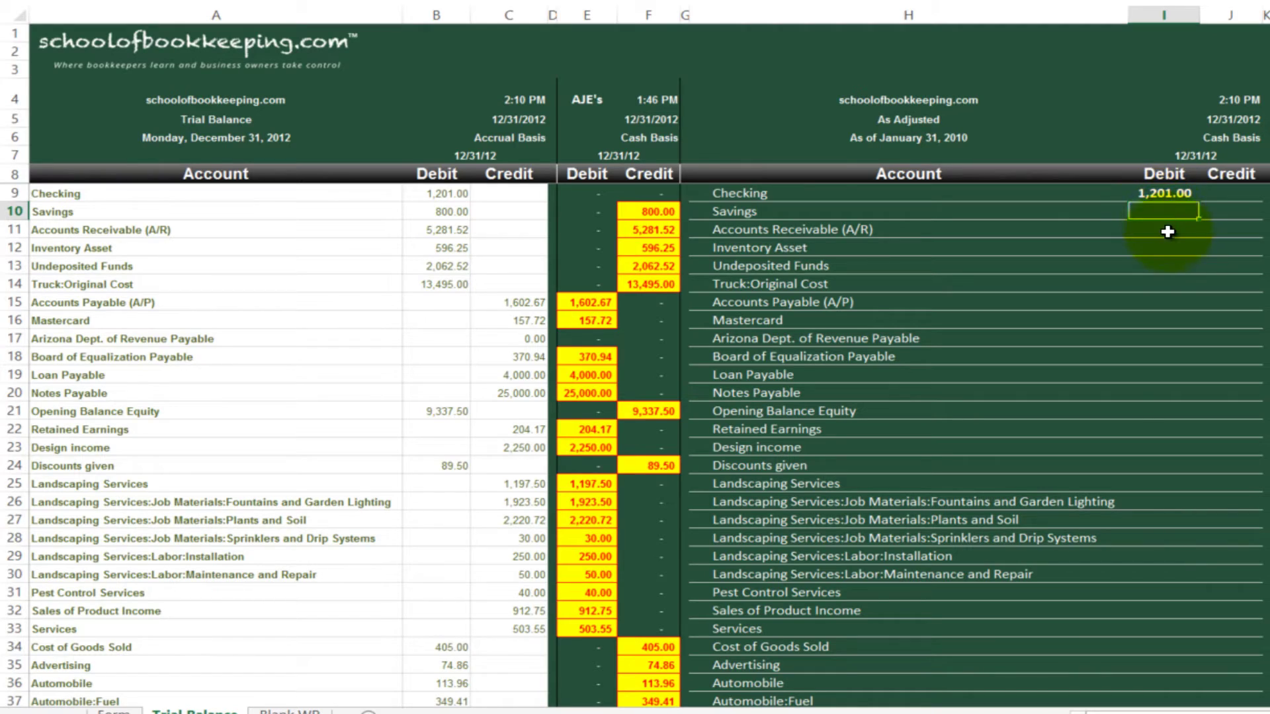
# - Review the income and expense accounts on the Trial Balance sheet and compare them with Schedule L in S_Corp.pdf
pyautogui.scroll(-5, 1164, 251)
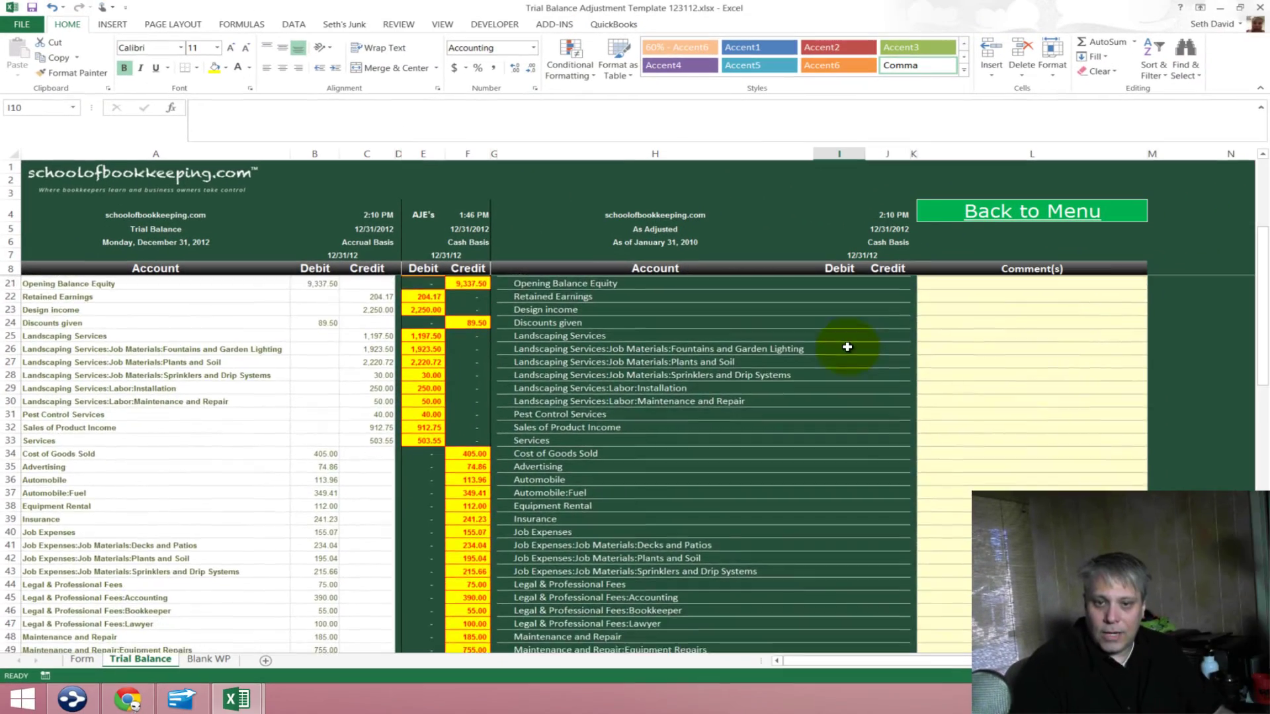
pyautogui.scroll(-1, 848, 349)
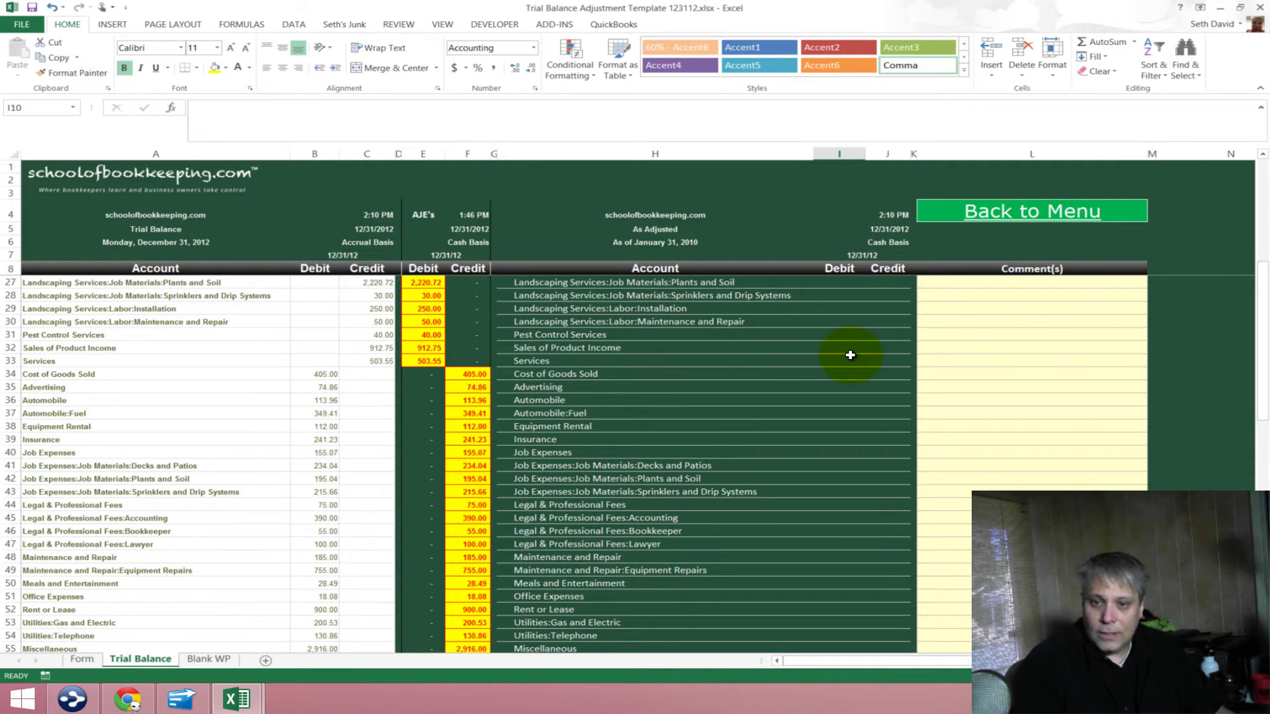
pyautogui.hotkey('alt', 'Tab')
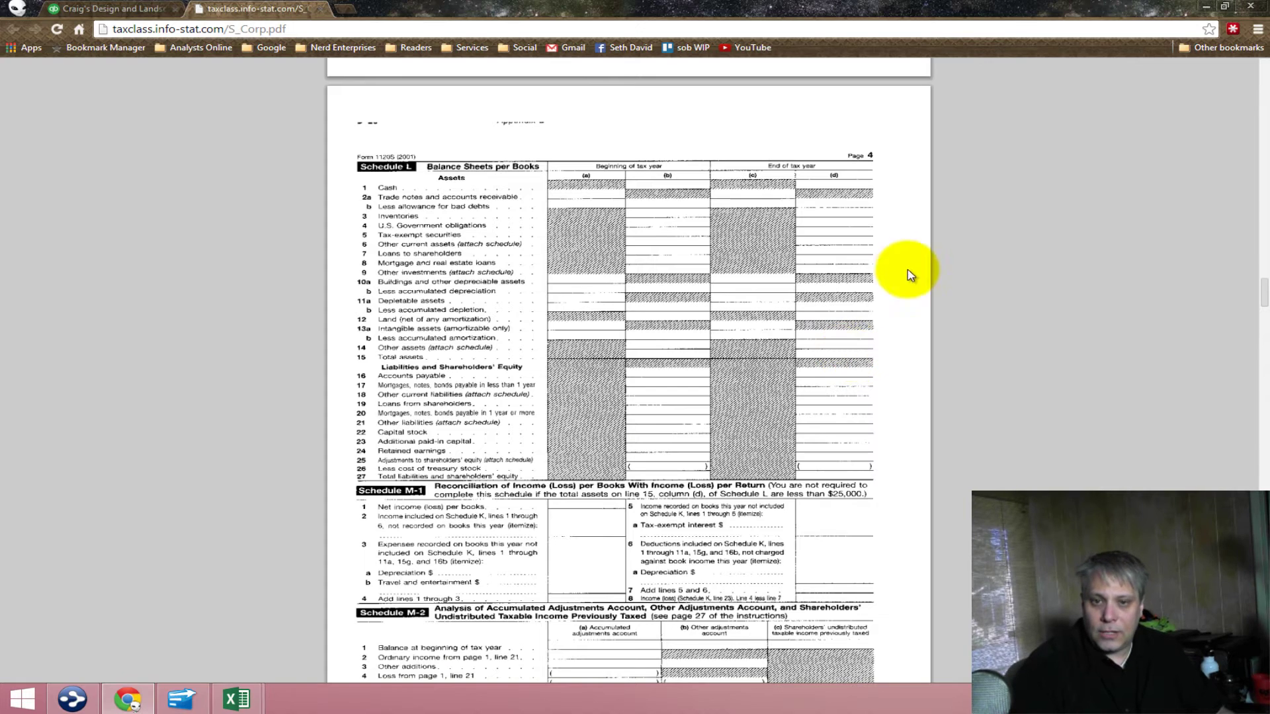
pyautogui.hotkey('alt', 'Tab')
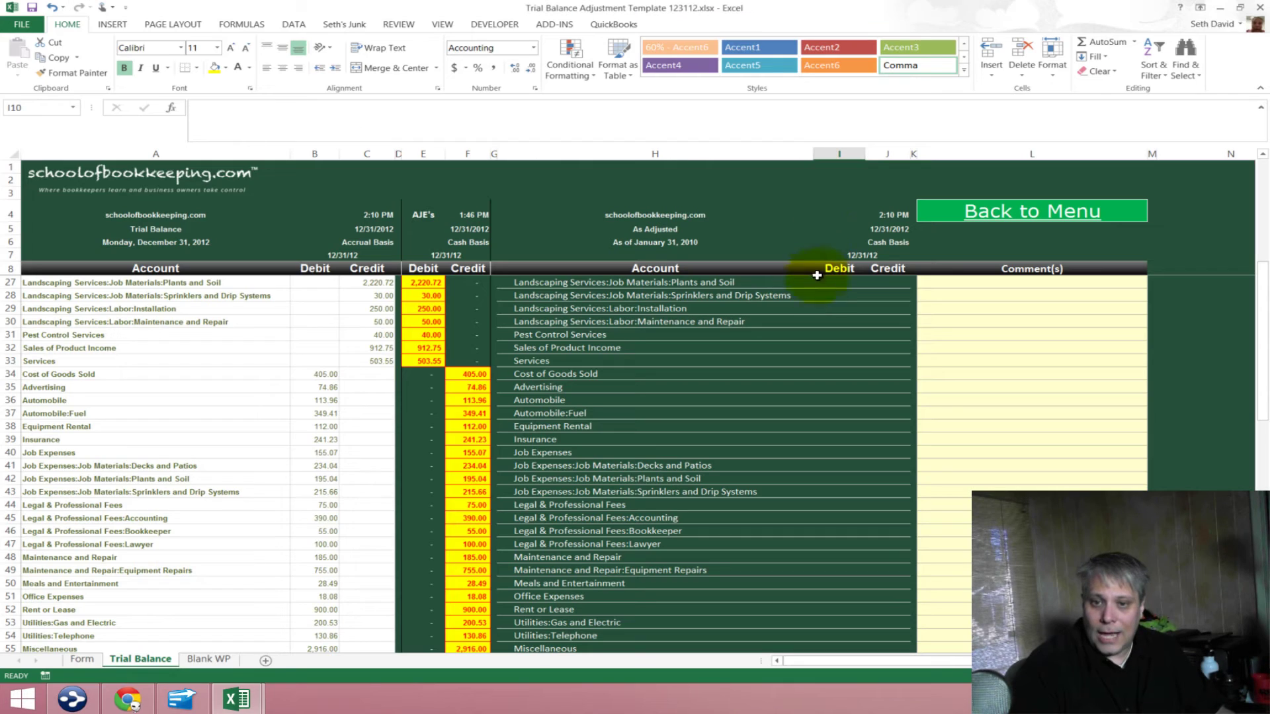
# - Switch to S_Corp.pdf in Chrome and examine the Income and Deductions lines on the first page of Form 1120S
pyautogui.hotkey('alt', 'Tab')
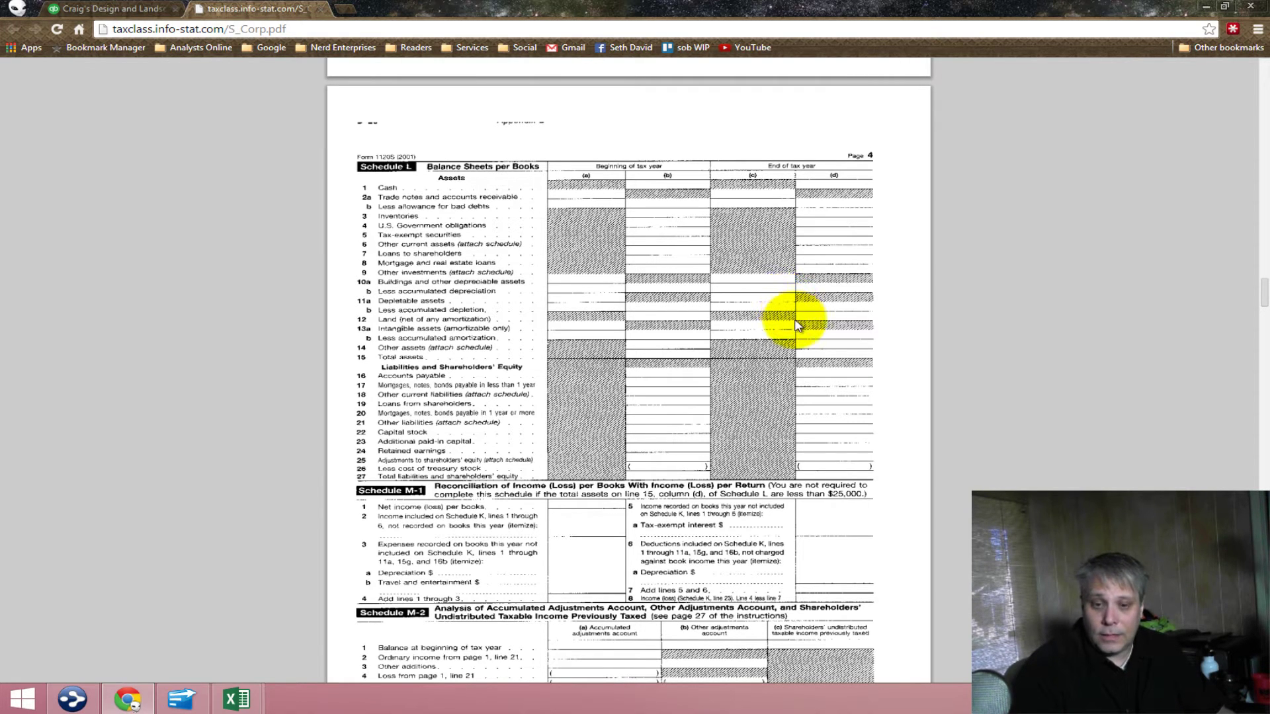
pyautogui.scroll(20, 796, 324)
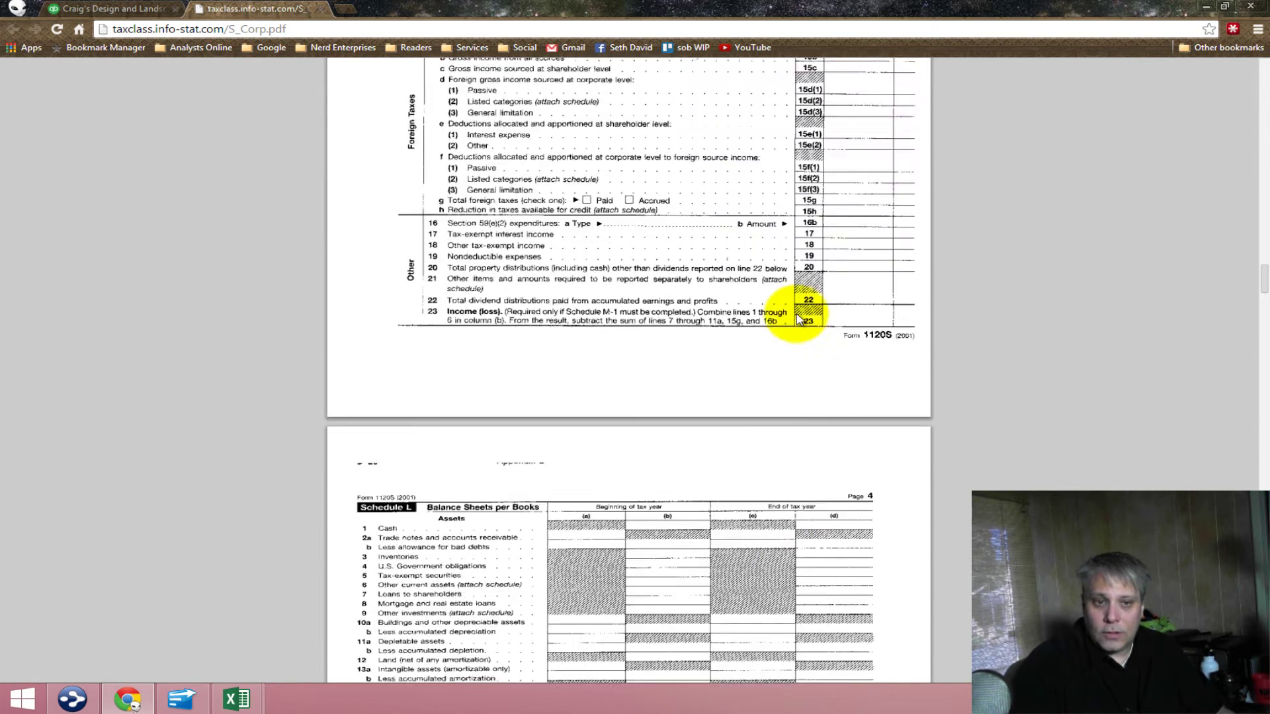
pyautogui.scroll(6, 820, 314)
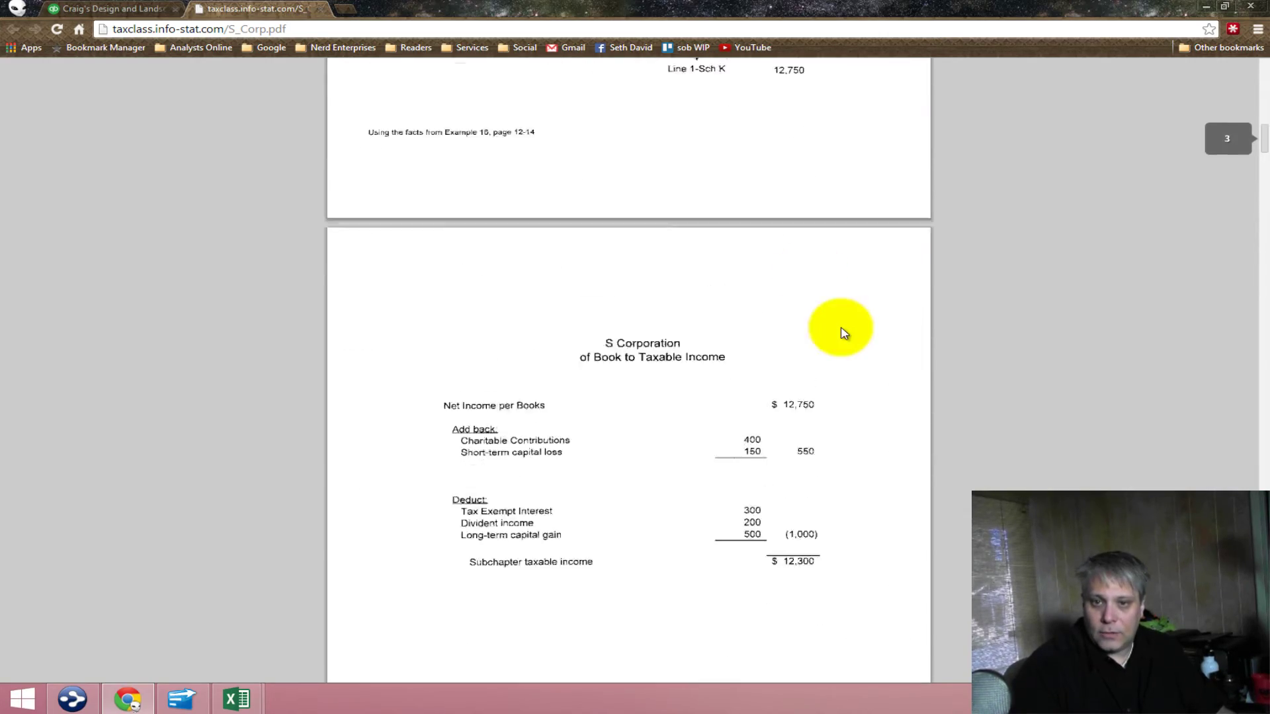
pyautogui.scroll(-20, 834, 318)
pyautogui.scroll(3, 833, 310)
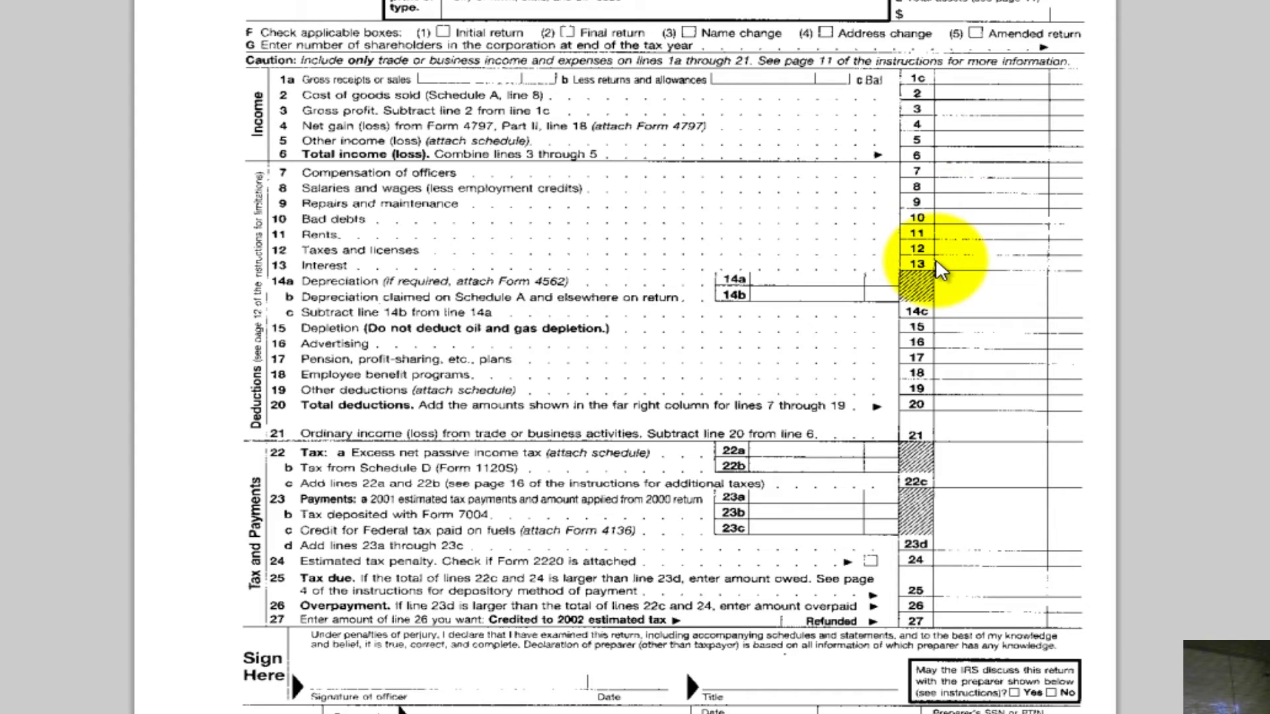
# - Switch back to Excel and review the Trial Balance accounts down to the totals, including the rows around Sales of Product Income
pyautogui.hotkey('alt', 'Tab')
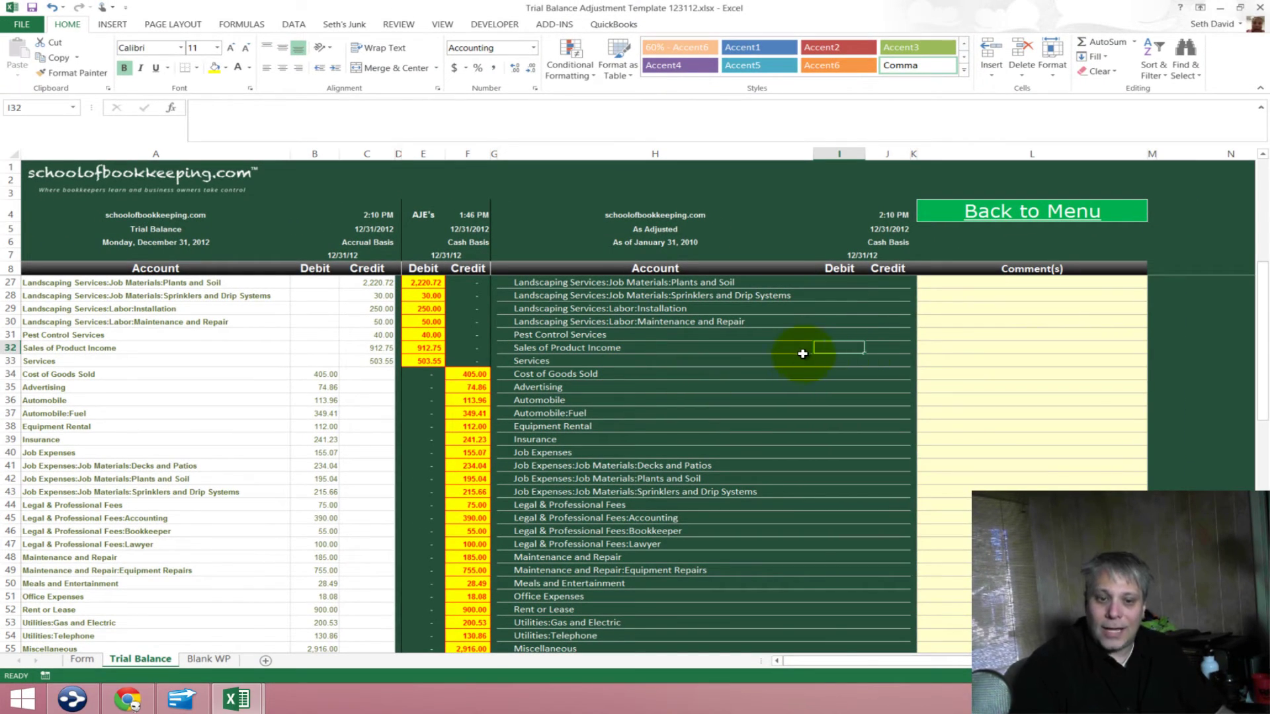
pyautogui.scroll(-10, 775, 399)
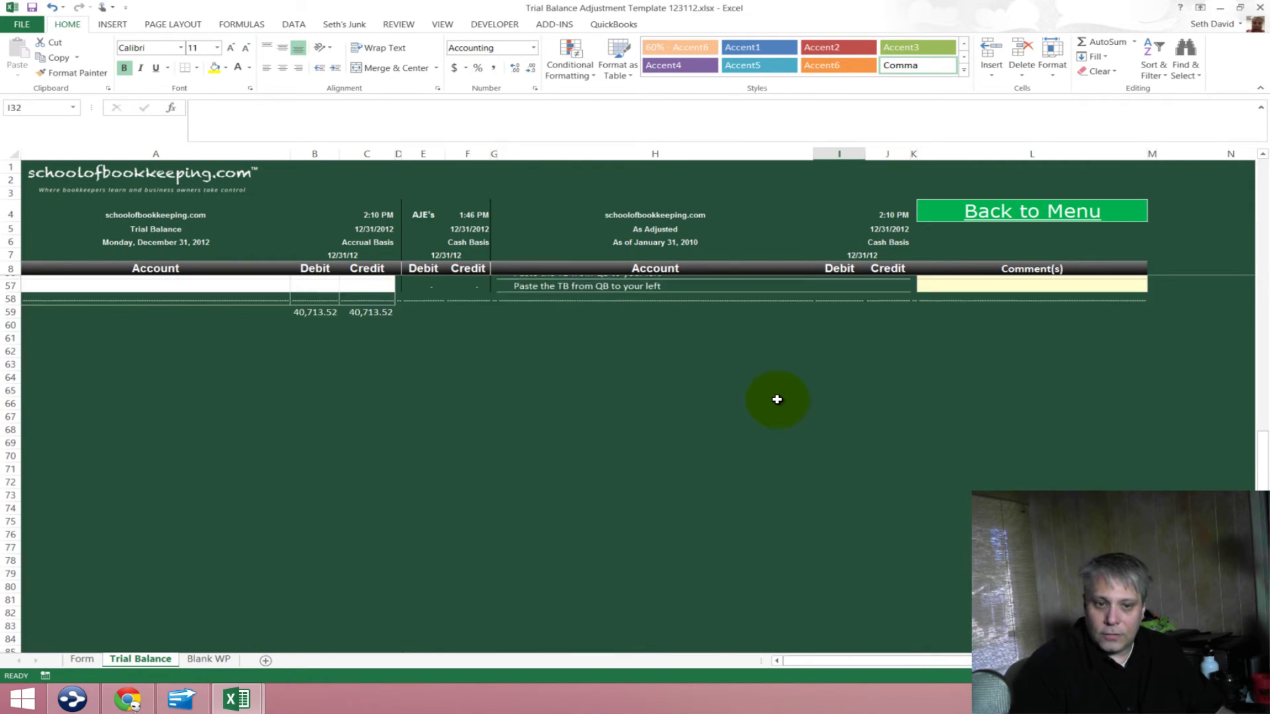
pyautogui.scroll(7, 777, 400)
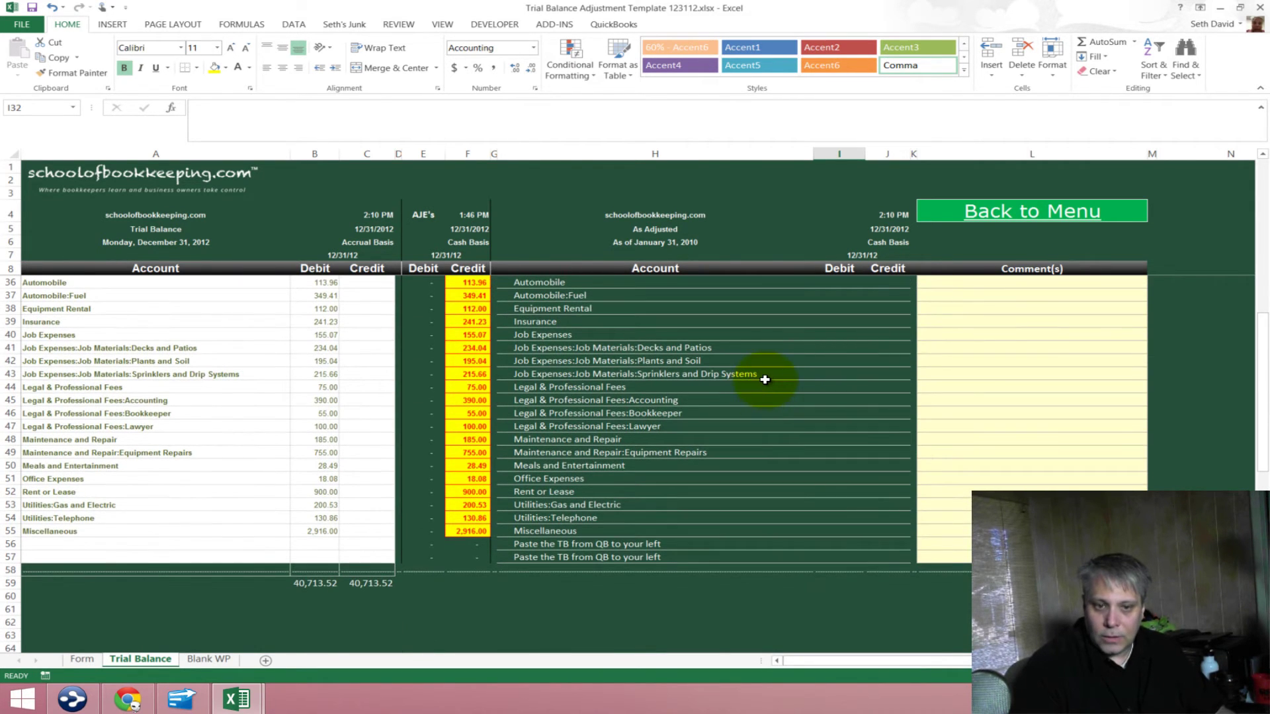
pyautogui.scroll(2, 764, 380)
pyautogui.scroll(2, 765, 379)
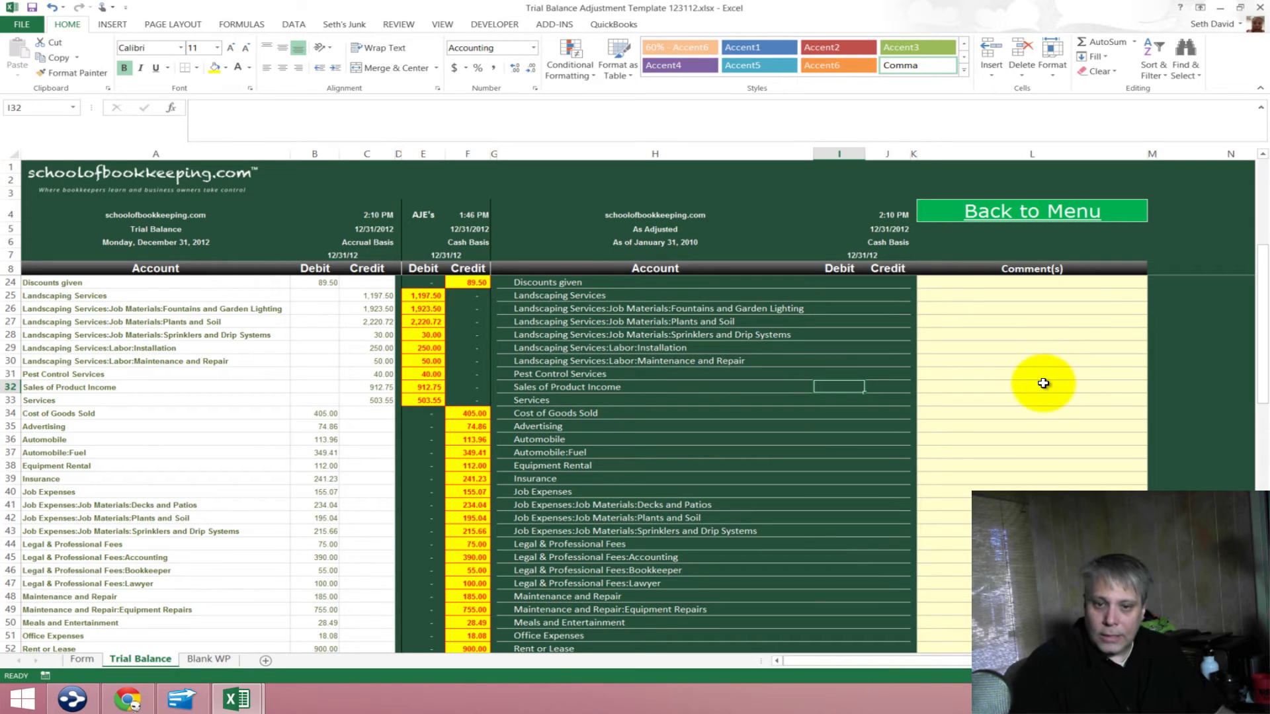
pyautogui.moveTo(1076, 386); pyautogui.dragTo(249, 397)
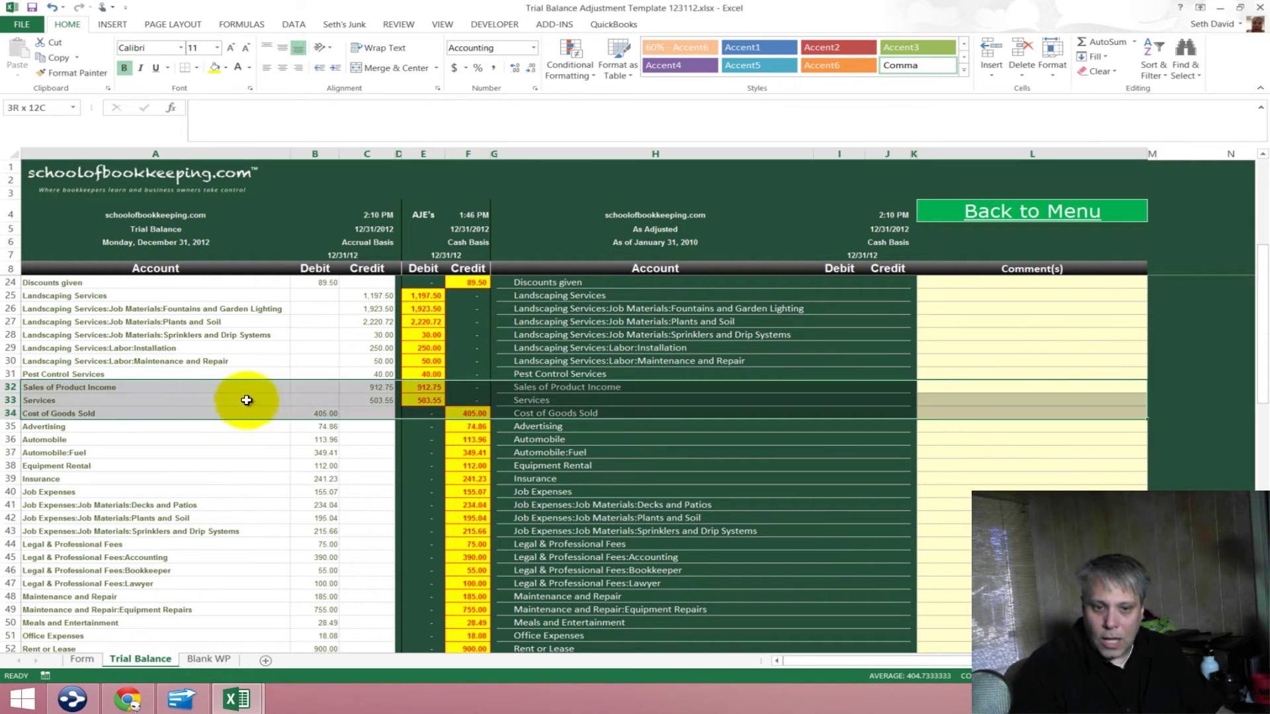
pyautogui.click(616, 359)
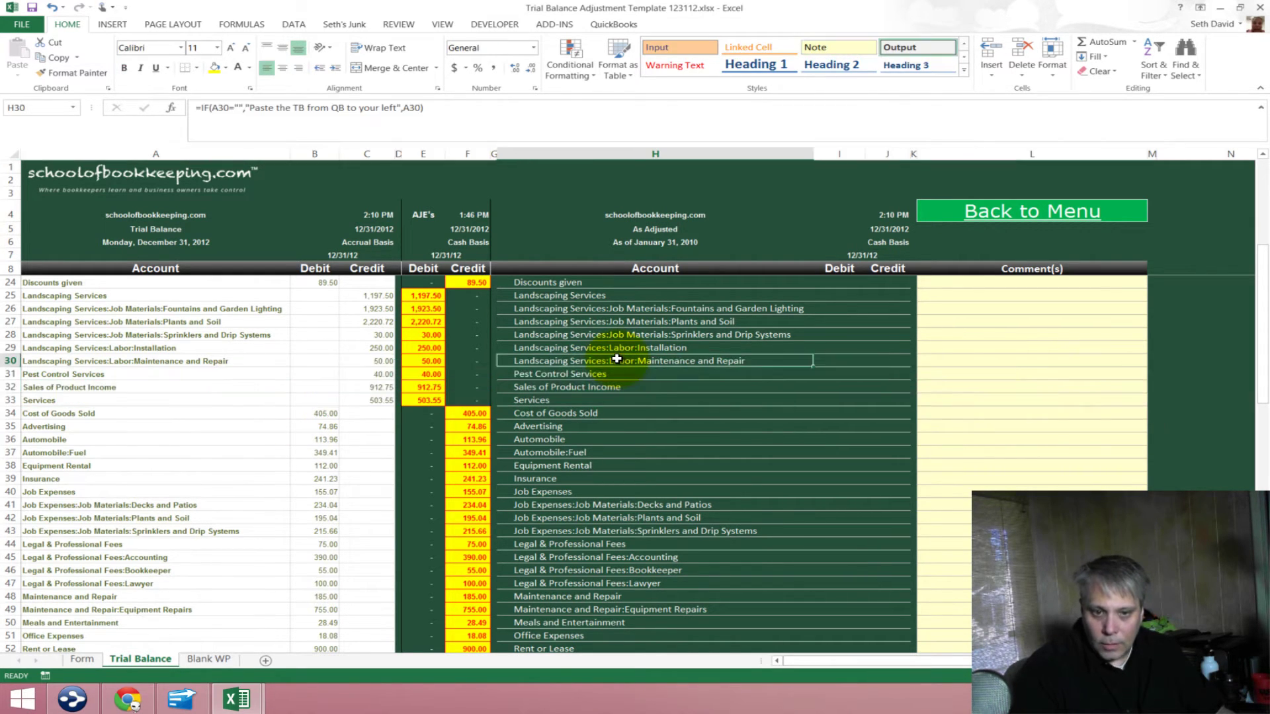
pyautogui.scroll(5, 615, 354)
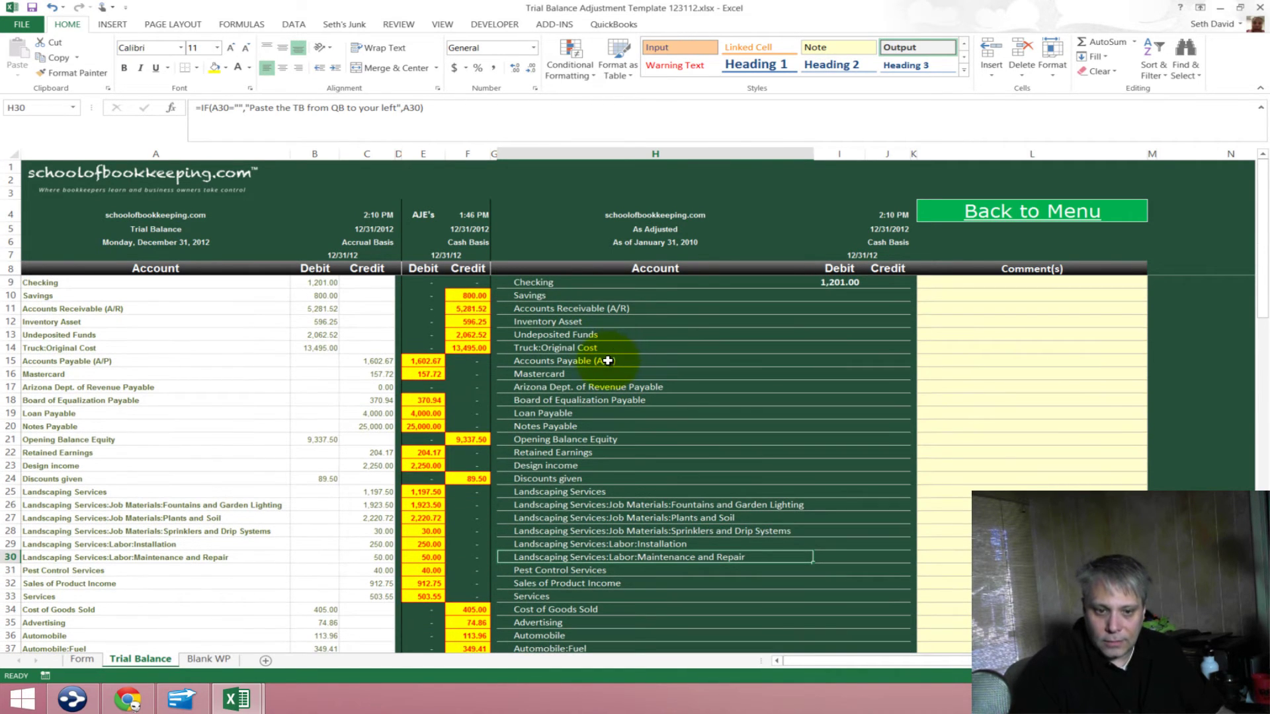
# - Apply a thick bottom border to the whole Retained Earnings row (row 22) to separate balance sheet accounts from income and expenses
pyautogui.click(535, 455)
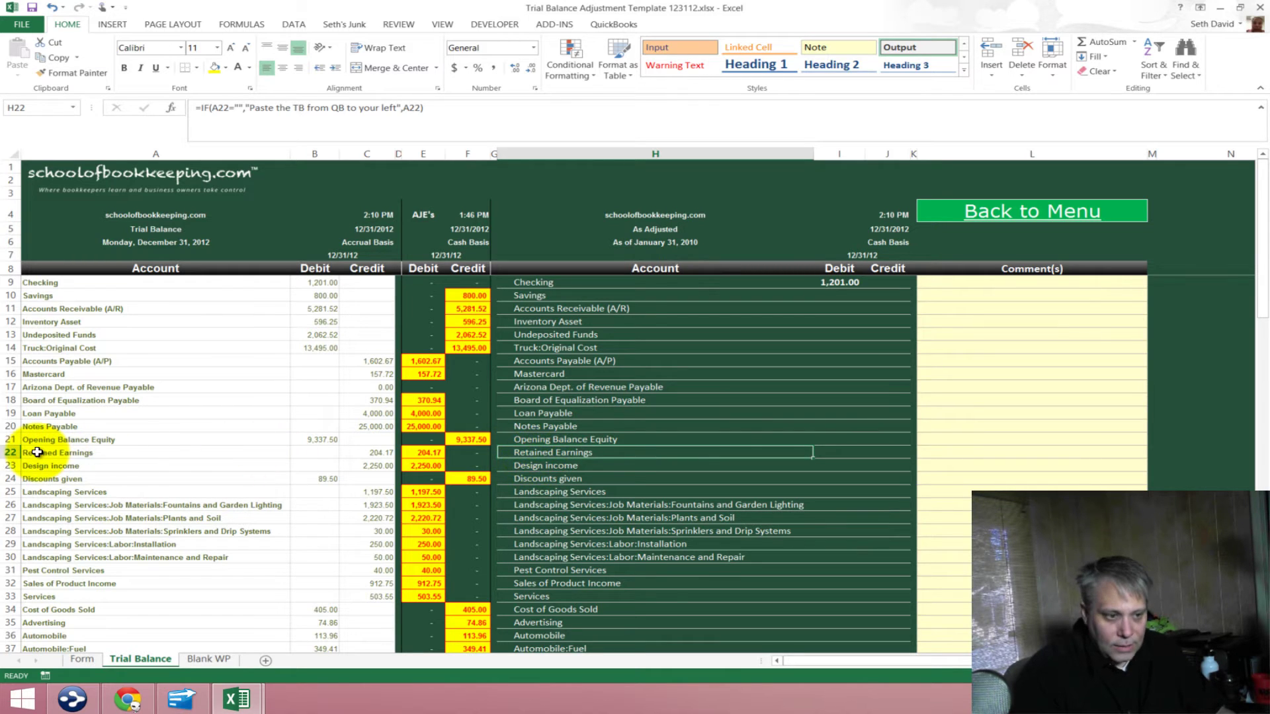
pyautogui.click(14, 455)
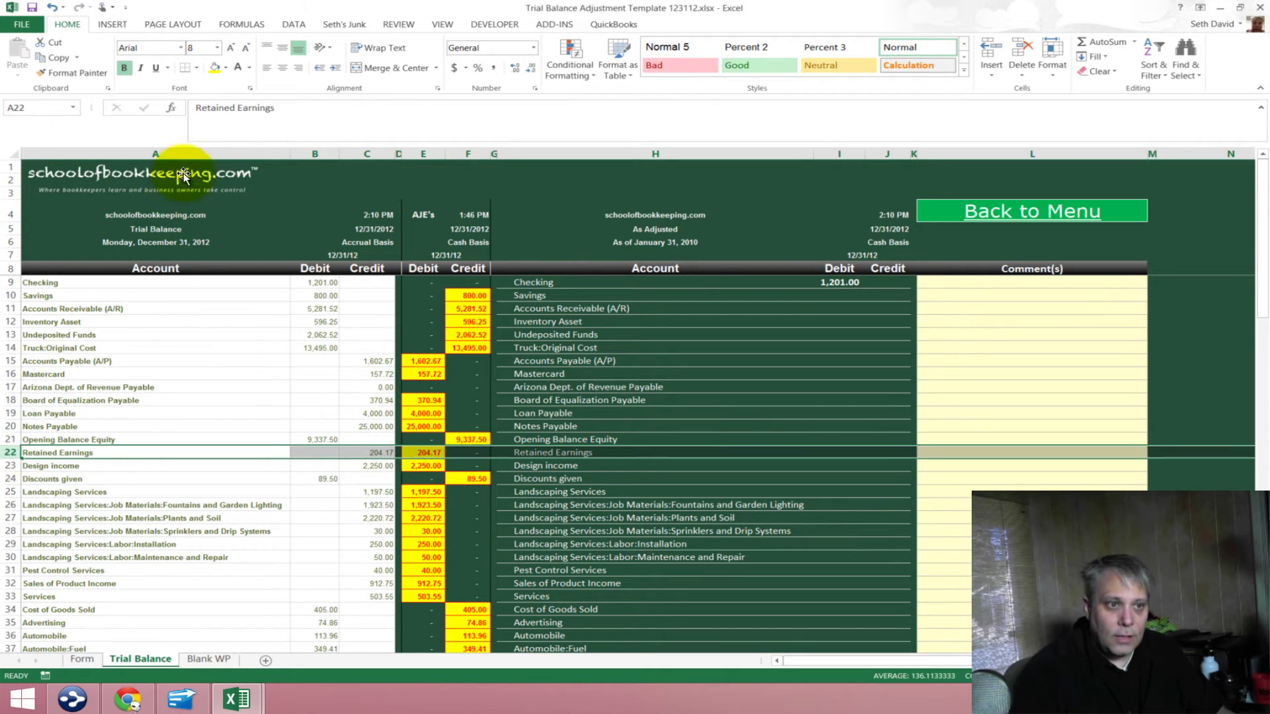
pyautogui.click(197, 68)
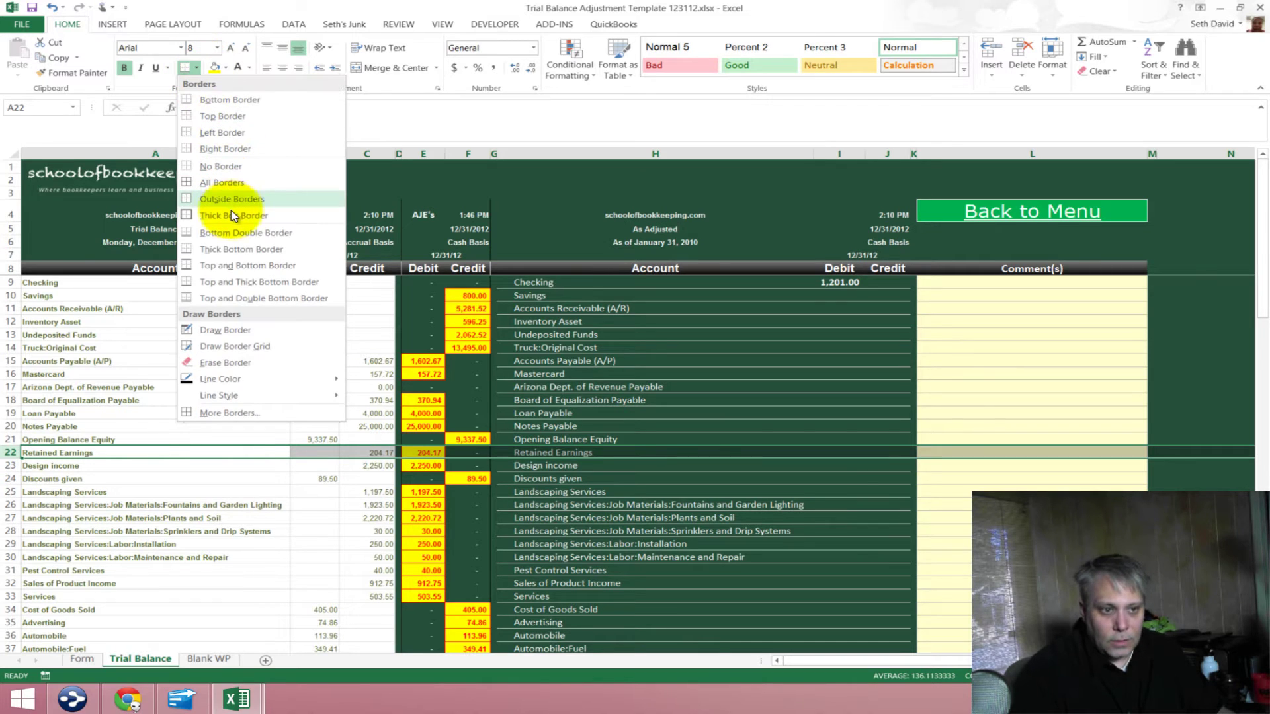
pyautogui.click(263, 251)
pyautogui.click(620, 490)
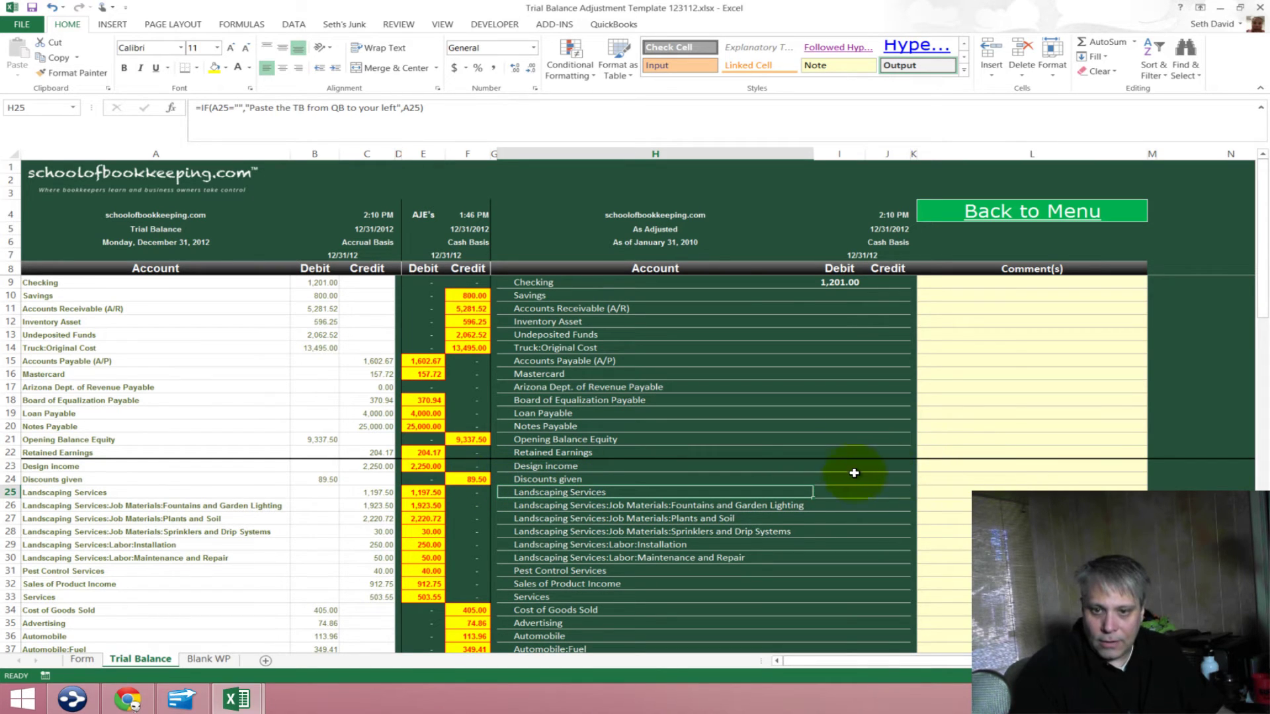
# - Switch to S_Corp.pdf in Chrome and review the blank Form 1120S schedules from page 1 through Schedule K-1
pyautogui.click(891, 465)
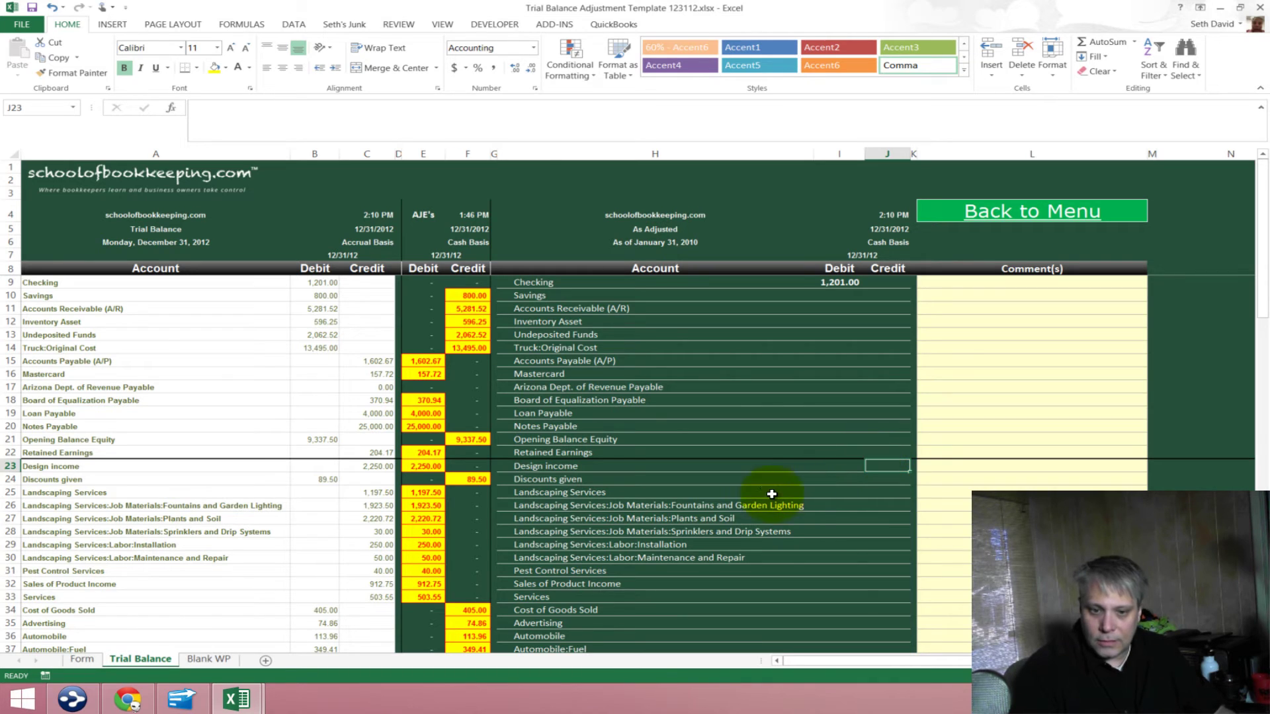
pyautogui.scroll(-3, 776, 505)
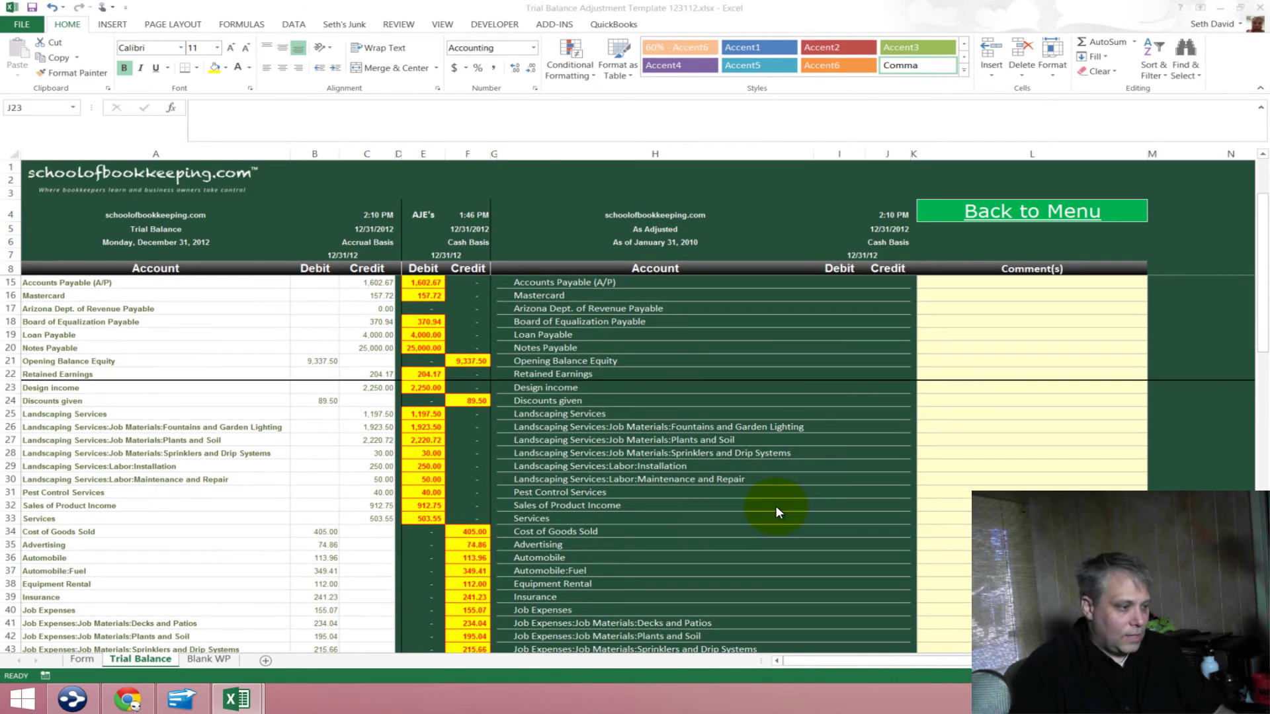
pyautogui.hotkey('alt', 'Tab')
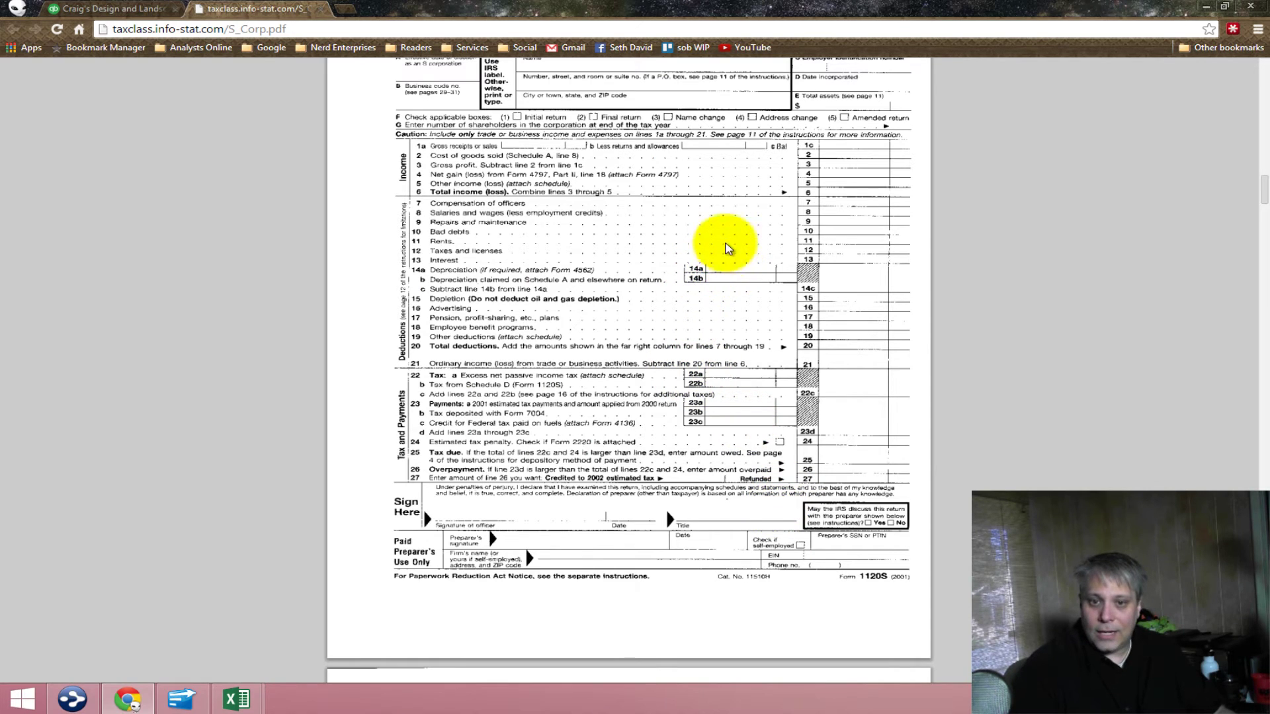
pyautogui.scroll(-8, 743, 346)
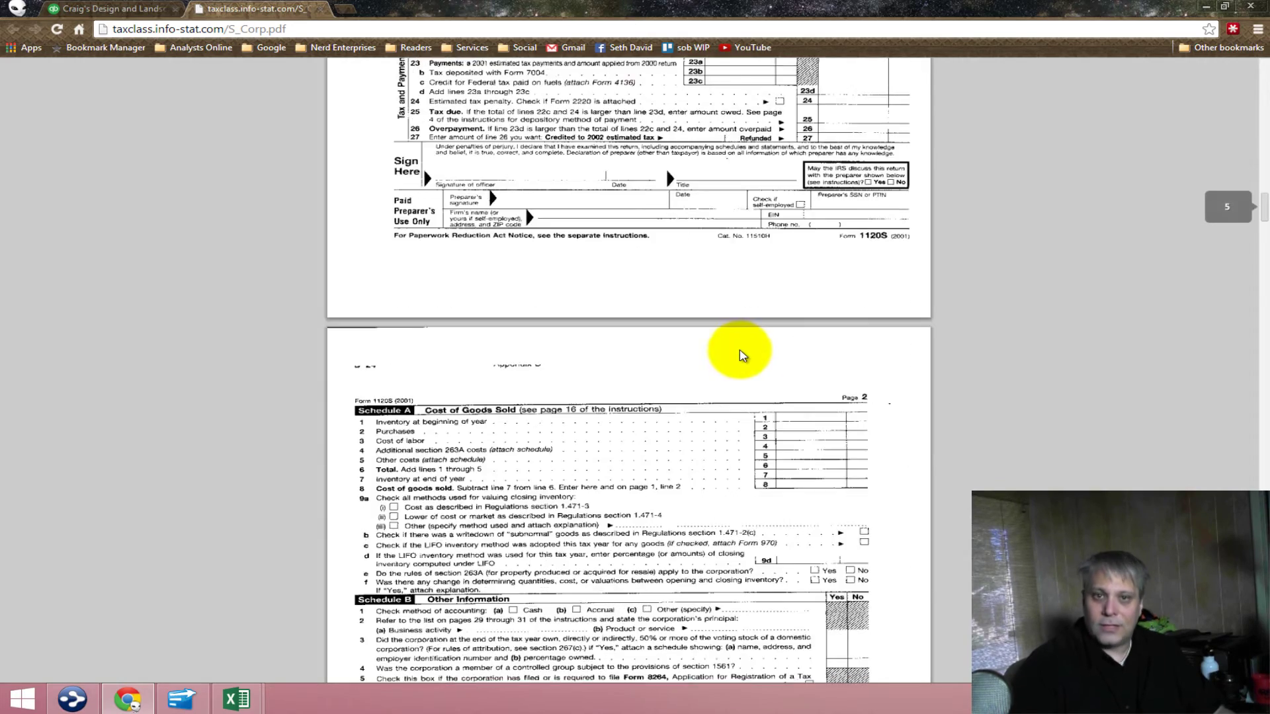
pyautogui.scroll(-6, 740, 359)
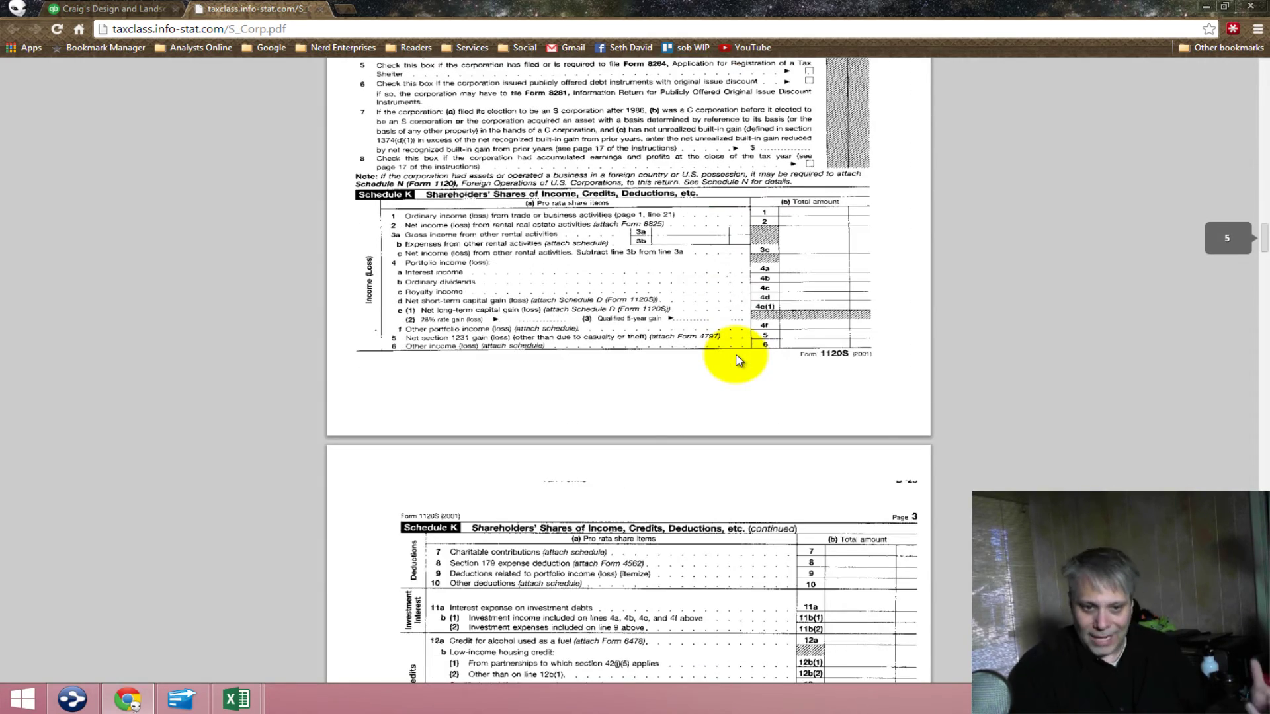
pyautogui.scroll(-1, 739, 359)
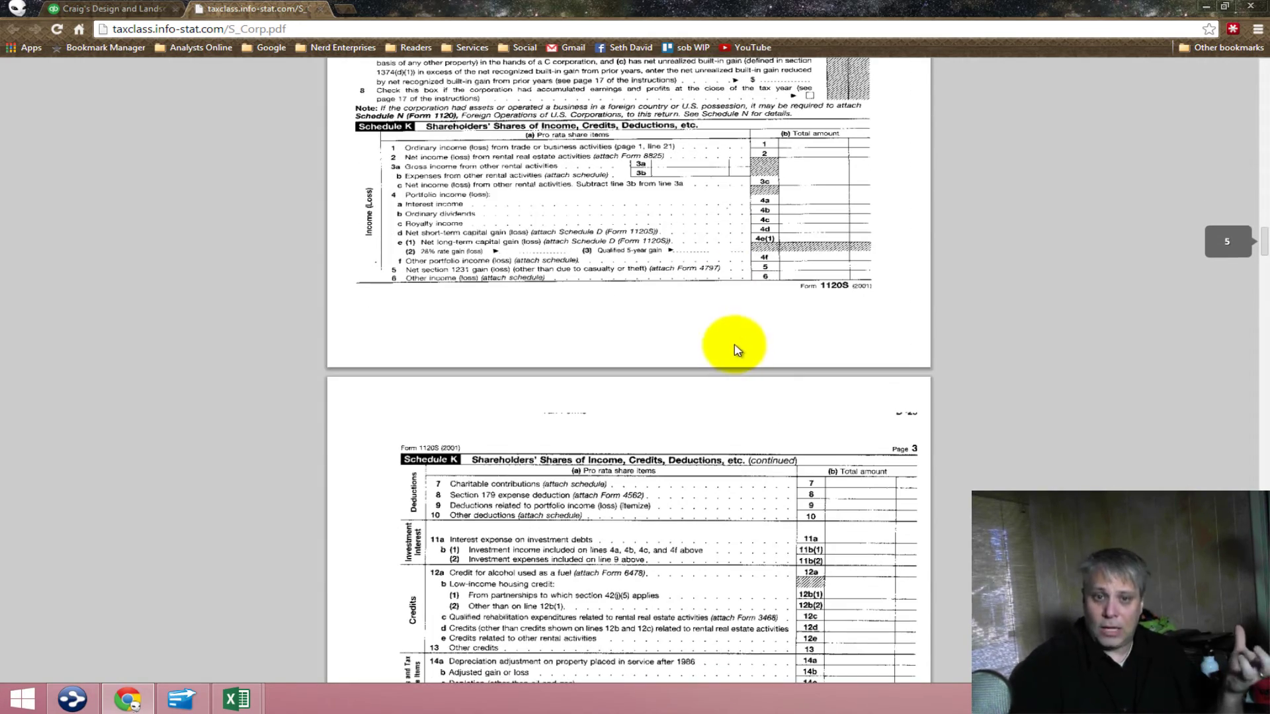
pyautogui.scroll(-1, 736, 351)
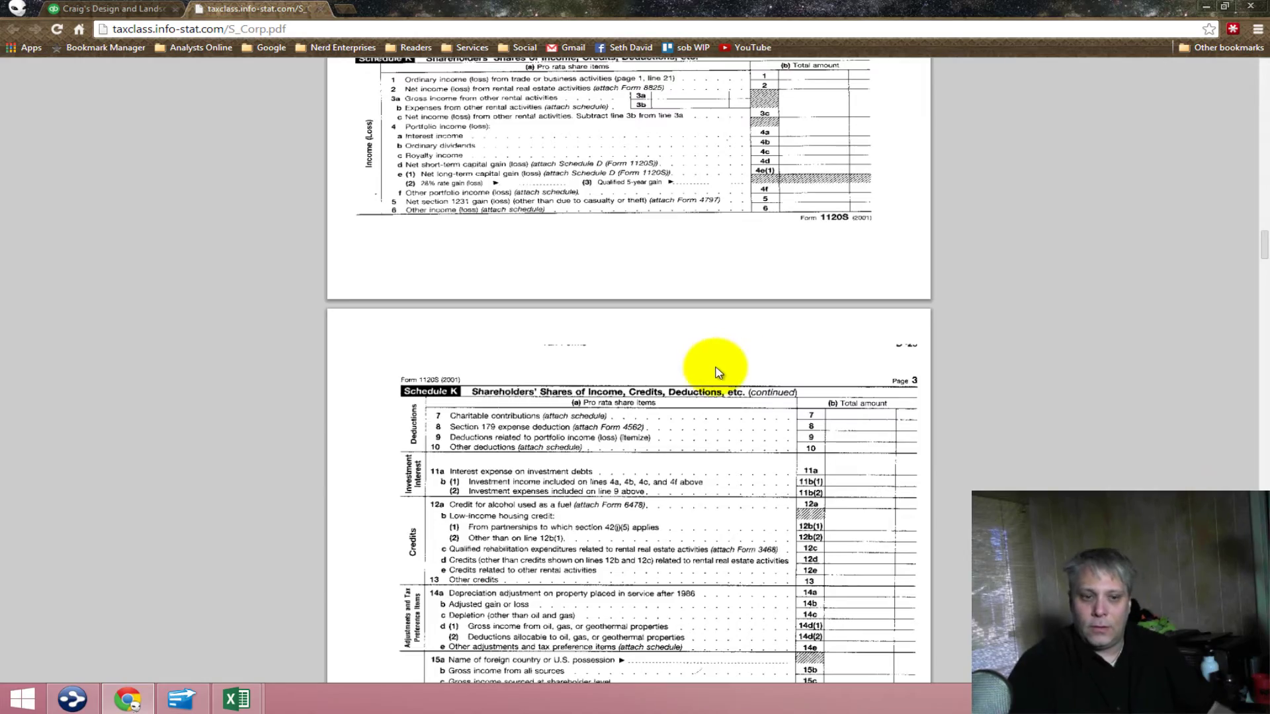
pyautogui.scroll(-13, 688, 396)
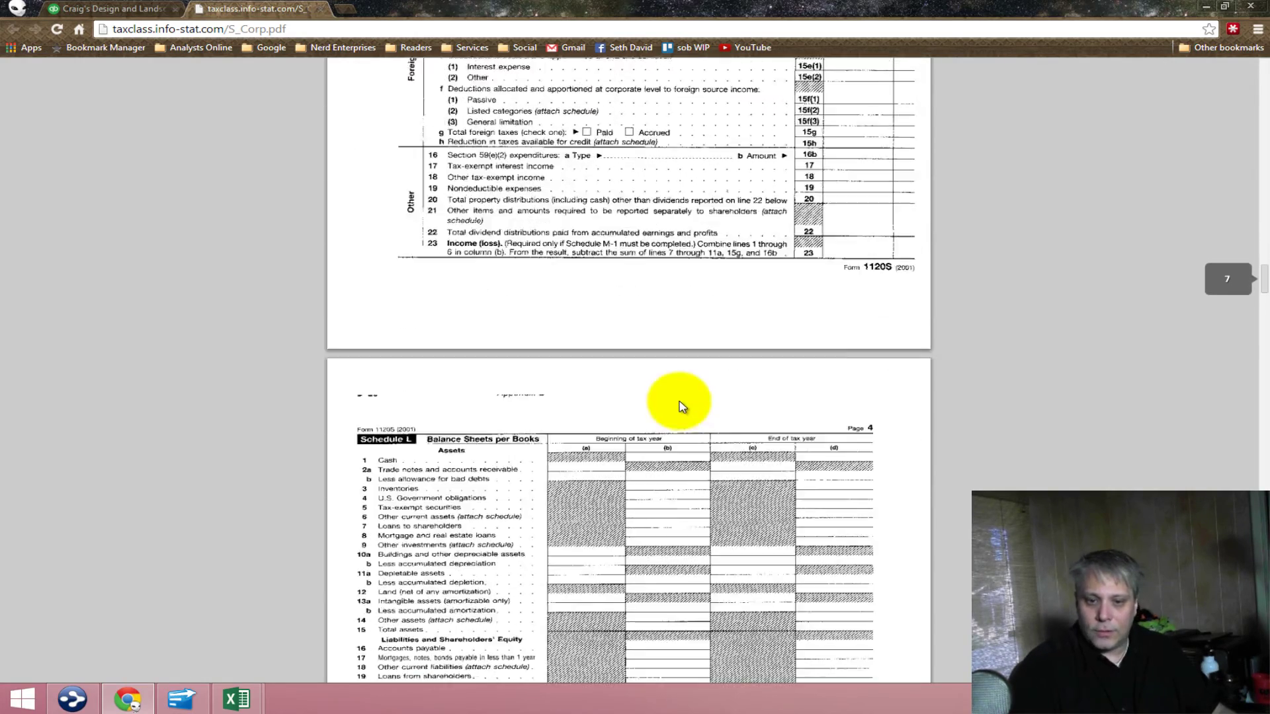
pyautogui.scroll(-14, 681, 406)
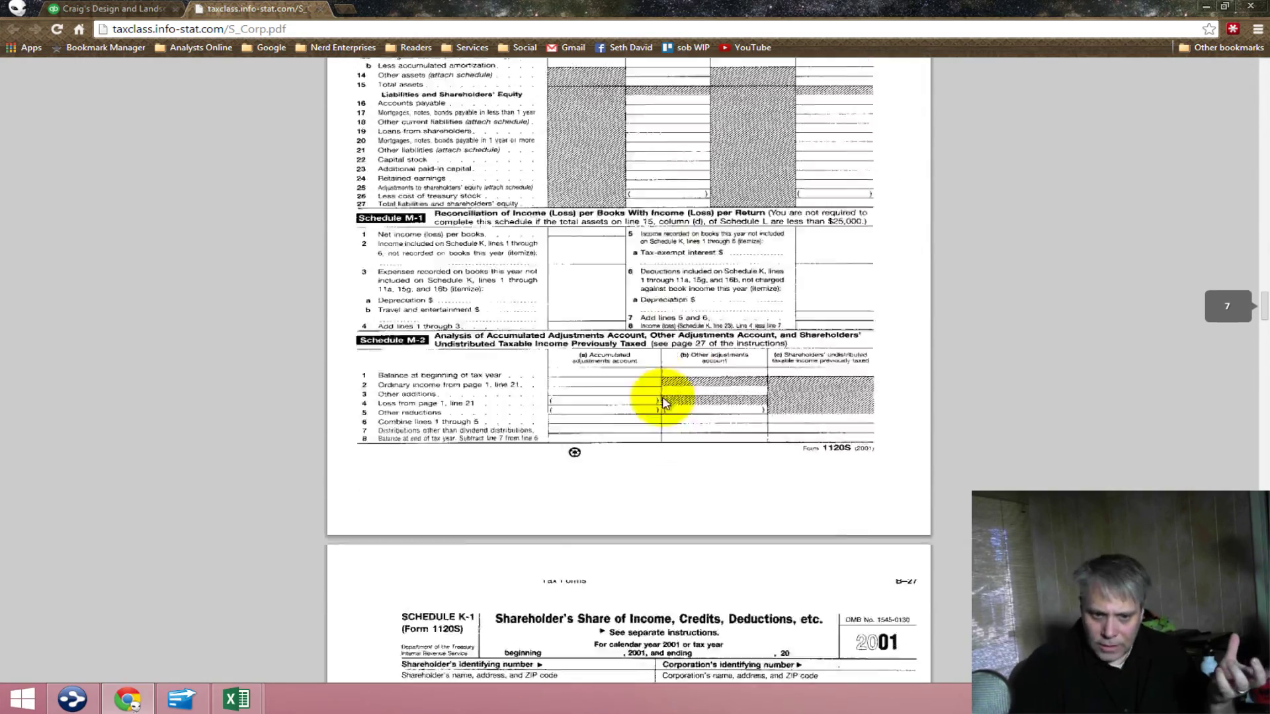
pyautogui.scroll(-5, 664, 395)
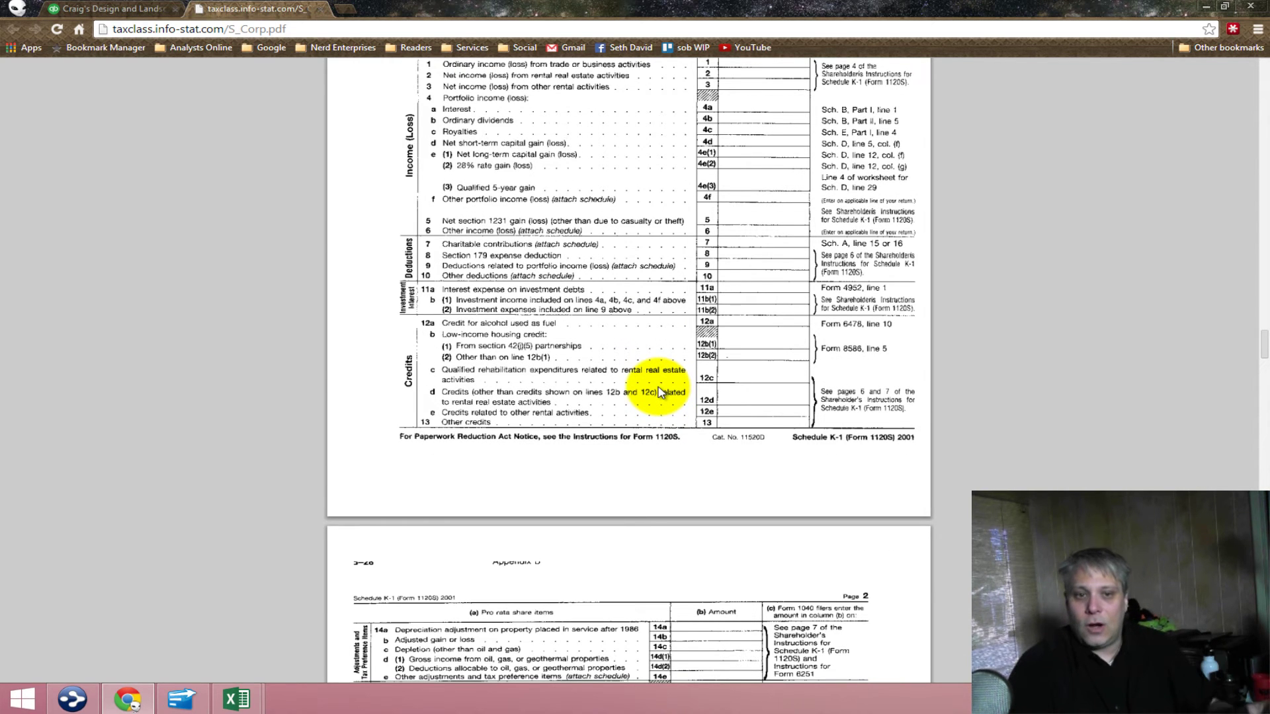
pyautogui.scroll(-15, 664, 394)
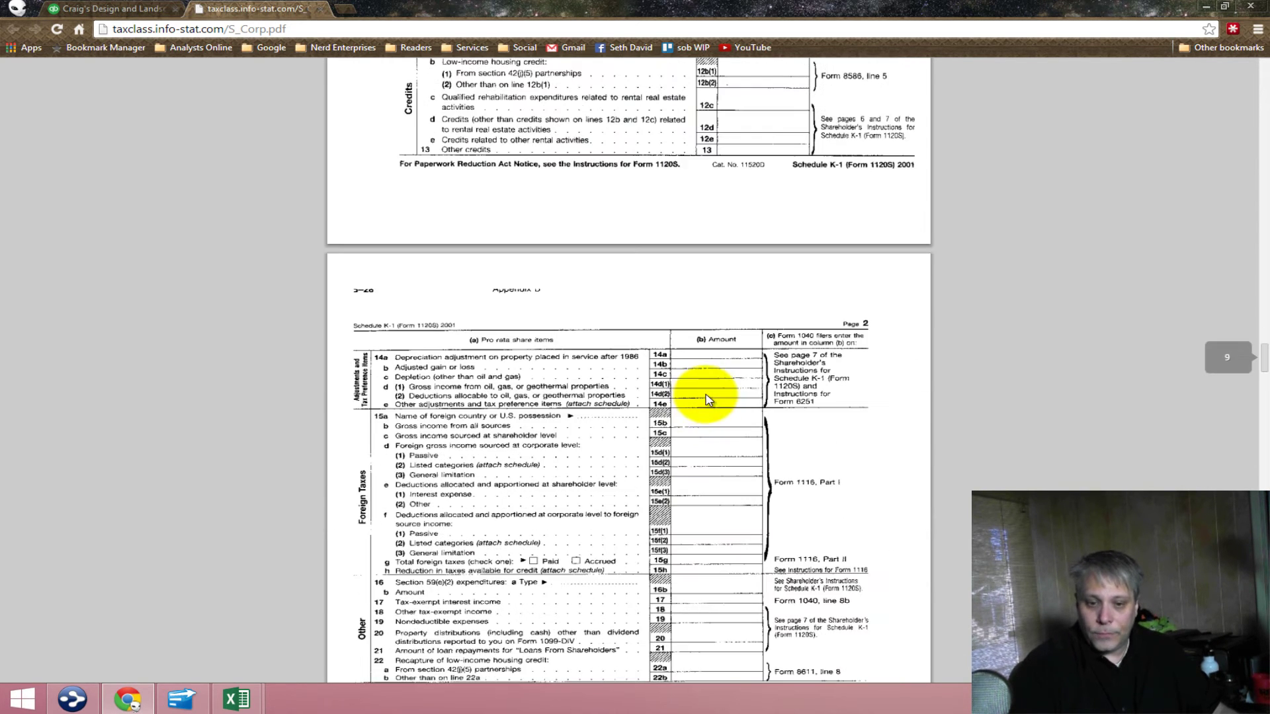
pyautogui.scroll(-4, 703, 397)
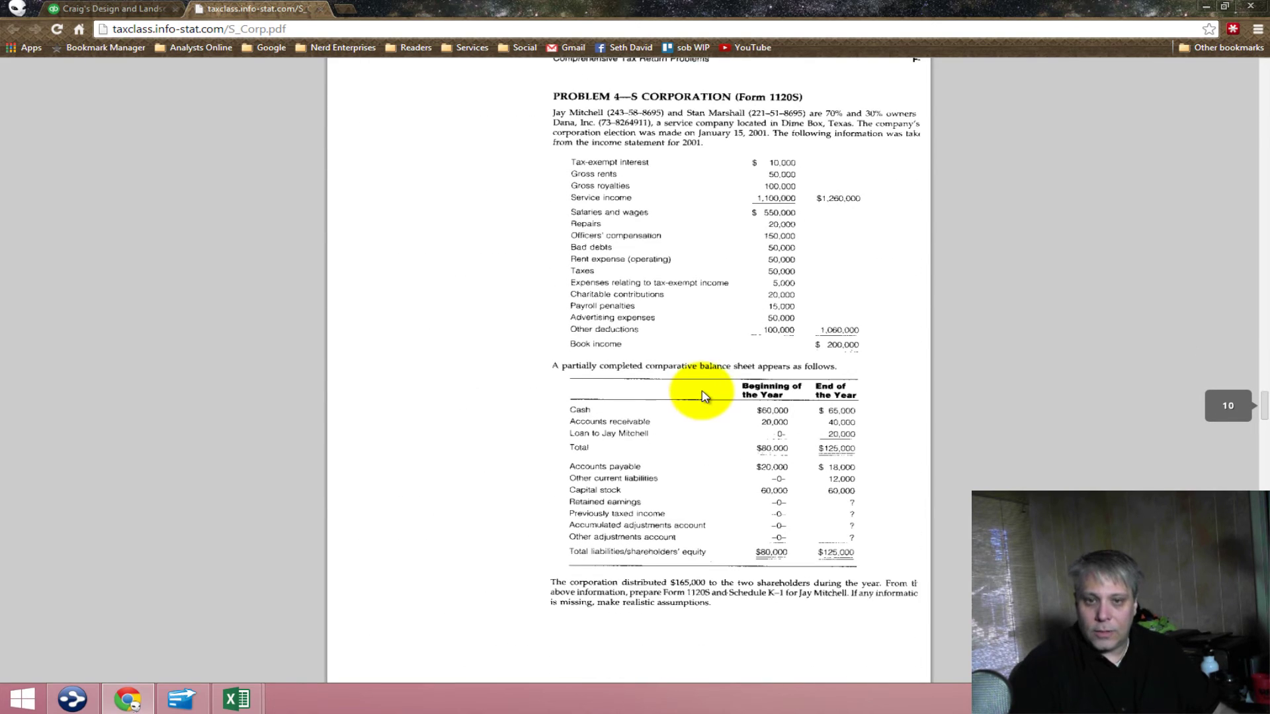
# - Examine the completed sample 1120S return in S_Corp.pdf, including the M-1 and M-2 statements, Schedule K-1 and Schedule L
pyautogui.scroll(-6, 673, 258)
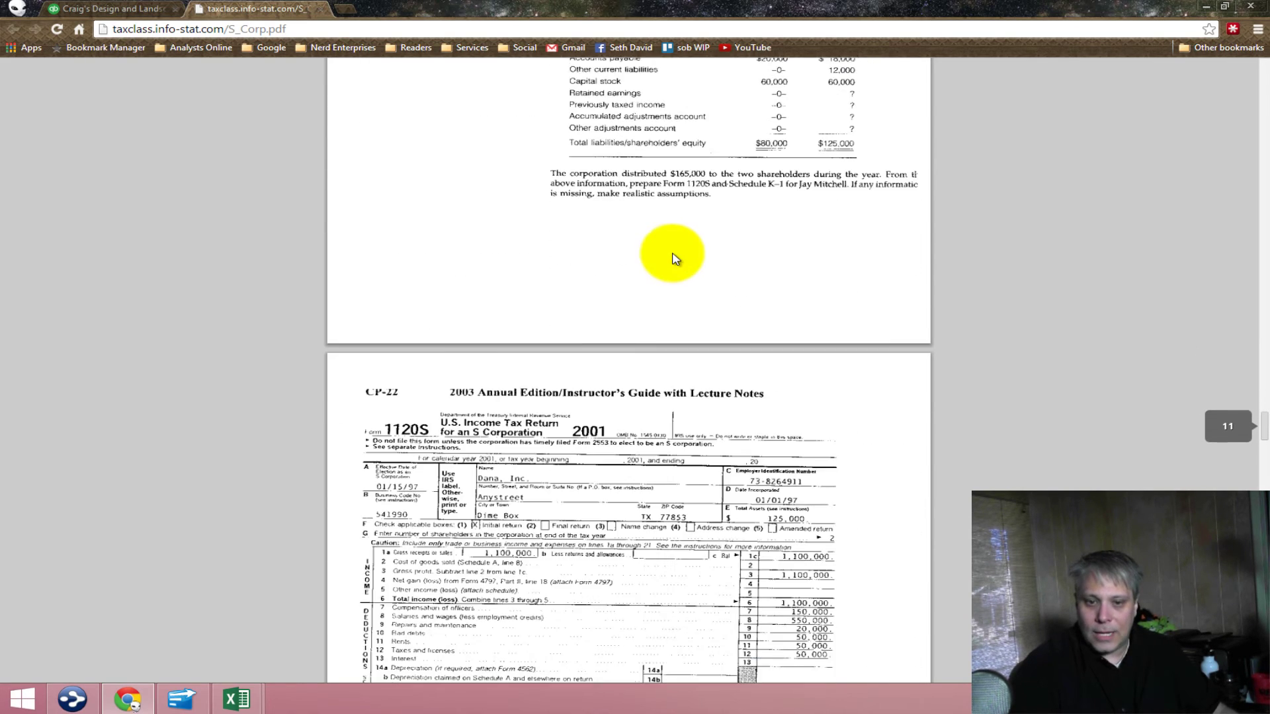
pyautogui.scroll(-3, 674, 258)
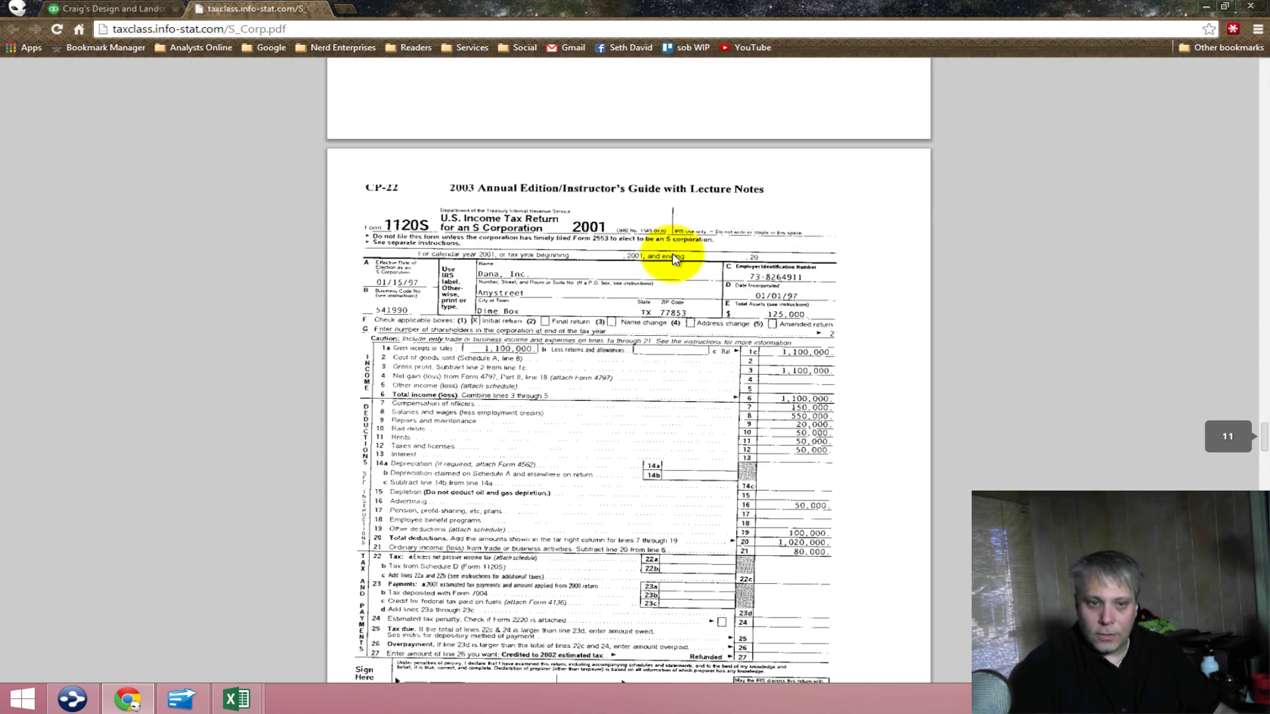
pyautogui.scroll(-17, 674, 258)
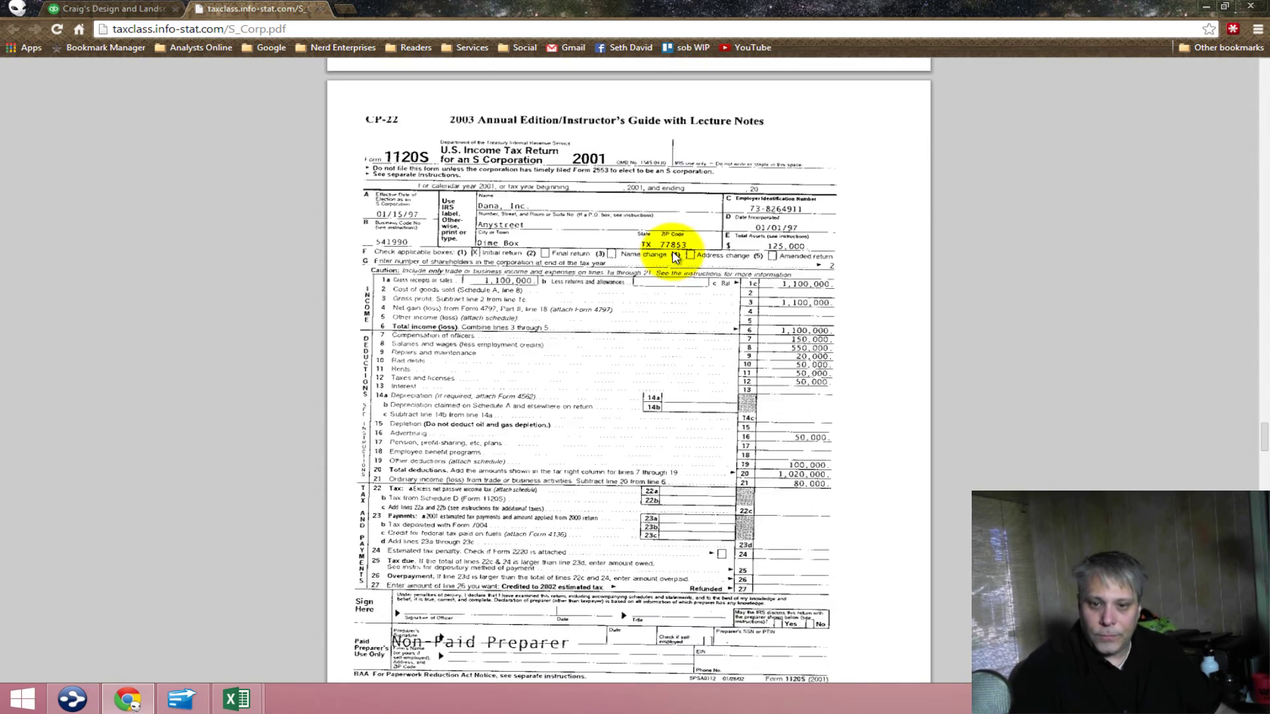
pyautogui.scroll(-20, 666, 281)
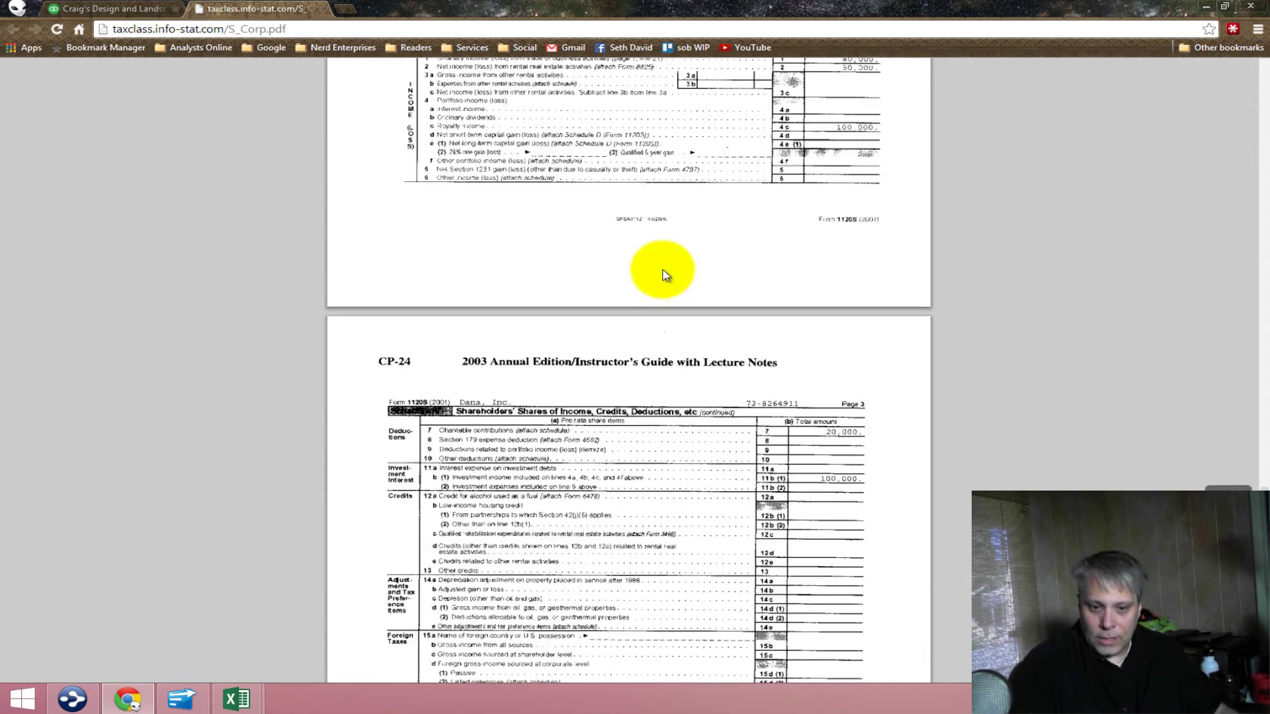
pyautogui.scroll(-7, 661, 276)
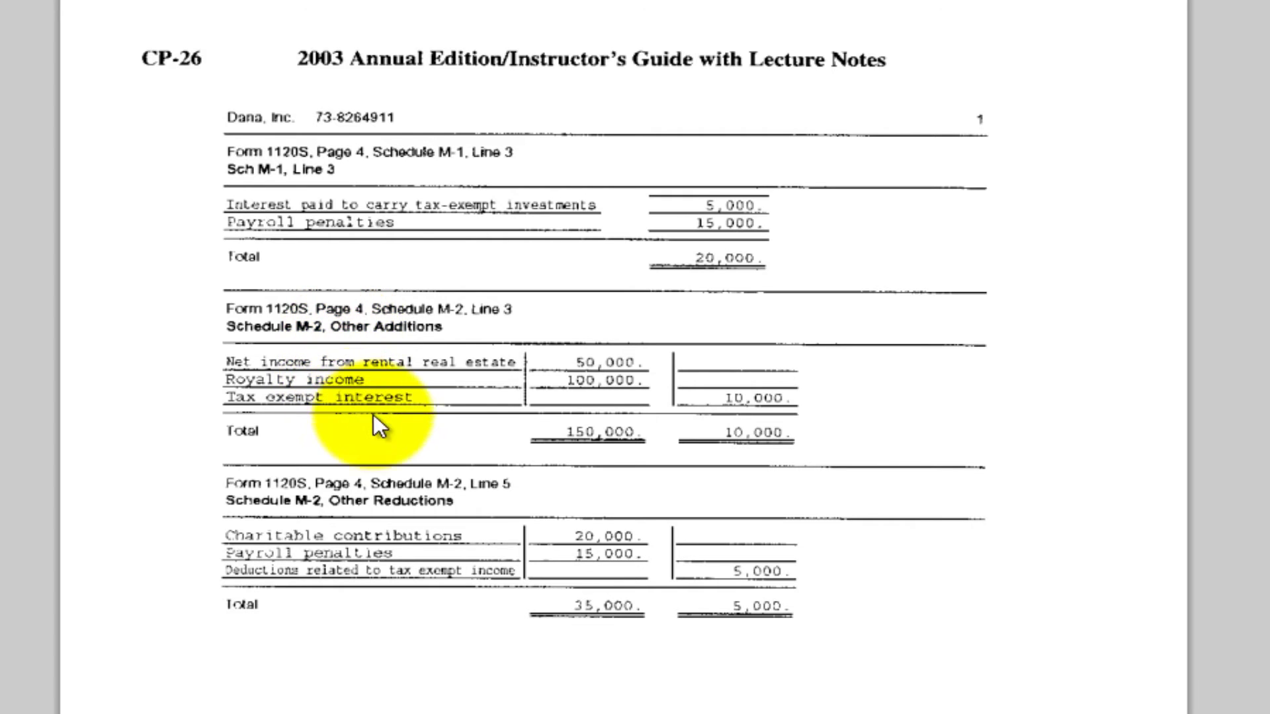
pyautogui.scroll(-3, 582, 407)
pyautogui.scroll(-15, 579, 410)
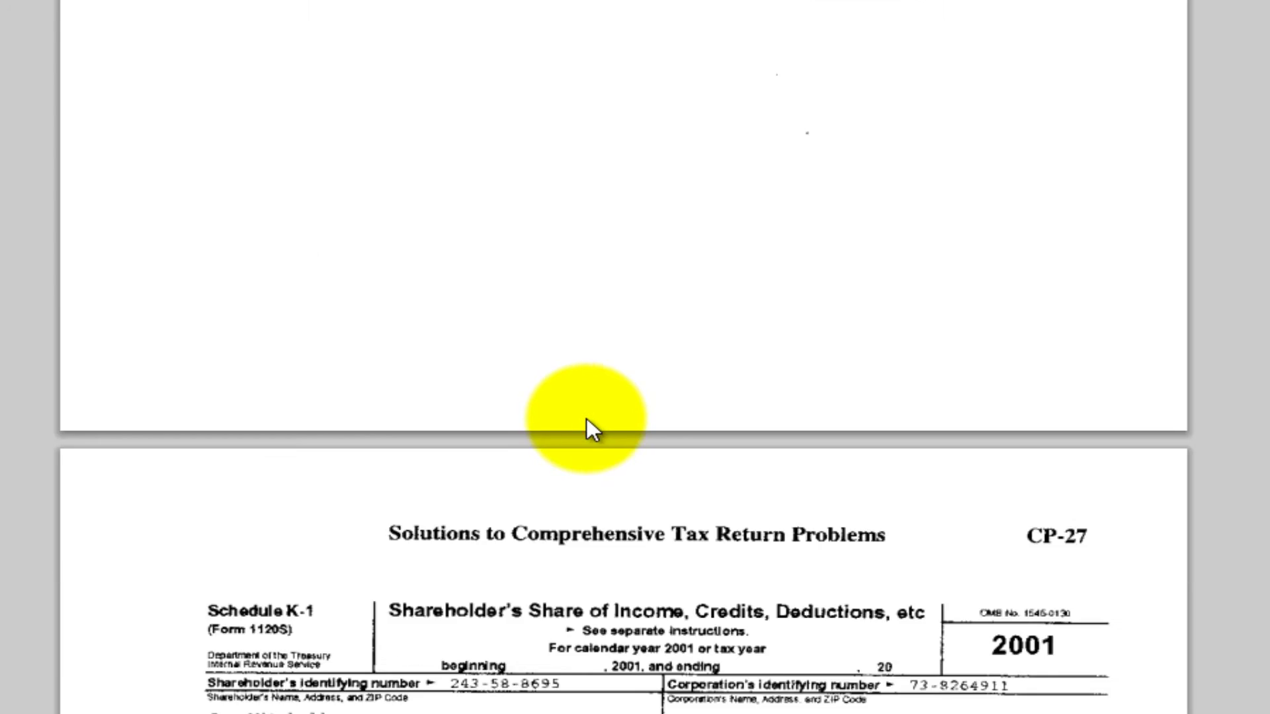
pyautogui.scroll(-10, 582, 430)
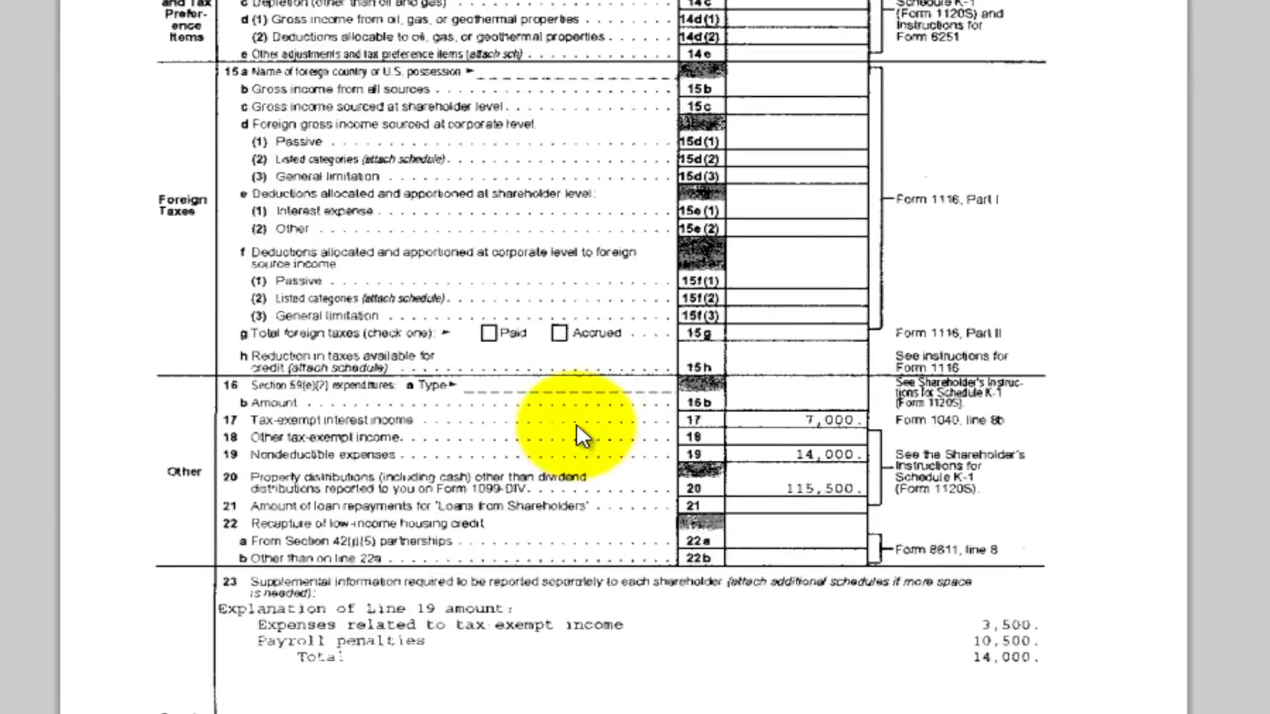
pyautogui.scroll(11, 576, 420)
pyautogui.scroll(20, 575, 414)
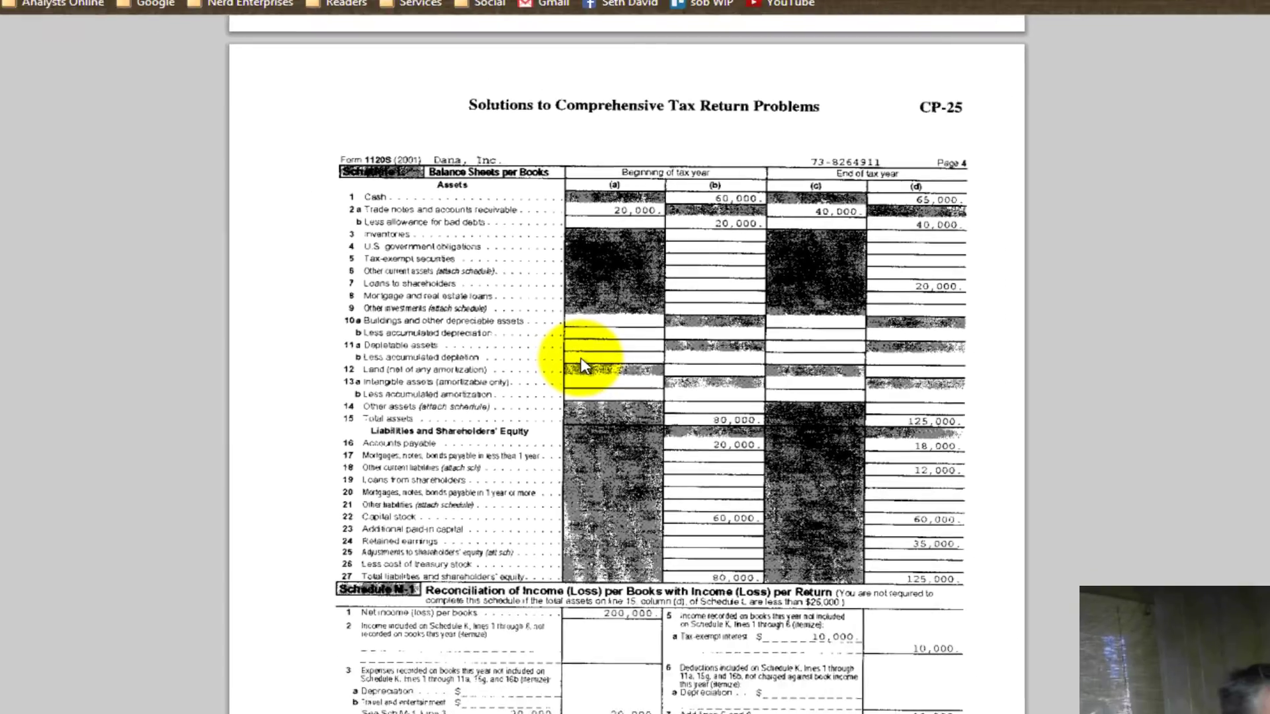
# - Switch back to Excel and review the AJE debit and credit amounts for the income and expense accounts
pyautogui.hotkey('alt', 'Tab')
pyautogui.click(633, 514)
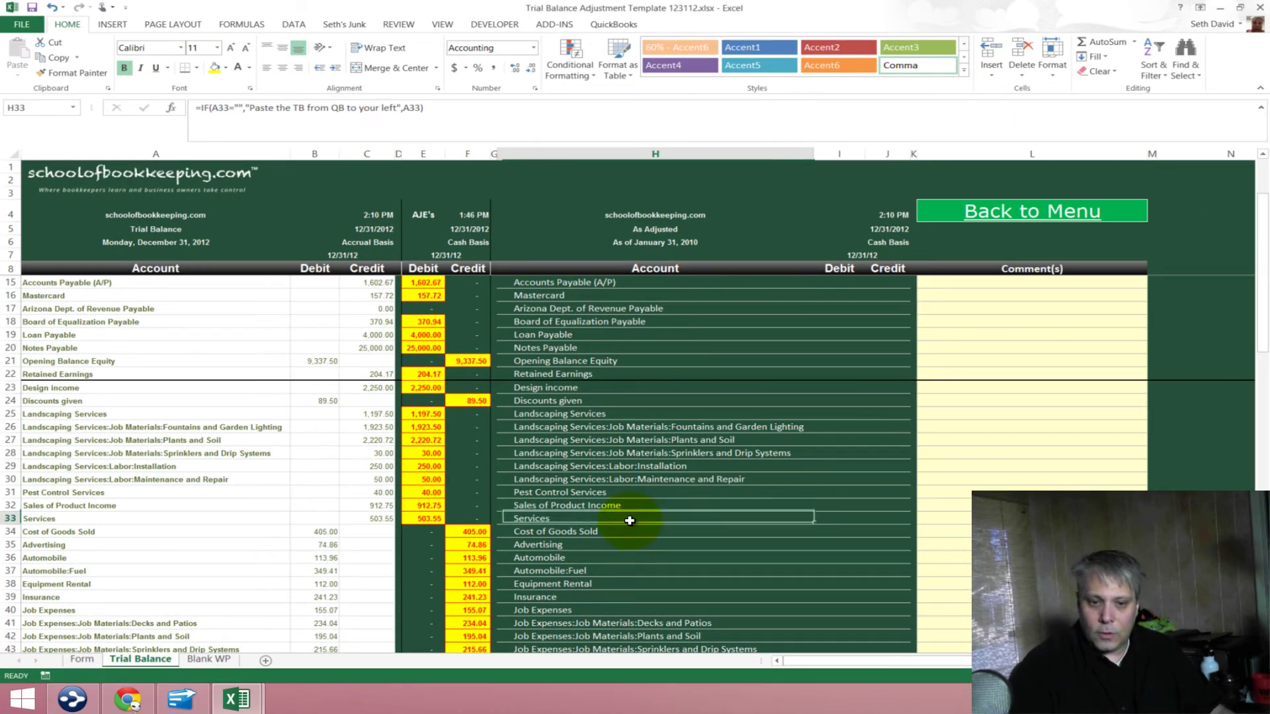
pyautogui.scroll(-3, 634, 522)
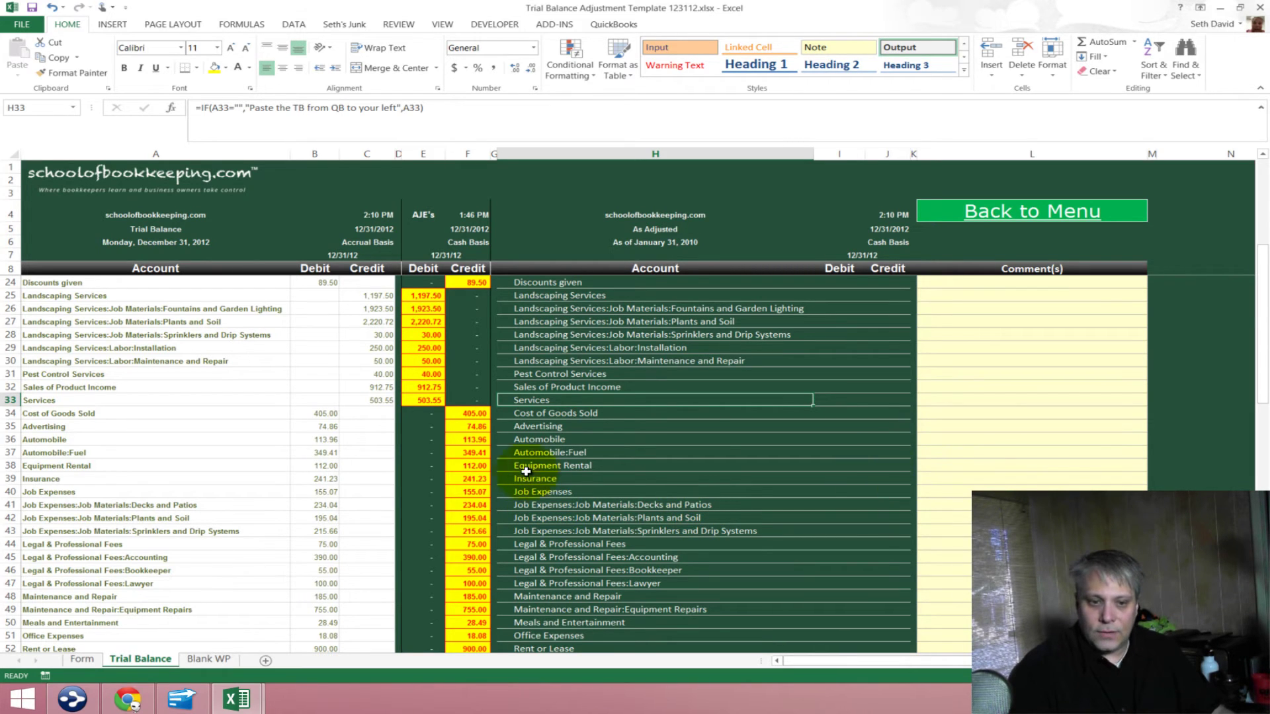
pyautogui.click(437, 414)
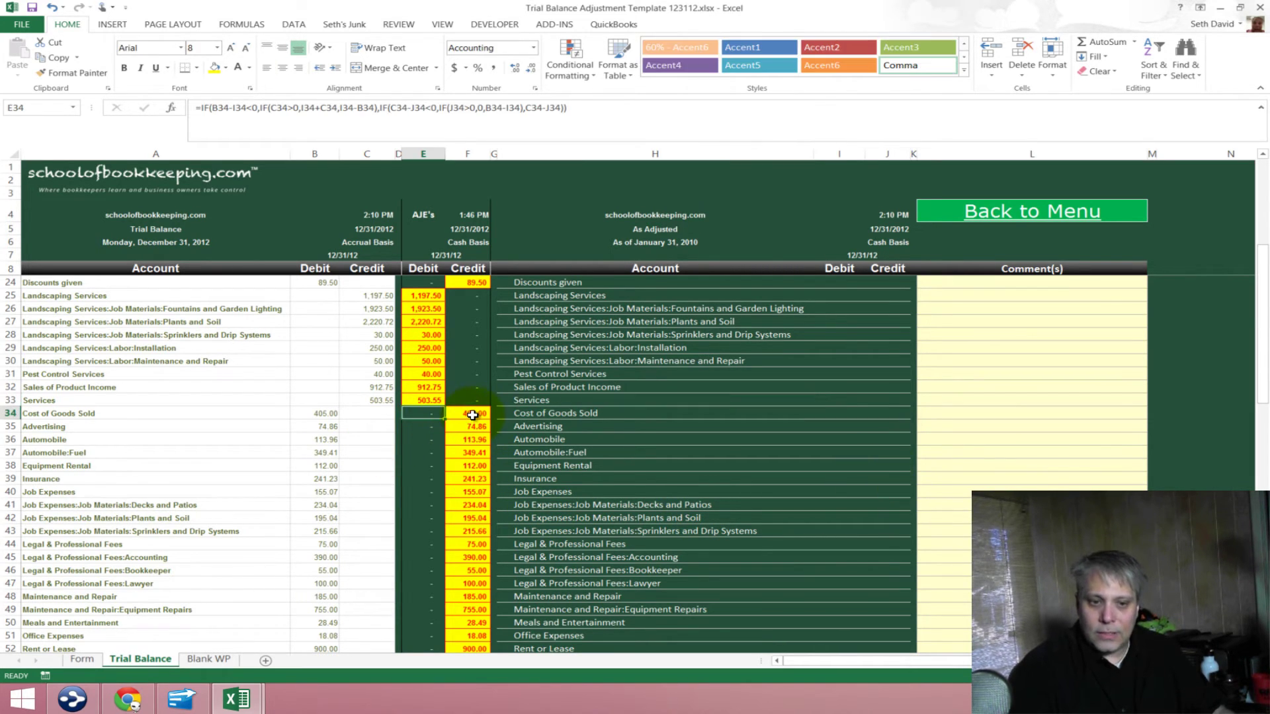
pyautogui.click(471, 415)
pyautogui.click(418, 463)
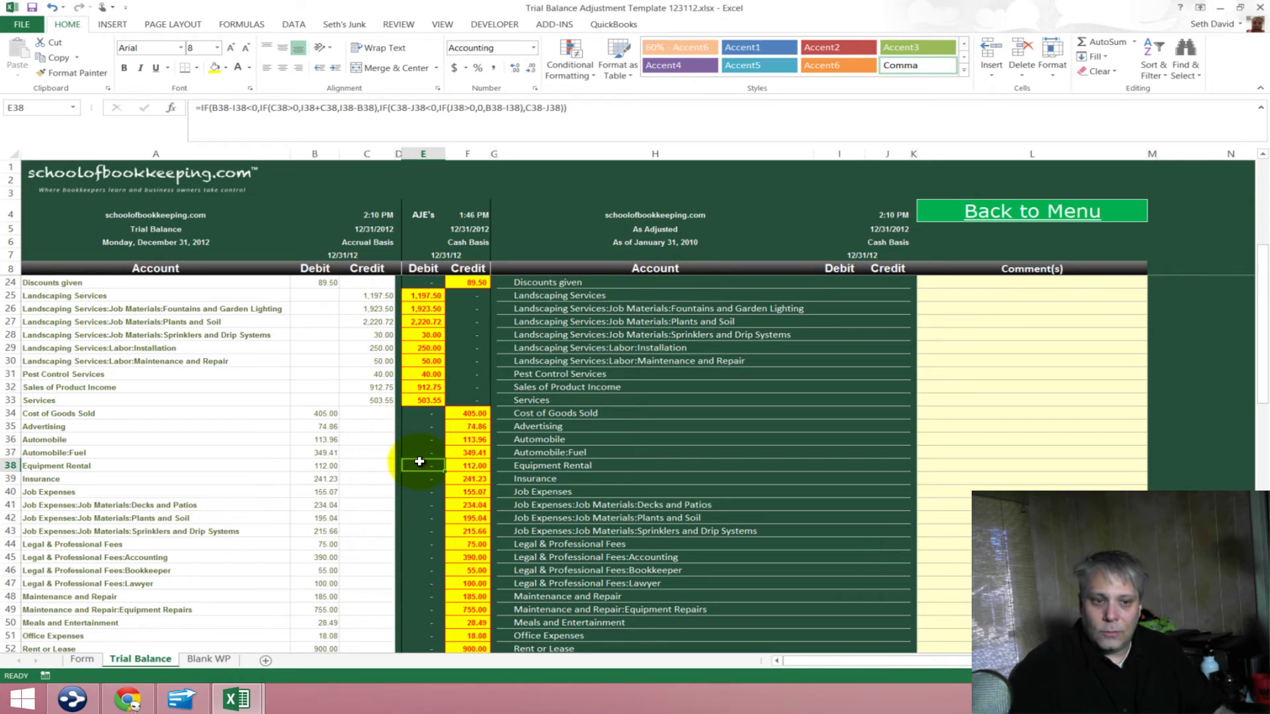
# - Copy the Landscaping Services:Job Materials:Sprinklers and Drip Systems account name from A28 and switch to the QuickBooks Online Trial Balance in Chrome
pyautogui.click(30, 335)
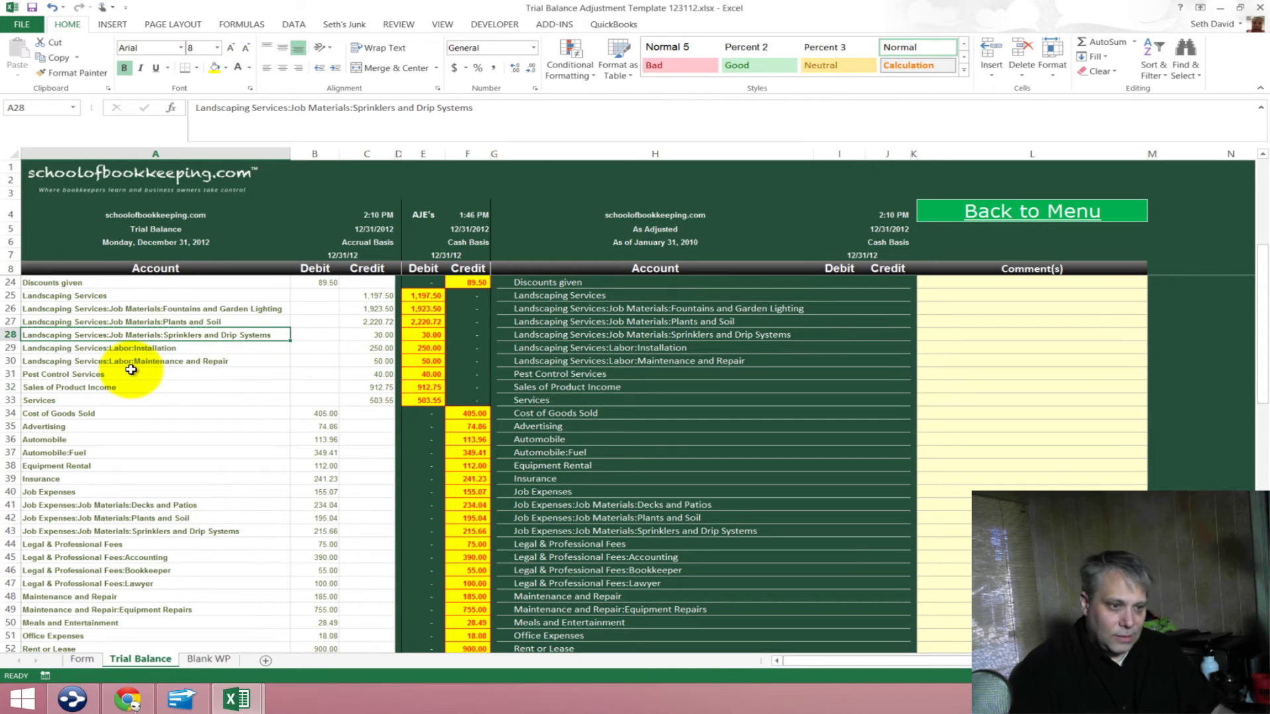
pyautogui.hotkey('ctrl', 'c')
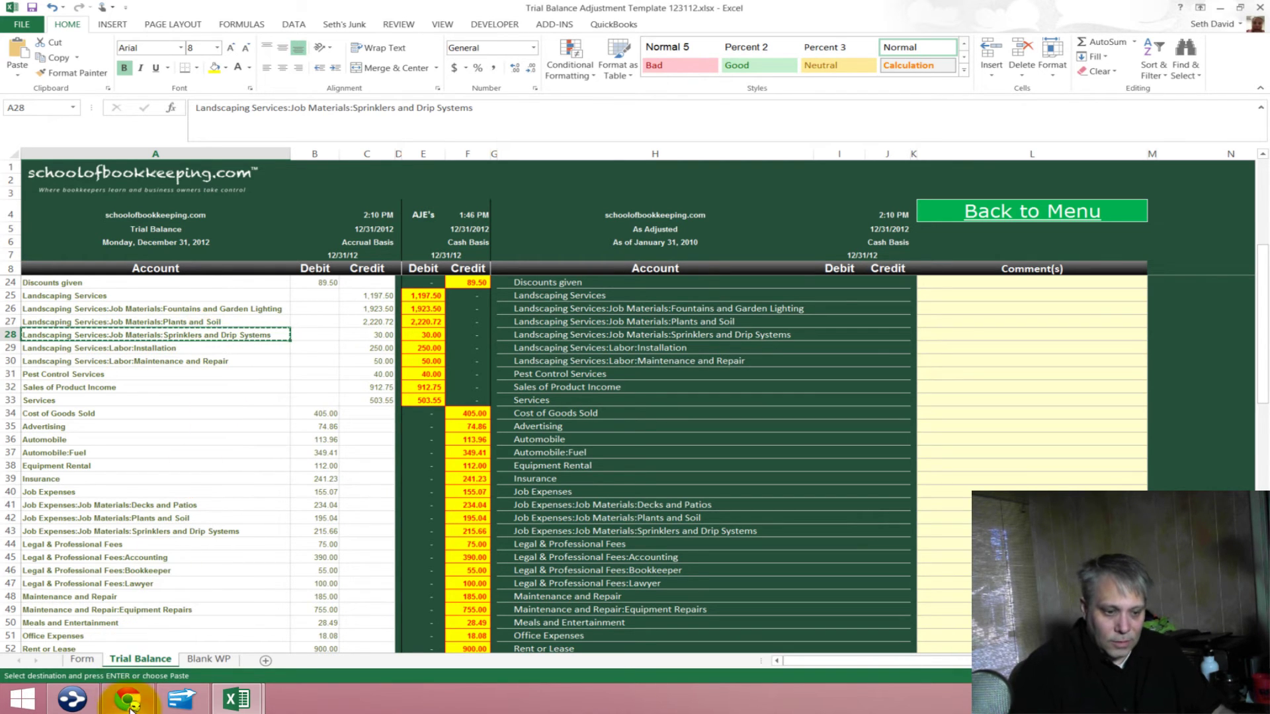
pyautogui.click(128, 699)
pyautogui.click(112, 8)
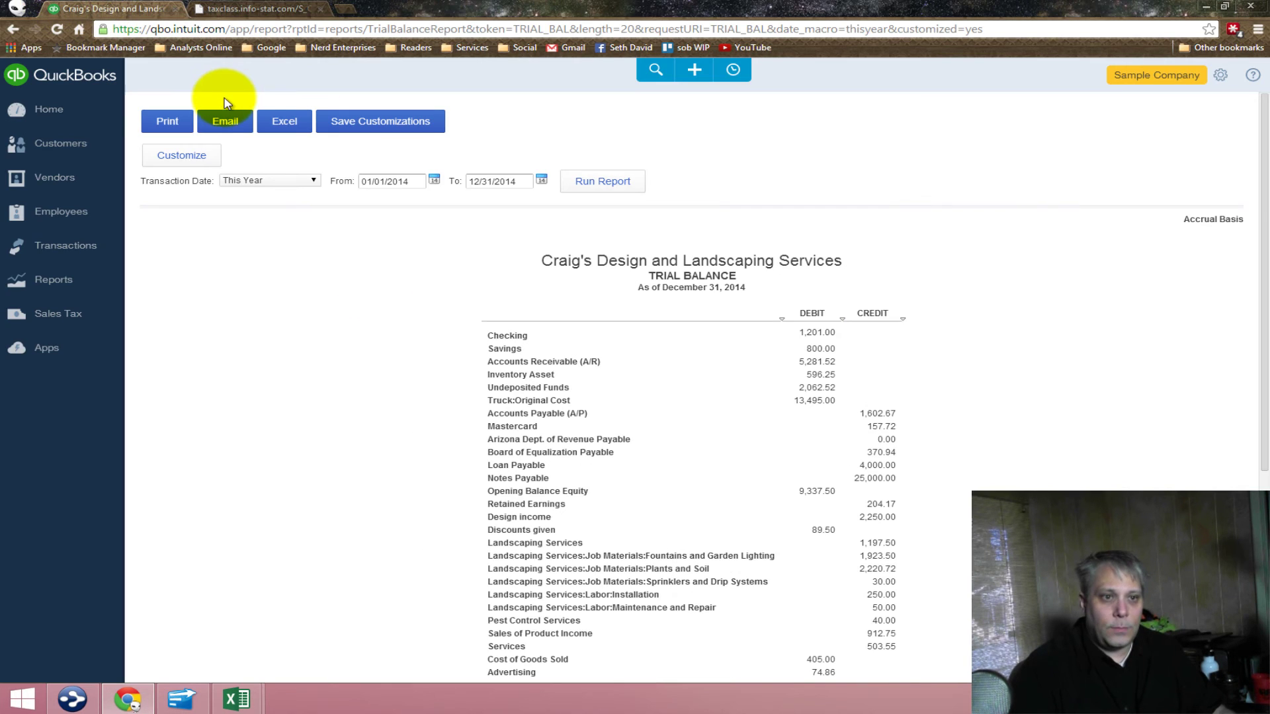
# - Start a new journal entry in QuickBooks Online
pyautogui.click(80, 123)
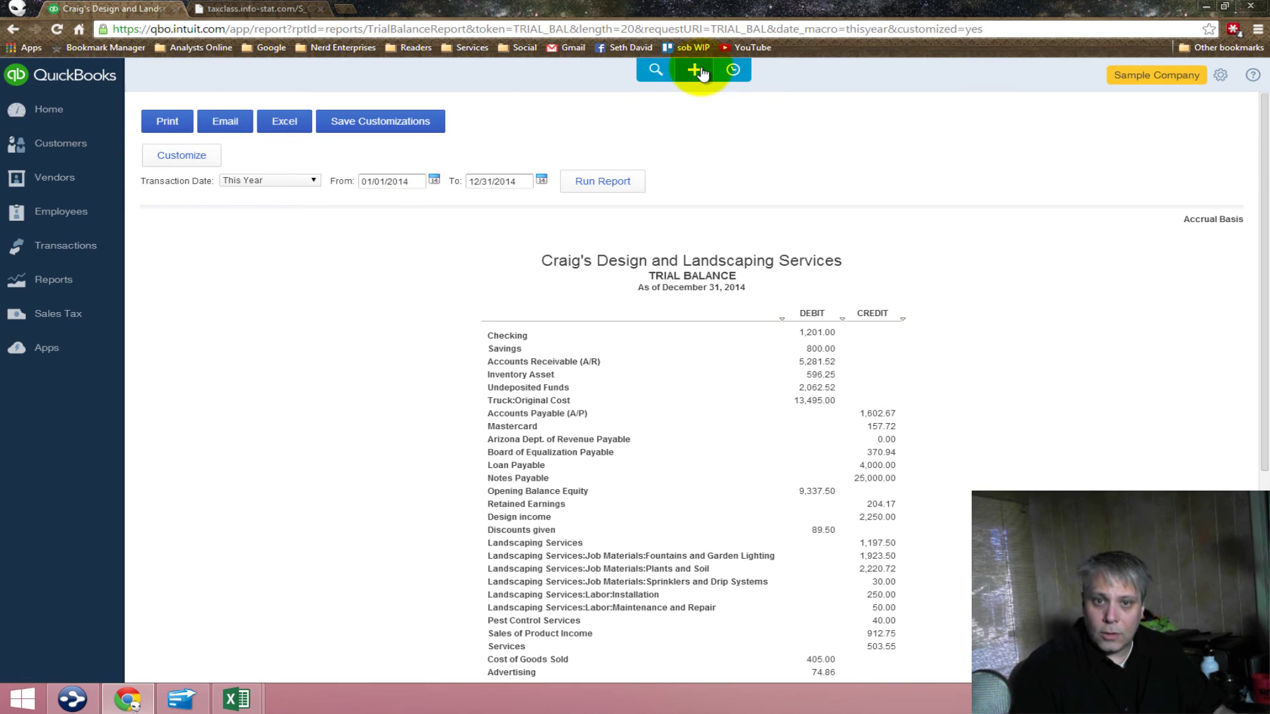
pyautogui.click(694, 69)
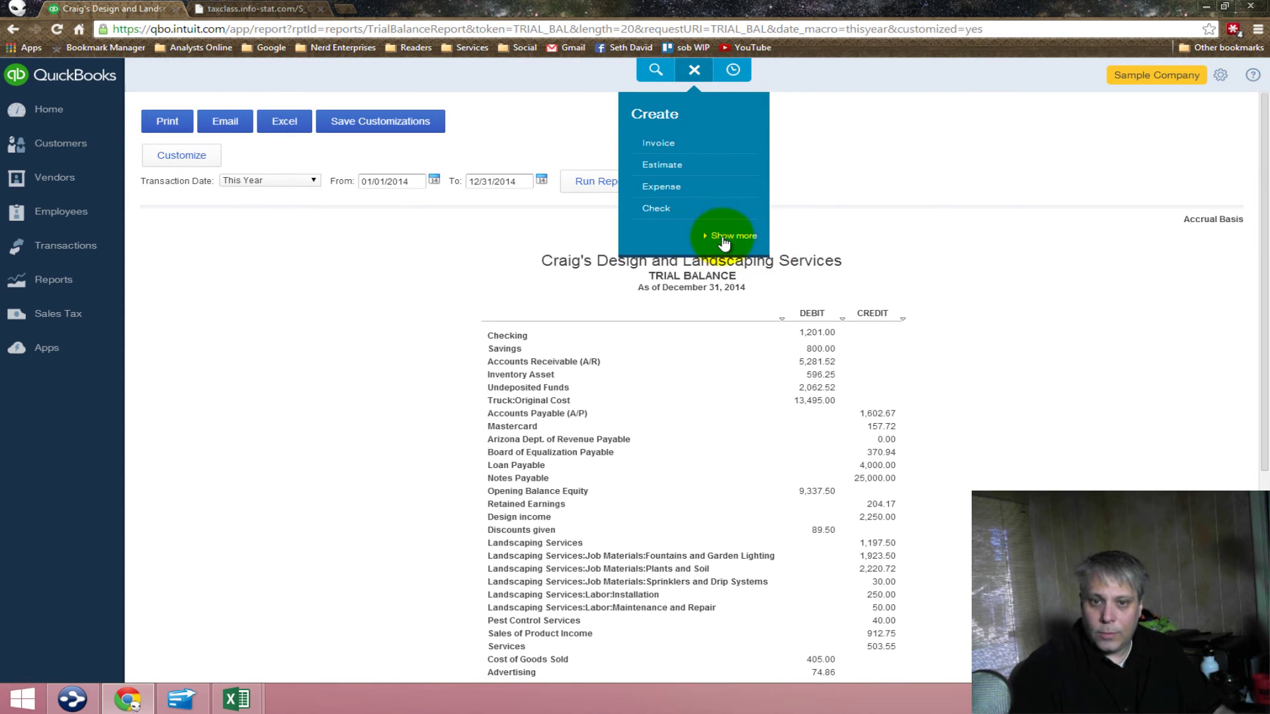
pyautogui.click(722, 236)
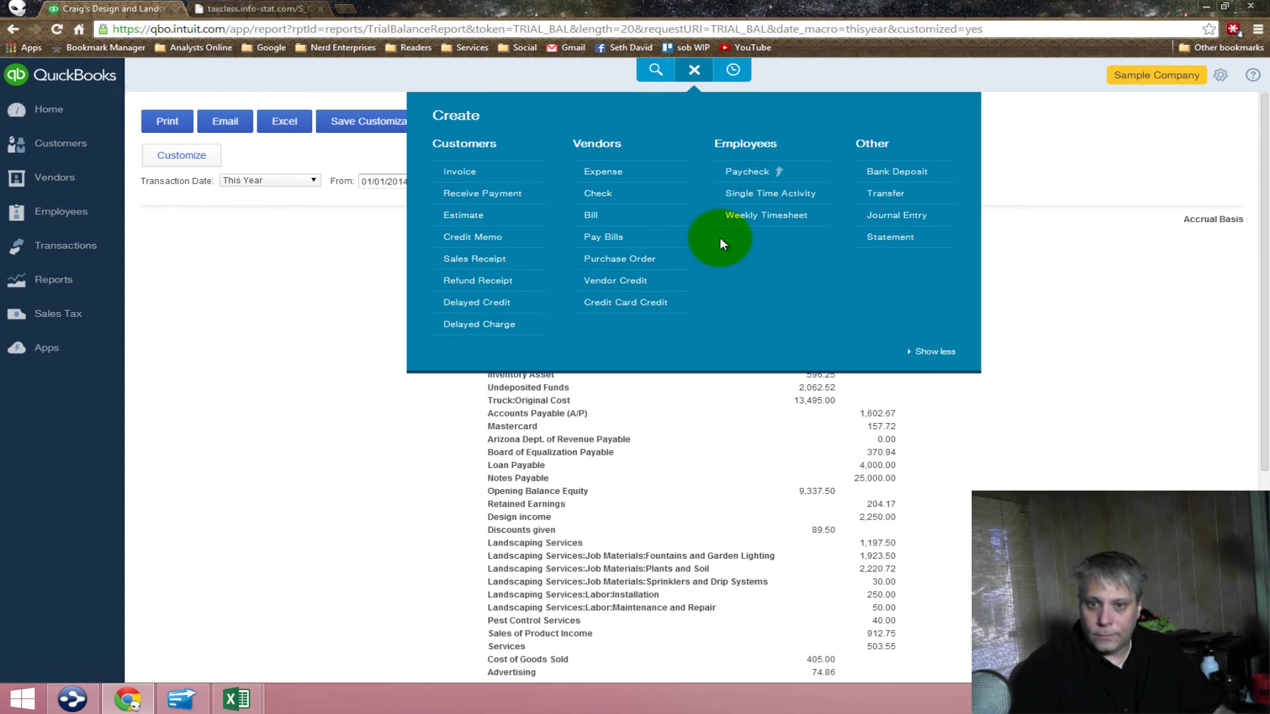
pyautogui.click(896, 218)
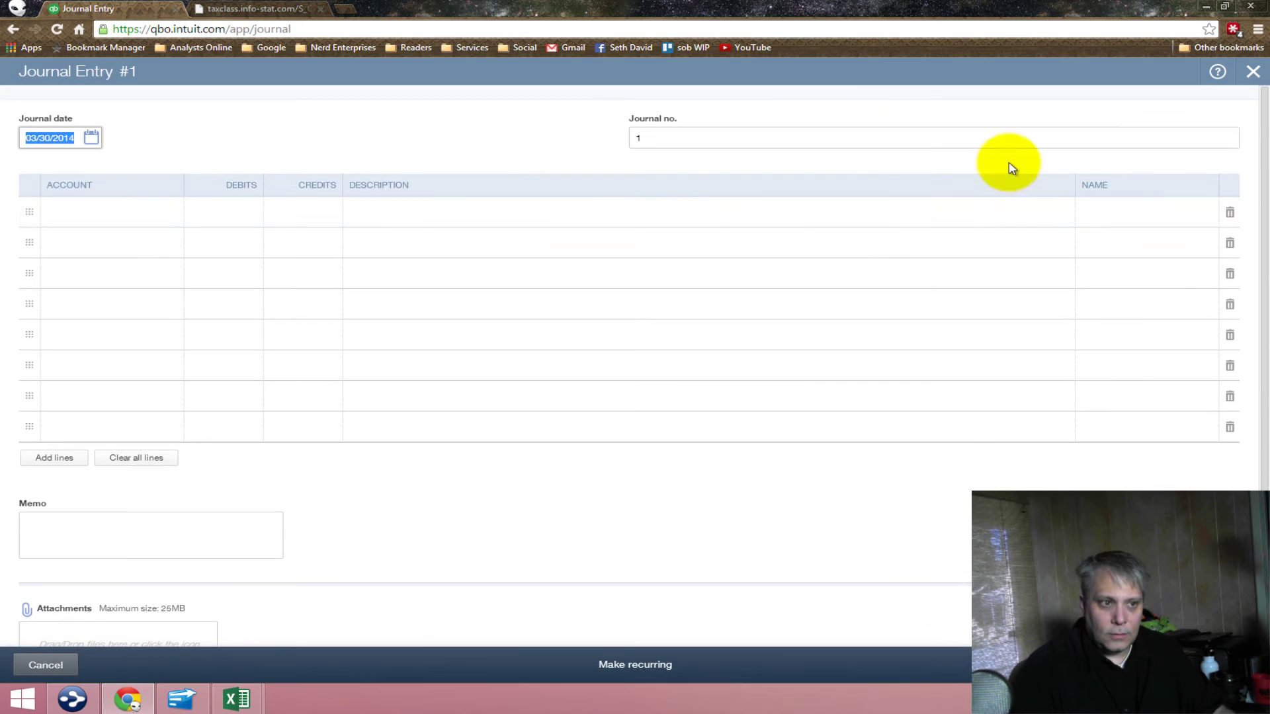
# - Paste the copied Landscaping Services:Job Materials:Sprinklers and Drip Systems name as the account on the first journal entry line
pyautogui.click(69, 211)
pyautogui.hotkey('ctrl', 'v')
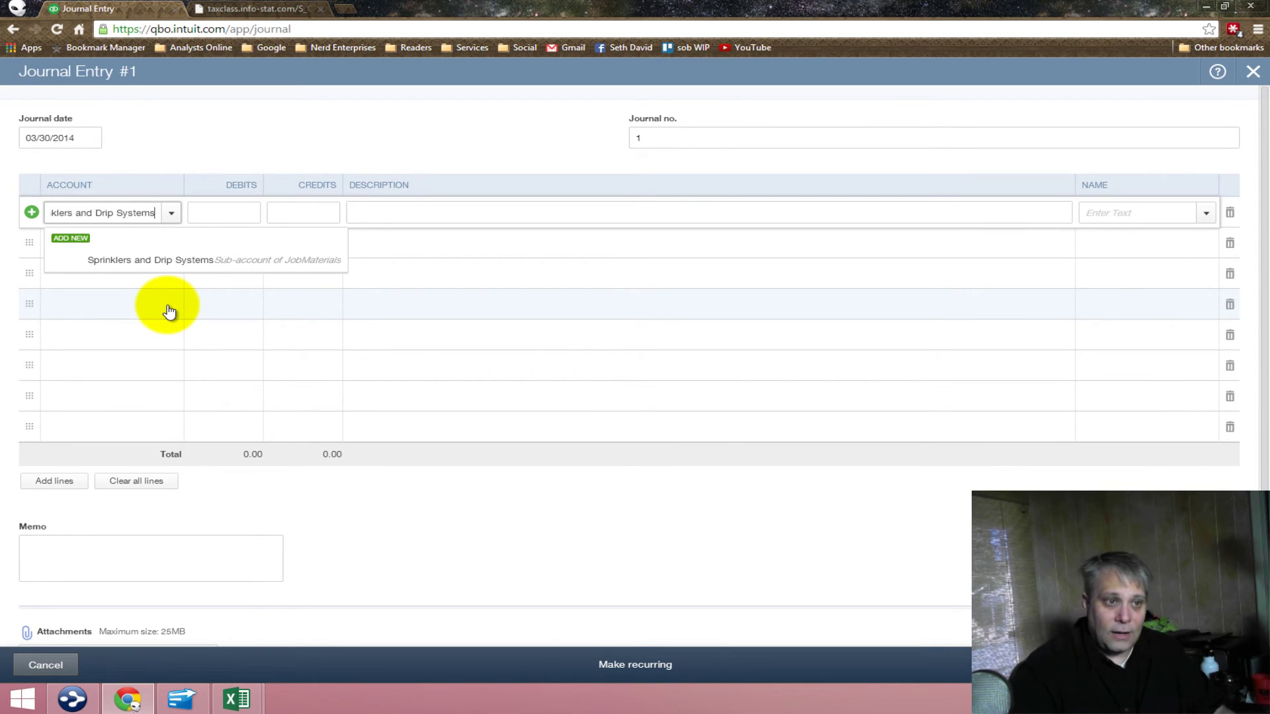
pyautogui.press('Tab')
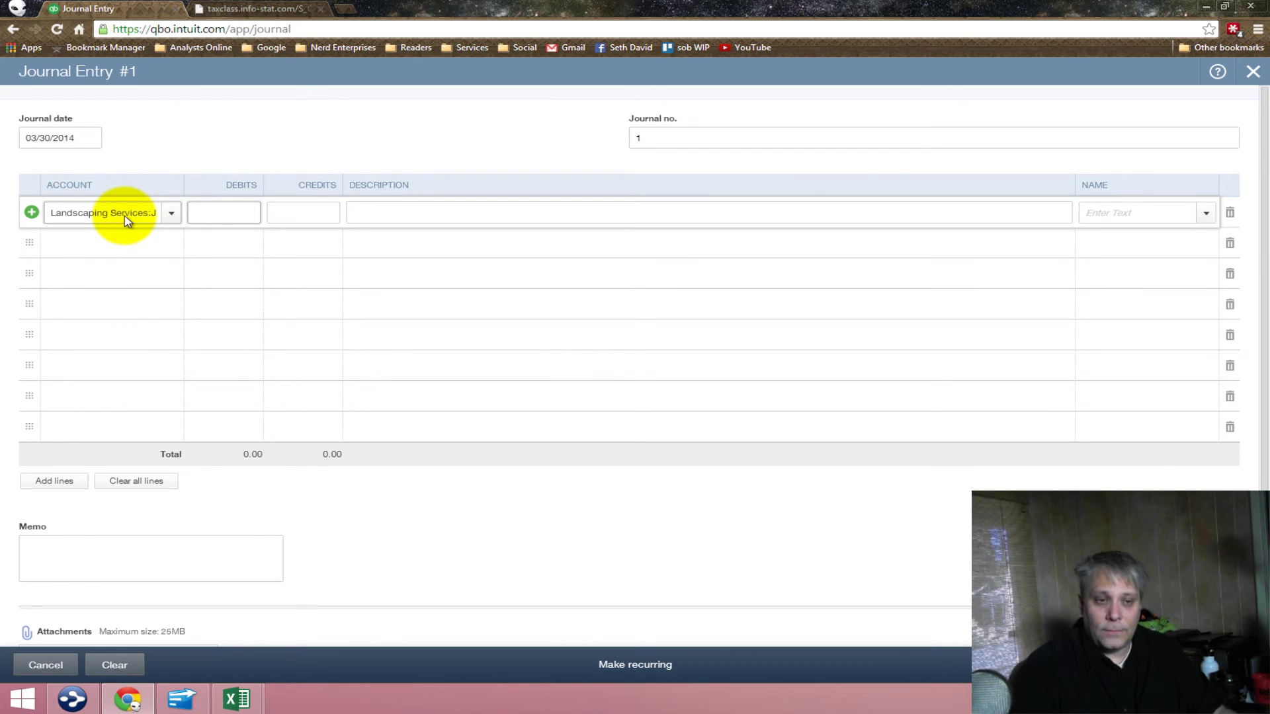
# - Copy the 30.00 AJE debit from E28 in Excel and enter it as the debit on the first QuickBooks Online journal entry line
pyautogui.hotkey('alt', 'Tab')
pyautogui.click(416, 339)
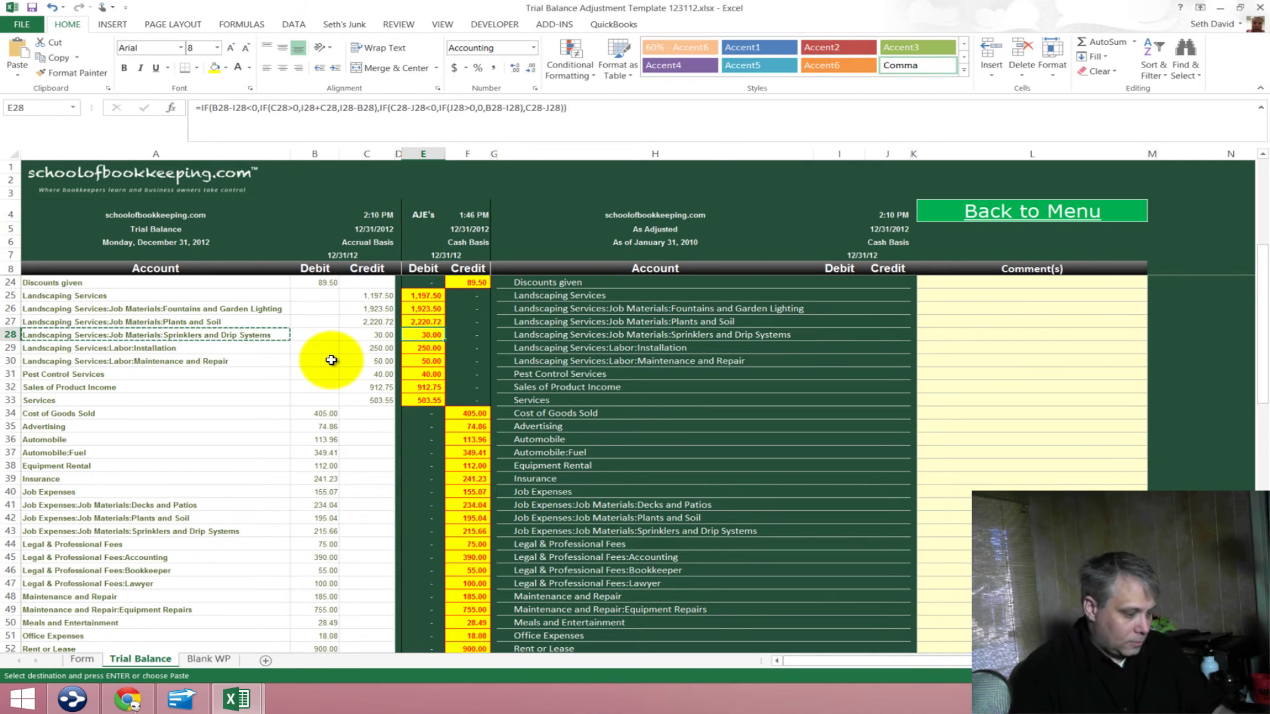
pyautogui.hotkey('ctrl', 'c')
pyautogui.hotkey('alt', 'Tab')
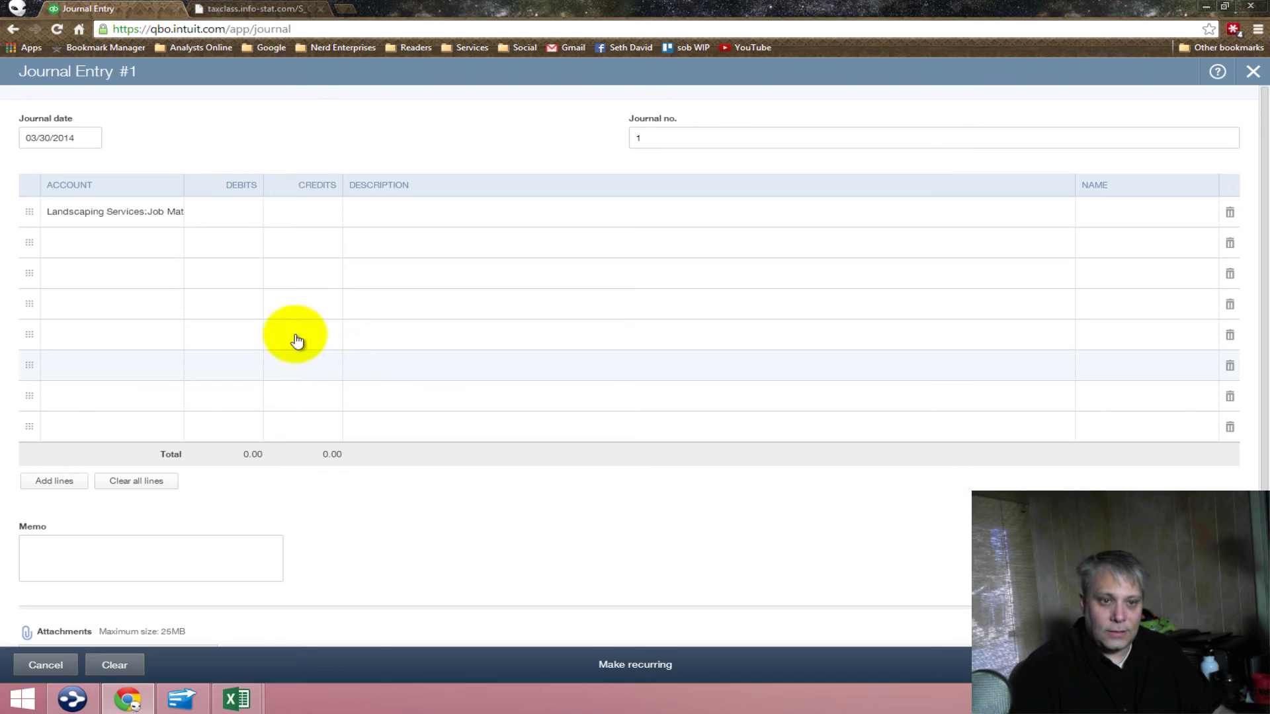
pyautogui.click(235, 212)
pyautogui.hotkey('ctrl', 'v')
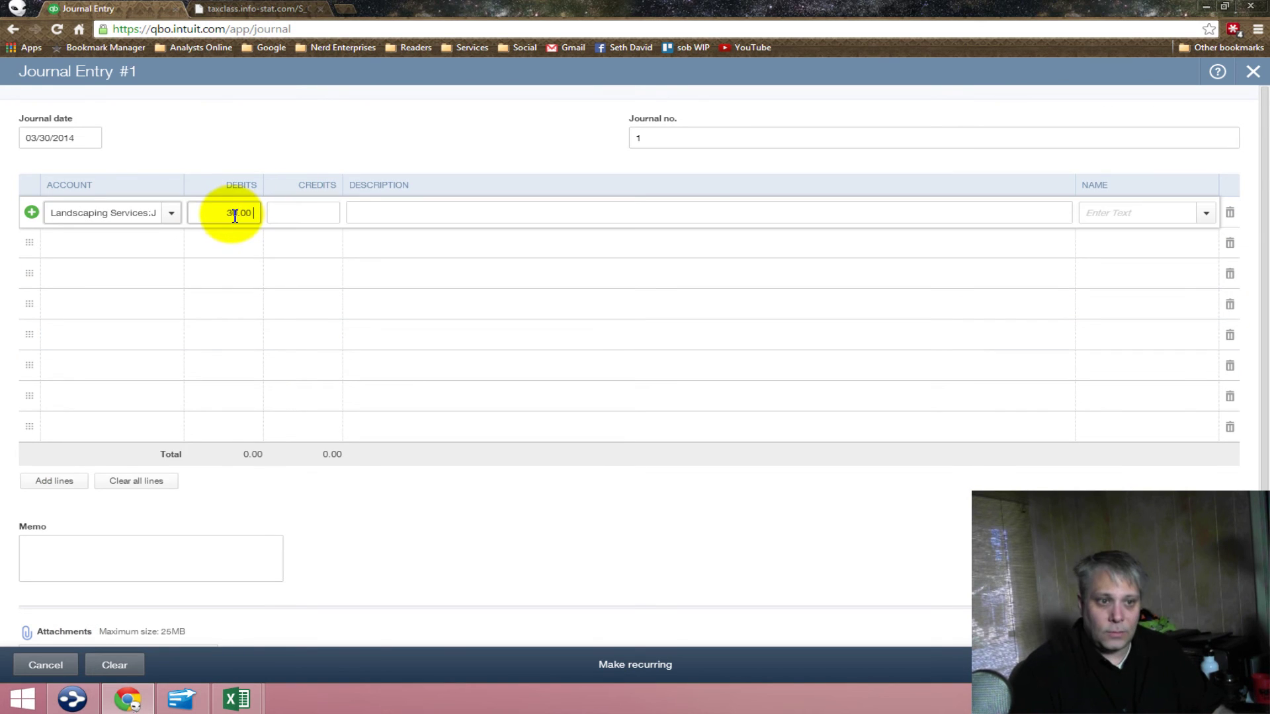
pyautogui.press('Tab')
pyautogui.press('Tab')
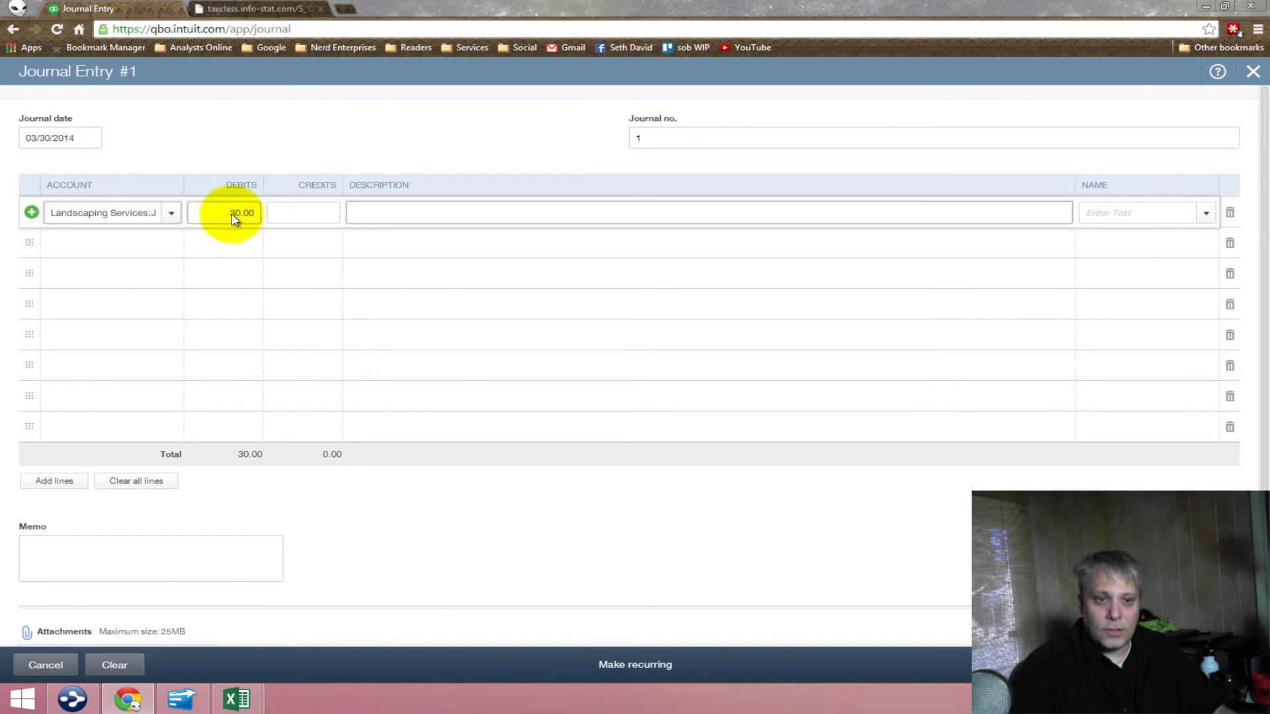
# - Compare the journal entry line with the Excel AJE columns, then examine the Retained Earnings row and its debit adjustment in E22
pyautogui.hotkey('alt', 'Tab')
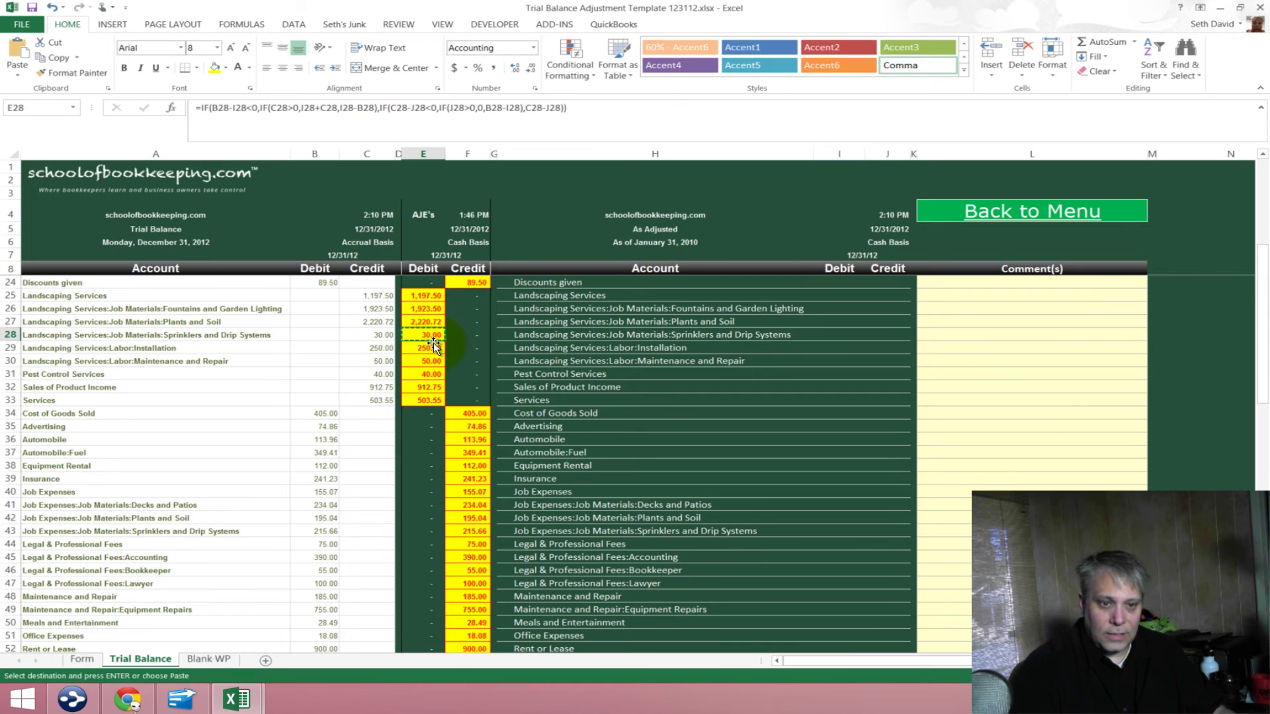
pyautogui.hotkey('alt', 'Tab')
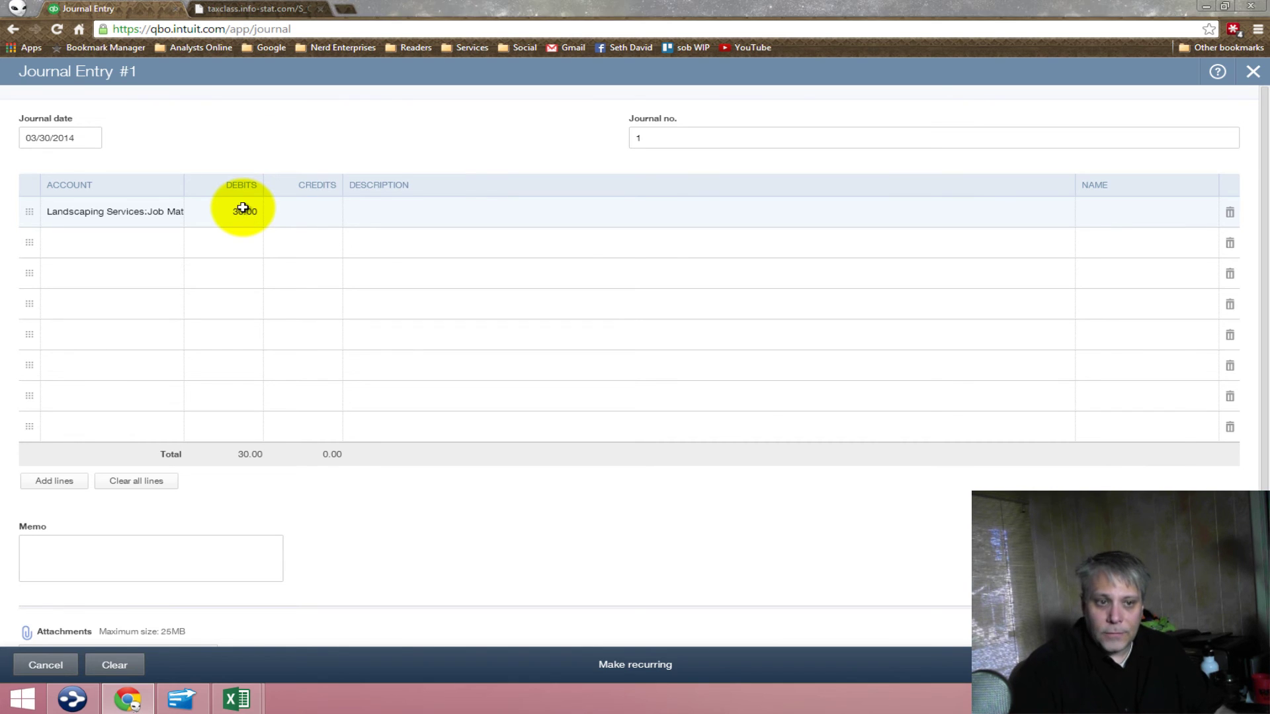
pyautogui.hotkey('alt', 'Tab')
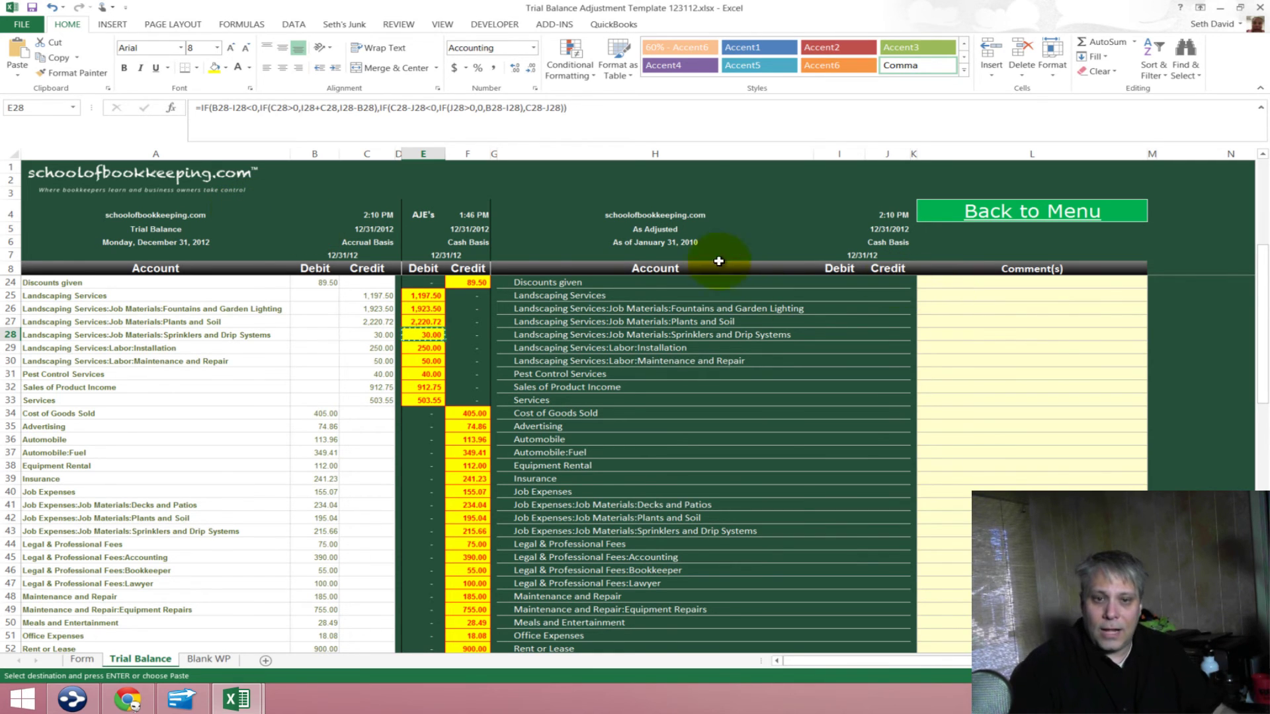
pyautogui.click(431, 428)
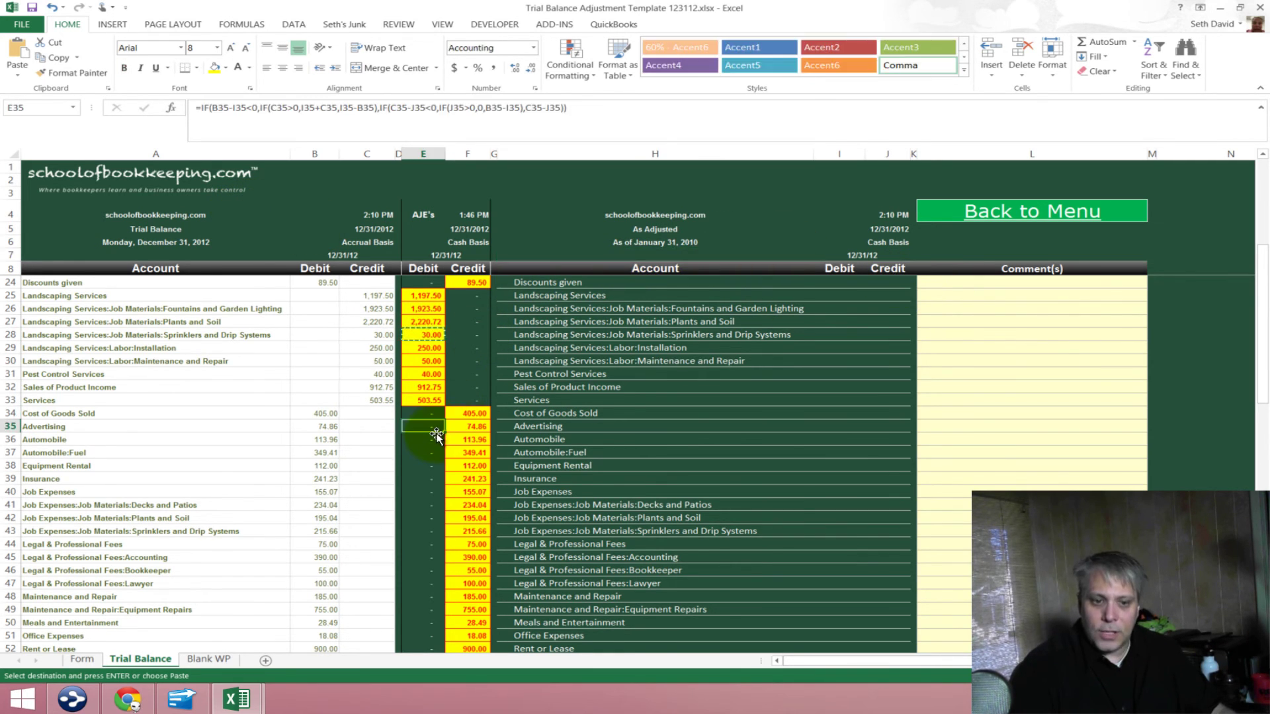
pyautogui.scroll(5, 431, 431)
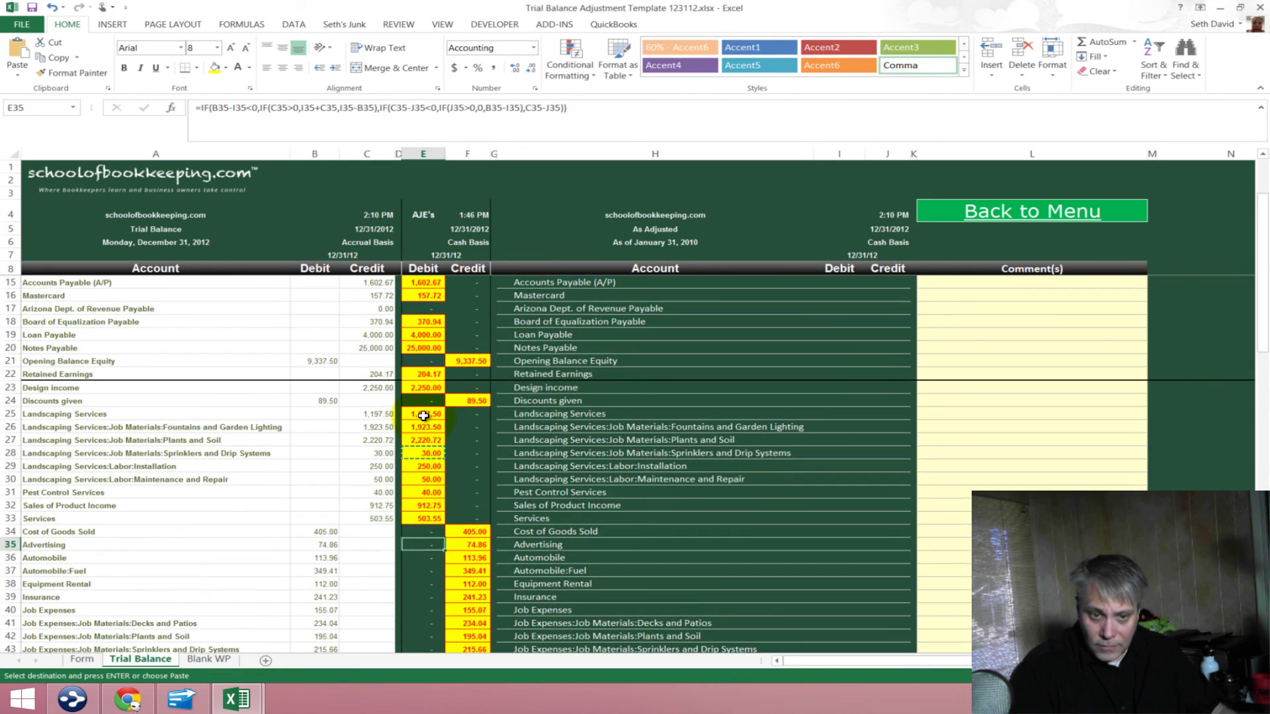
pyautogui.click(544, 374)
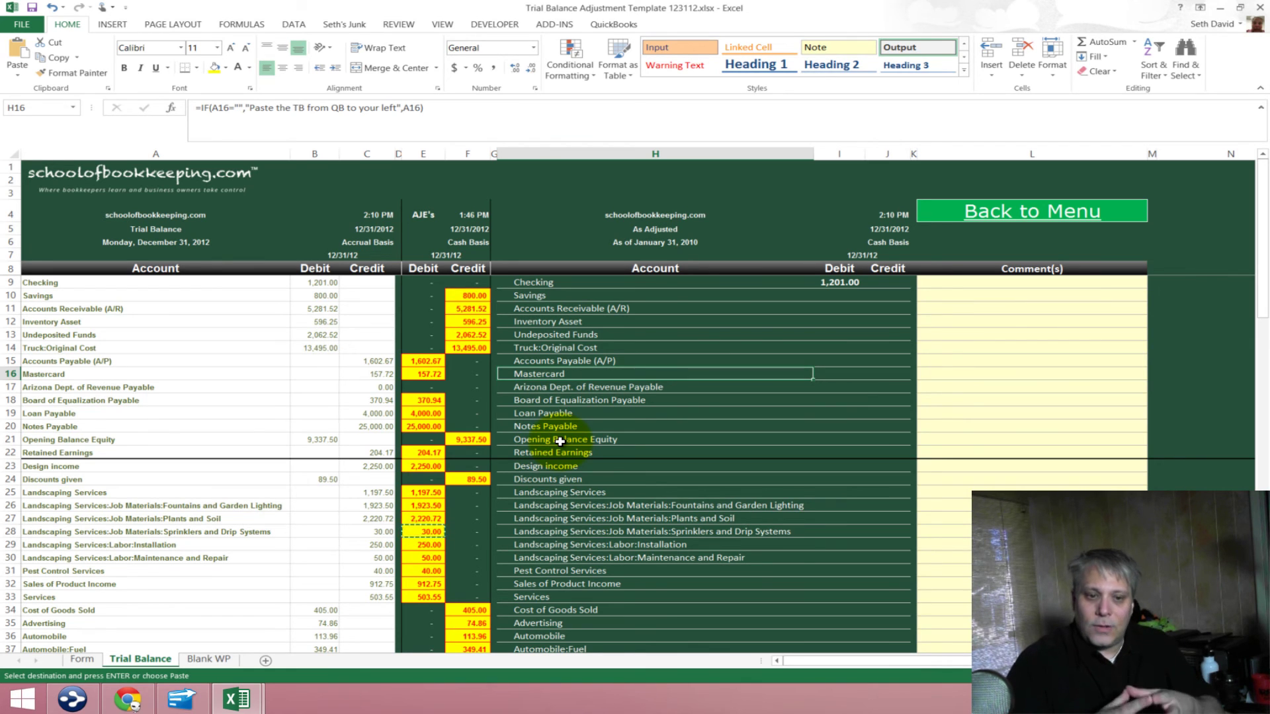
pyautogui.click(549, 454)
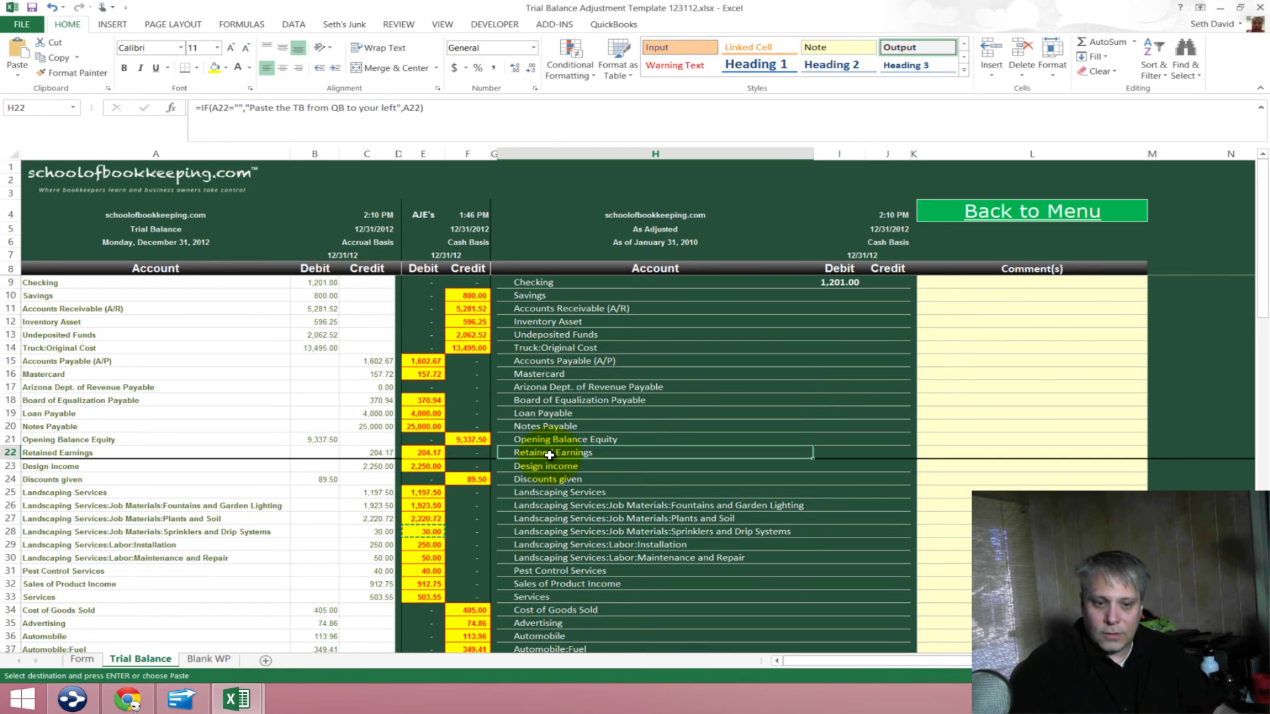
pyautogui.hotkey('shift', 'space')
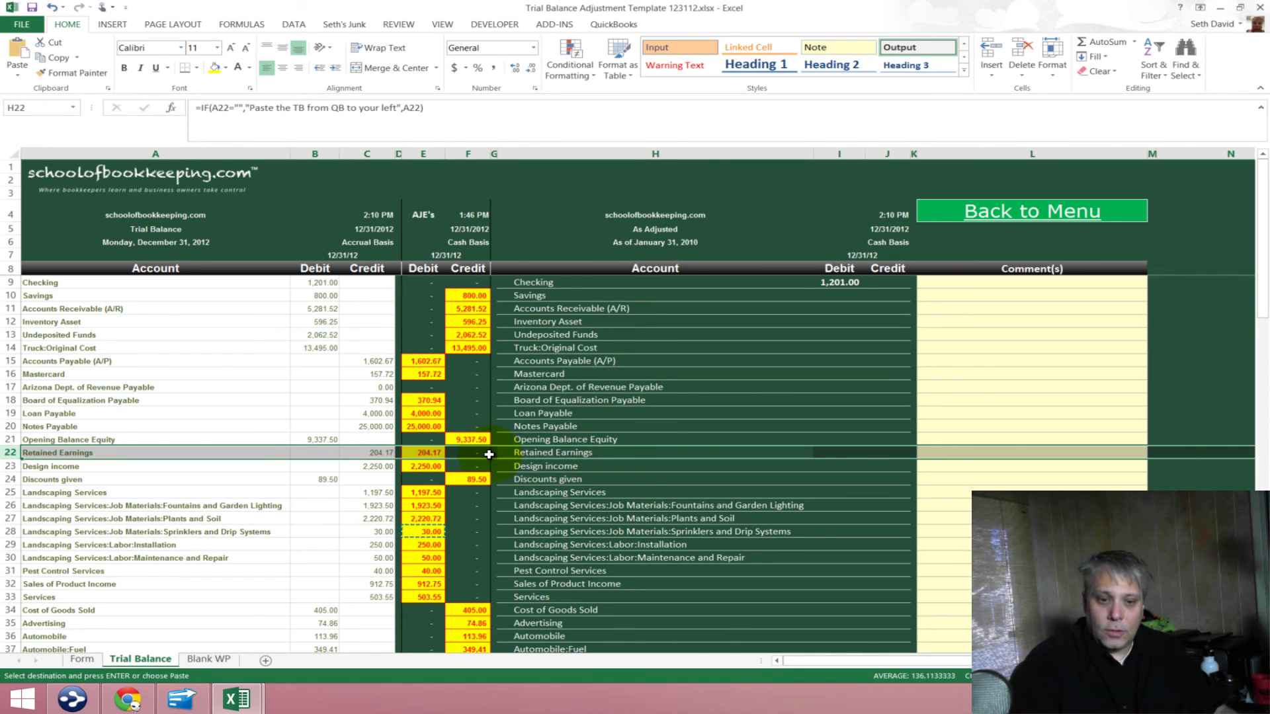
pyautogui.click(423, 454)
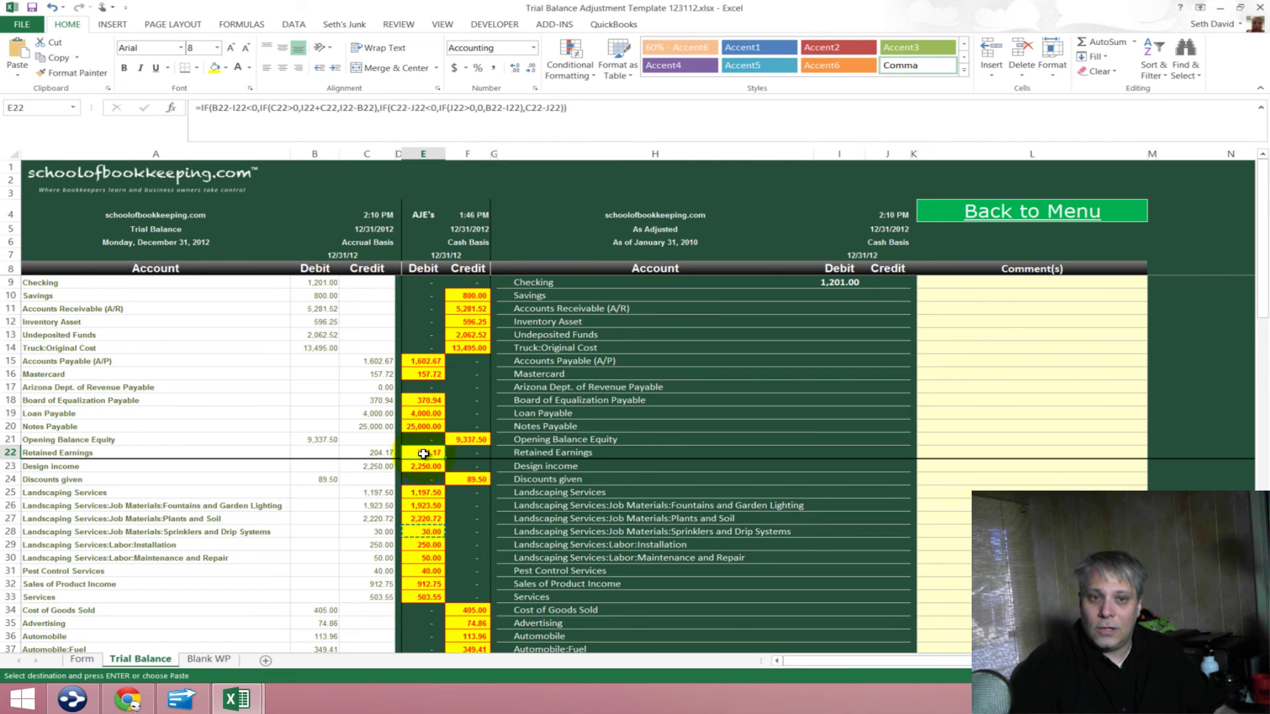